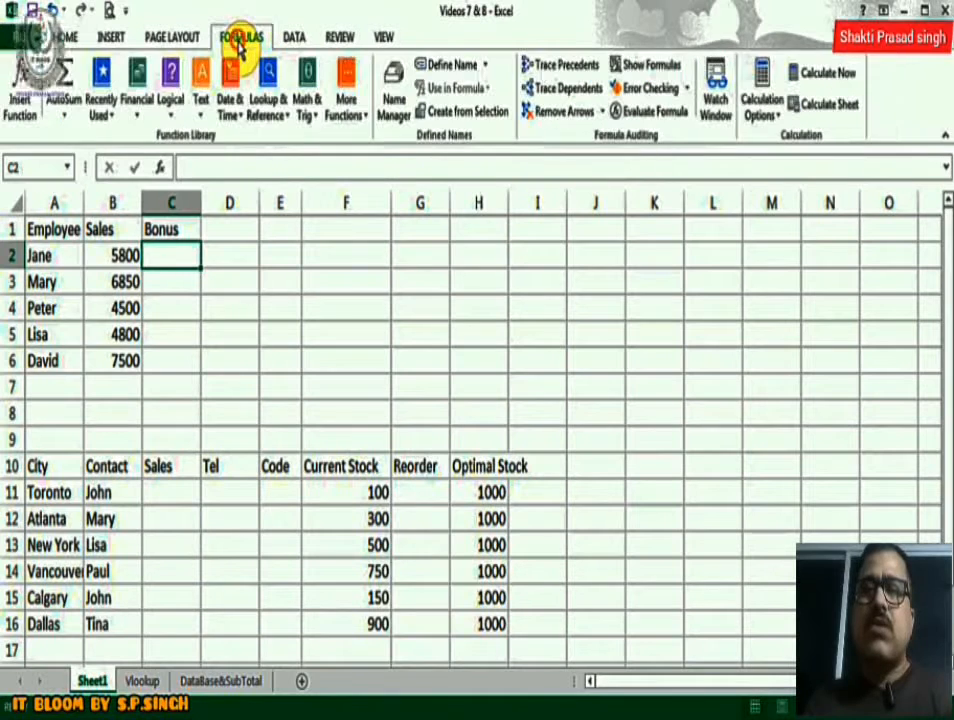
left_click(172, 105)
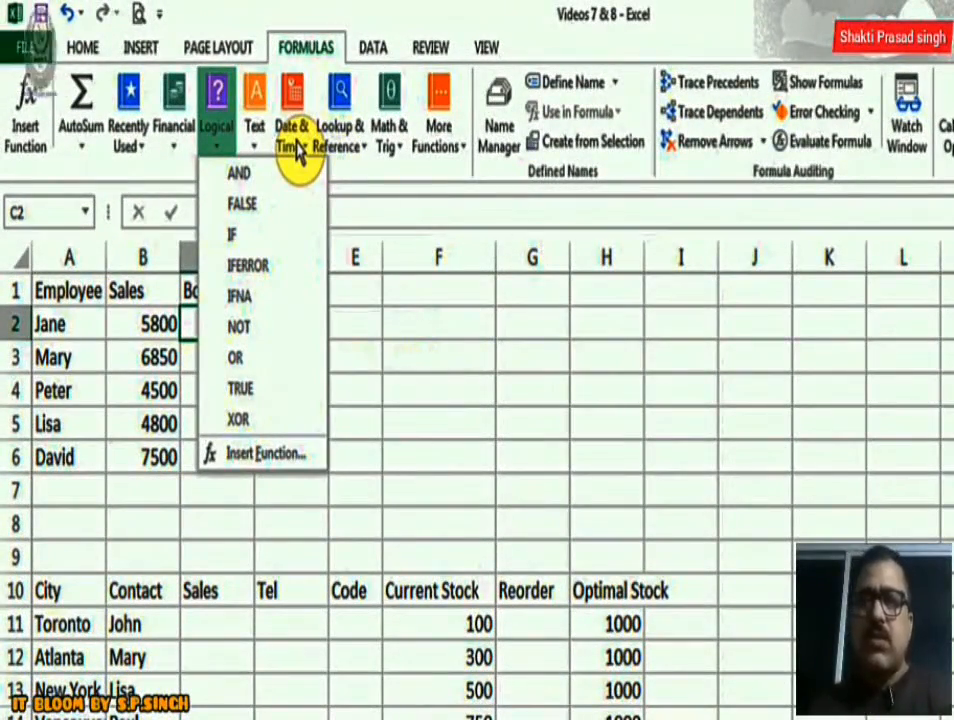
left_click(294, 143)
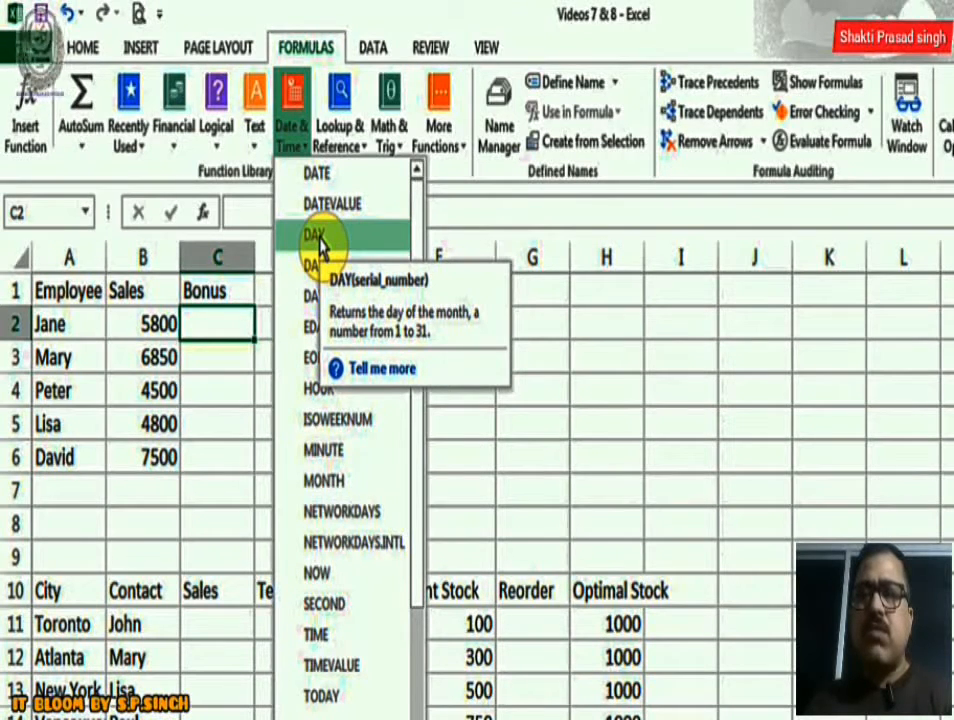
left_click(257, 140)
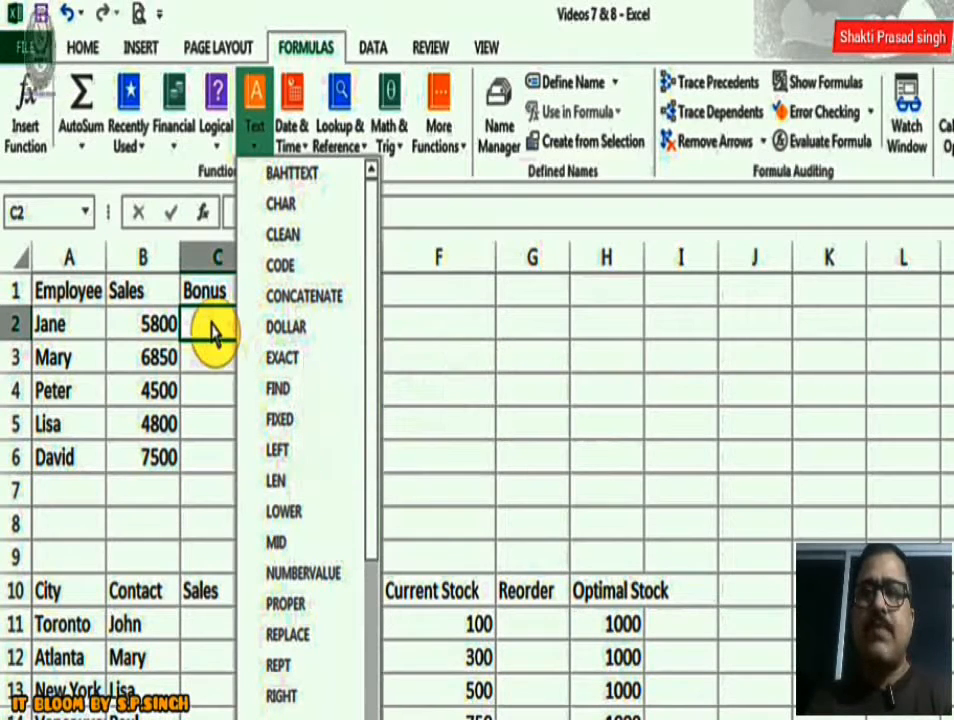
left_click(220, 140)
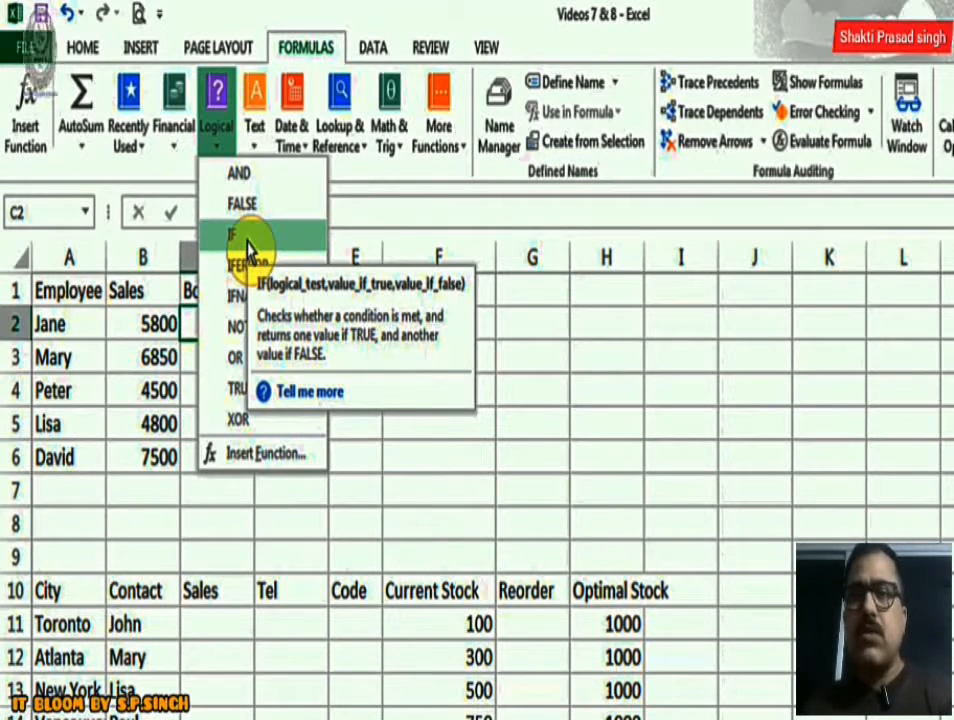
left_click(189, 330)
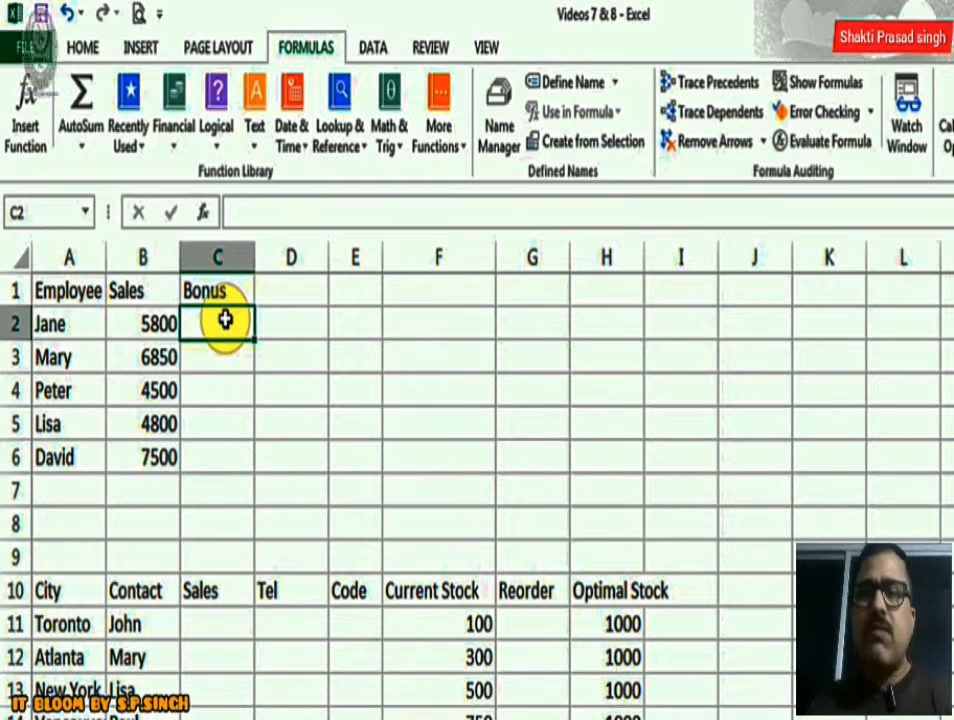
Step: Start an IF function in C2 with the logical test B2>5000
left_click(218, 140)
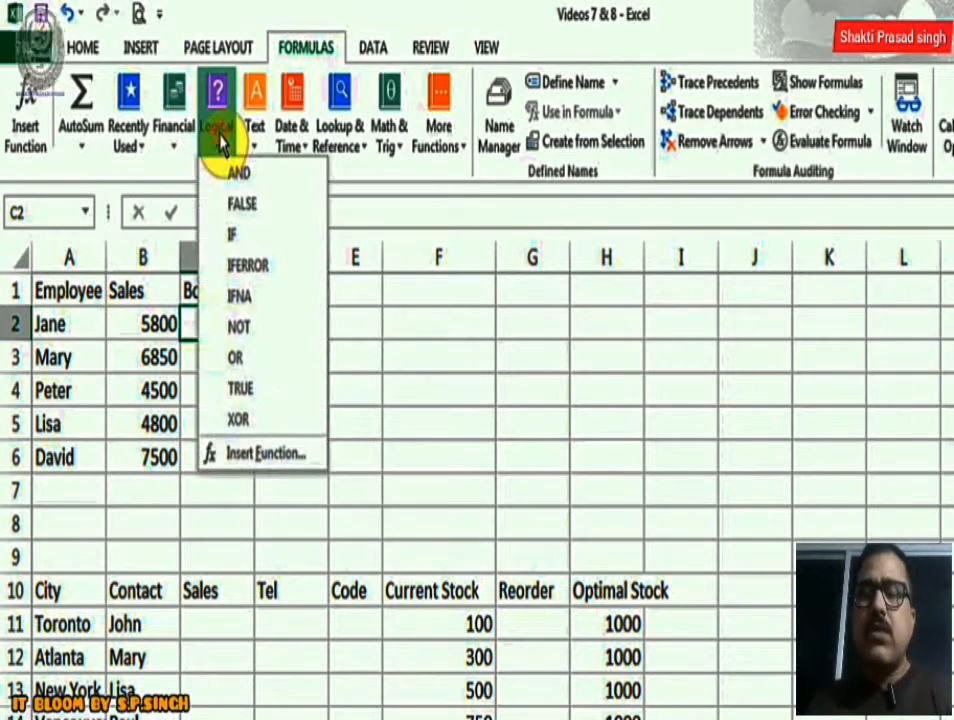
left_click(248, 238)
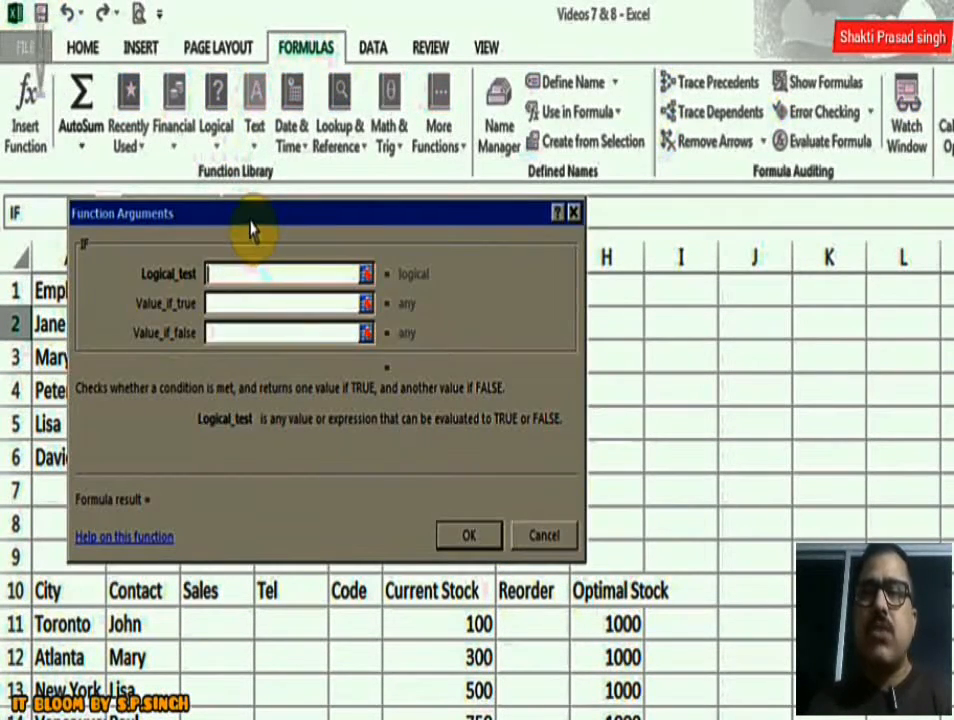
left_click_drag(250, 228, 255, 403)
left_click(140, 330)
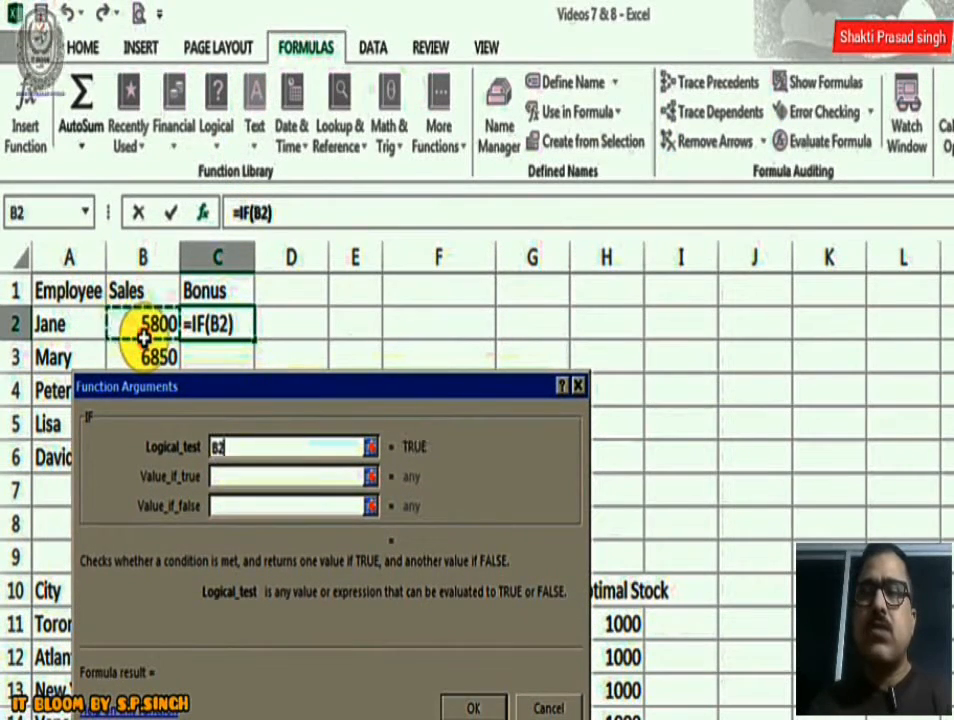
type(">")
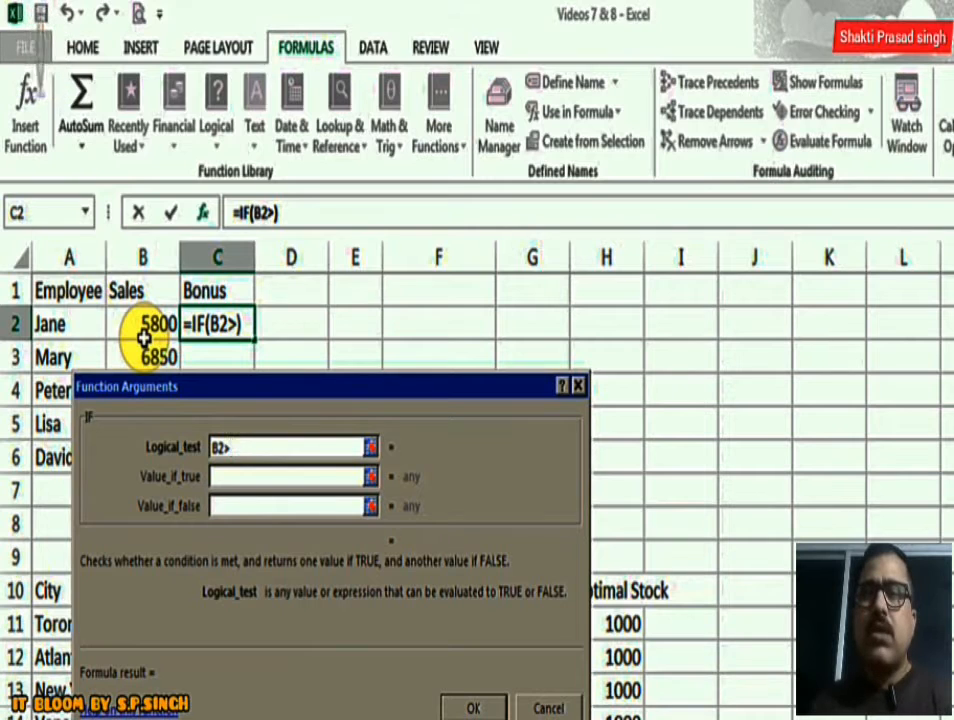
type("5000")
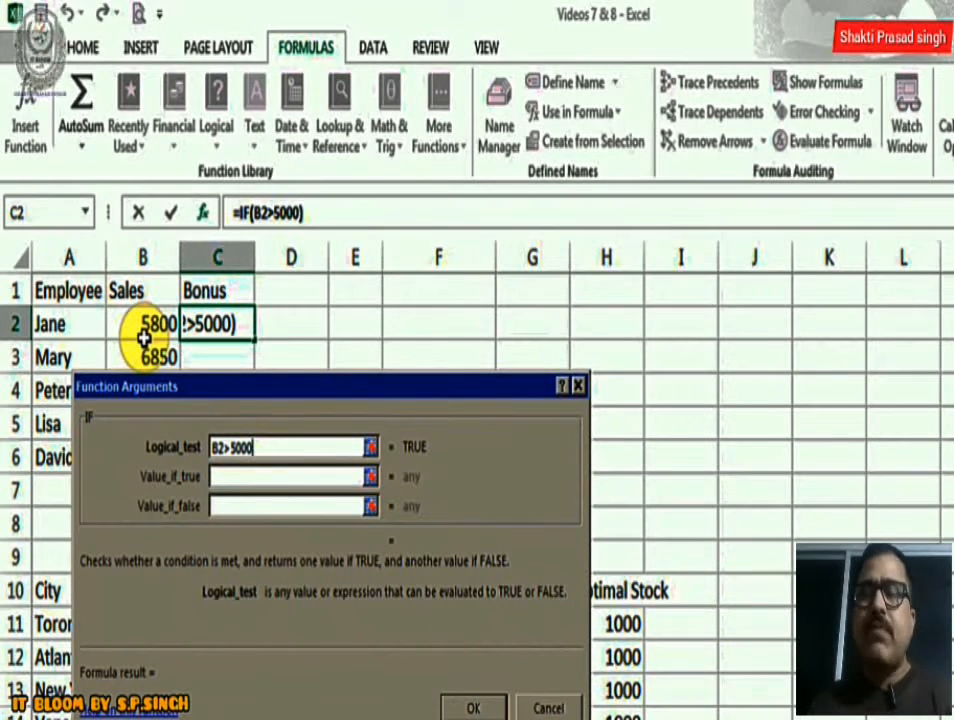
Step: Set the IF function's value if true to B2*10%
left_click(252, 479)
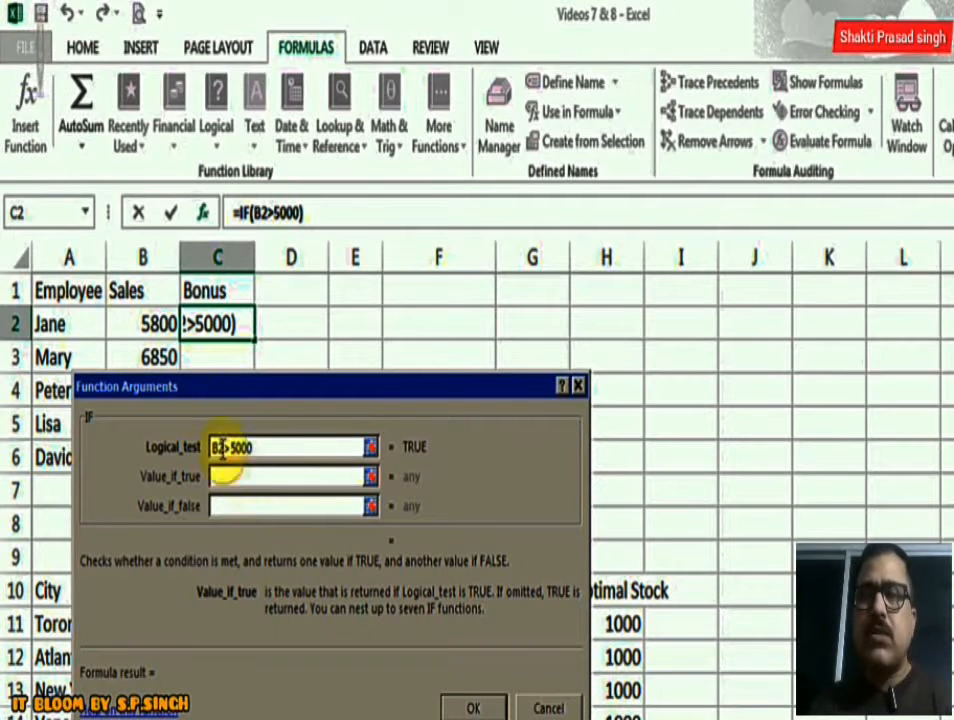
left_click(148, 321)
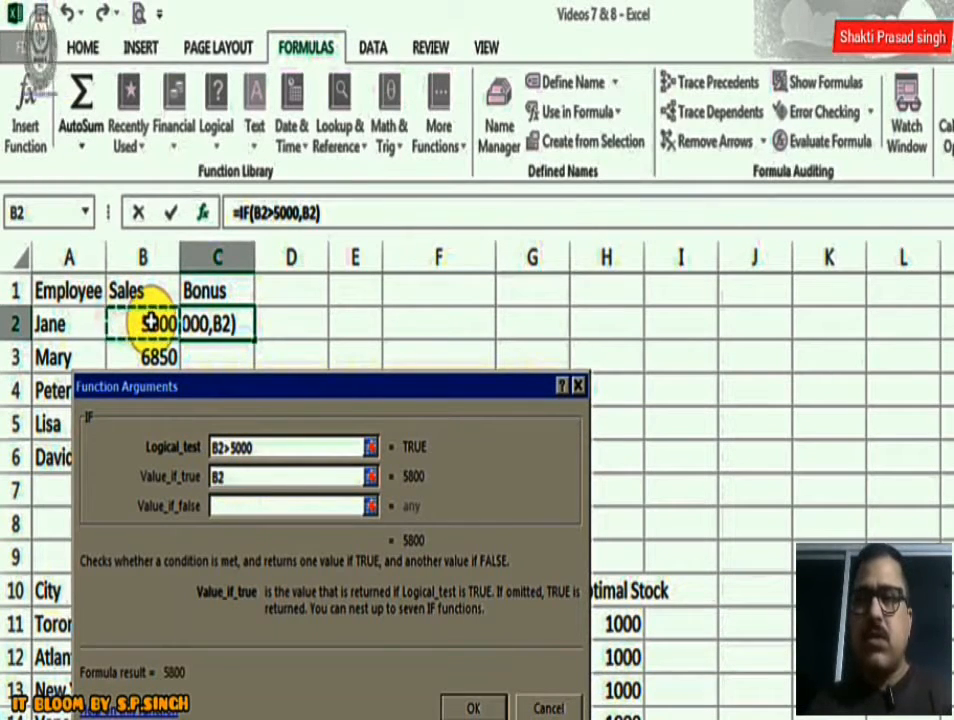
type("*10%")
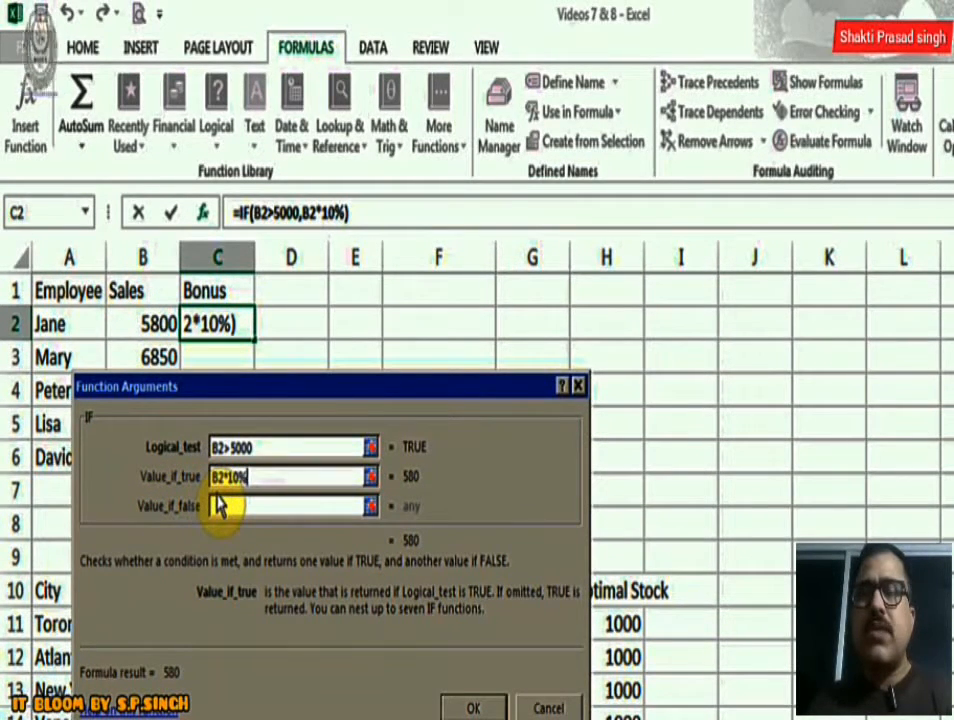
left_click(267, 478)
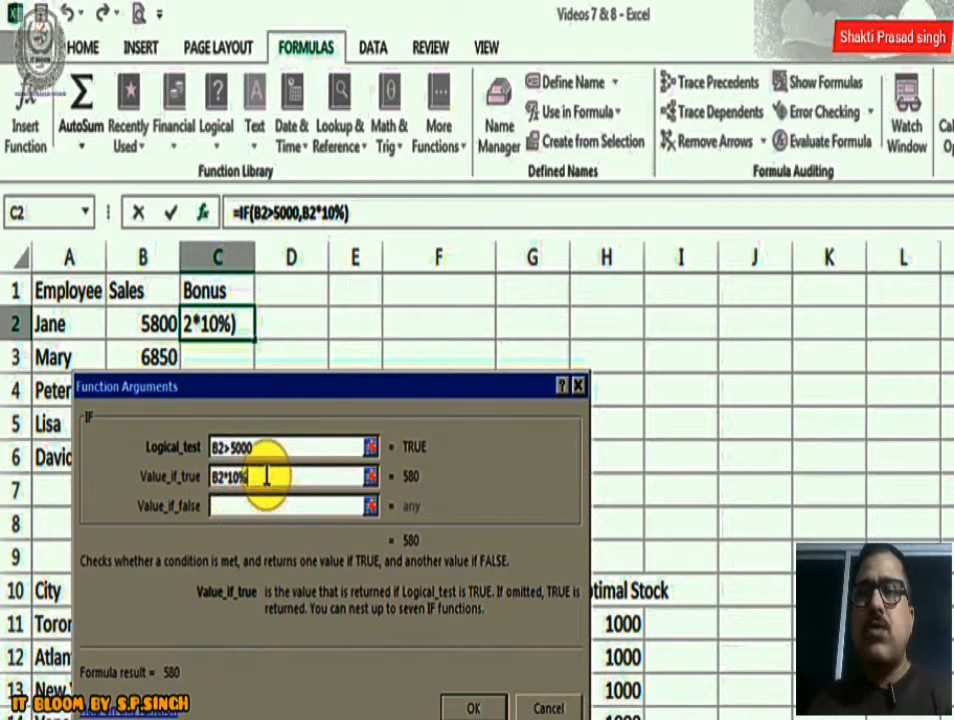
left_click(214, 447)
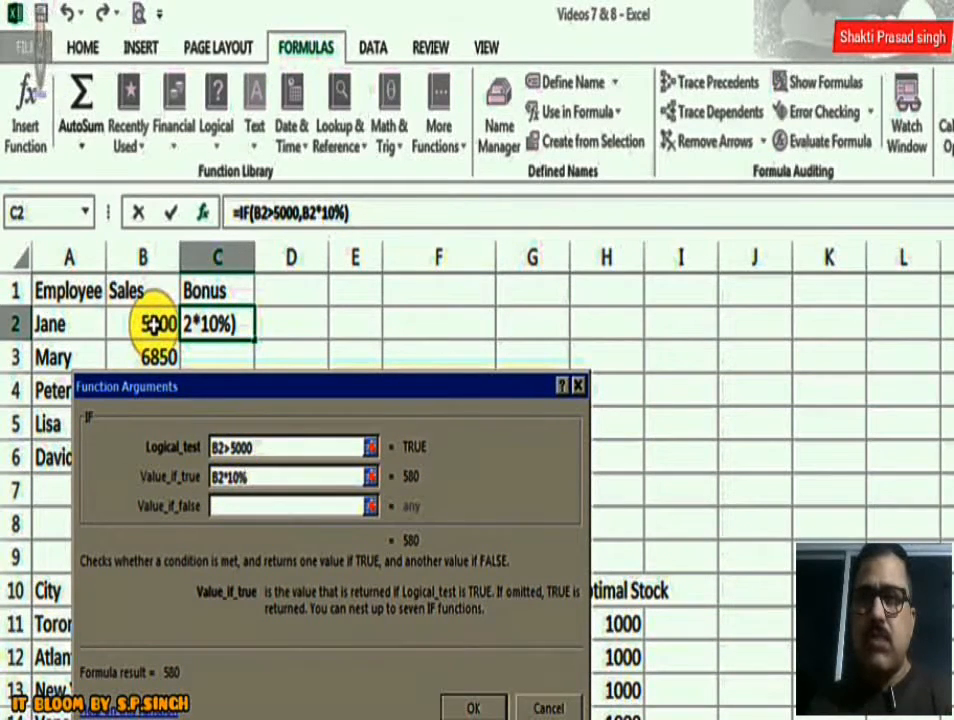
Step: Set the value if false to B2*1% and complete the IF formula in C2
left_click(229, 507)
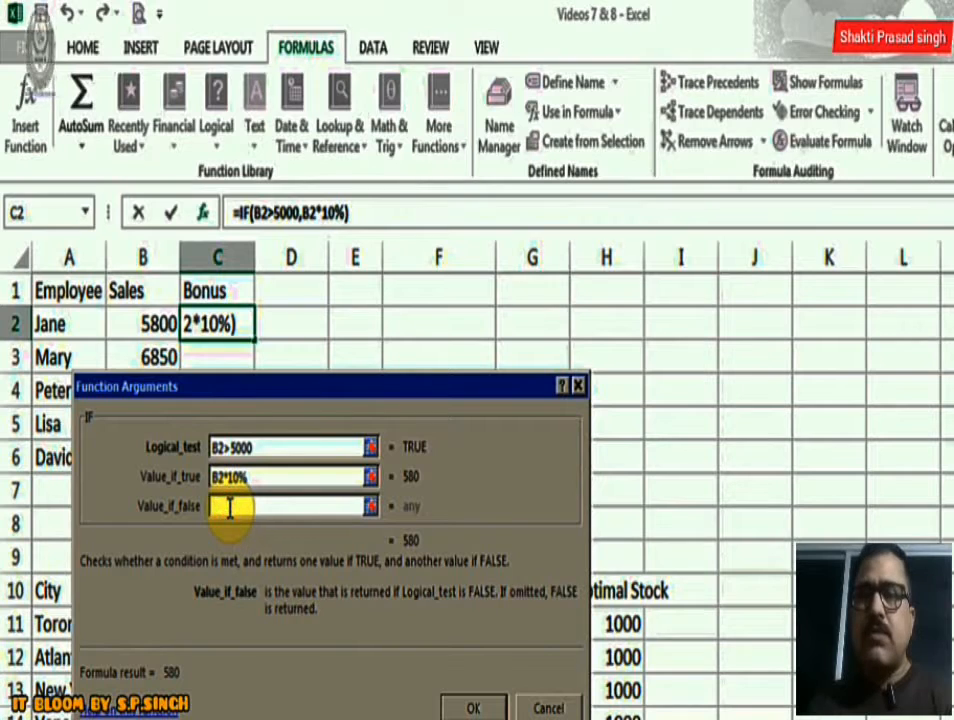
left_click(148, 326)
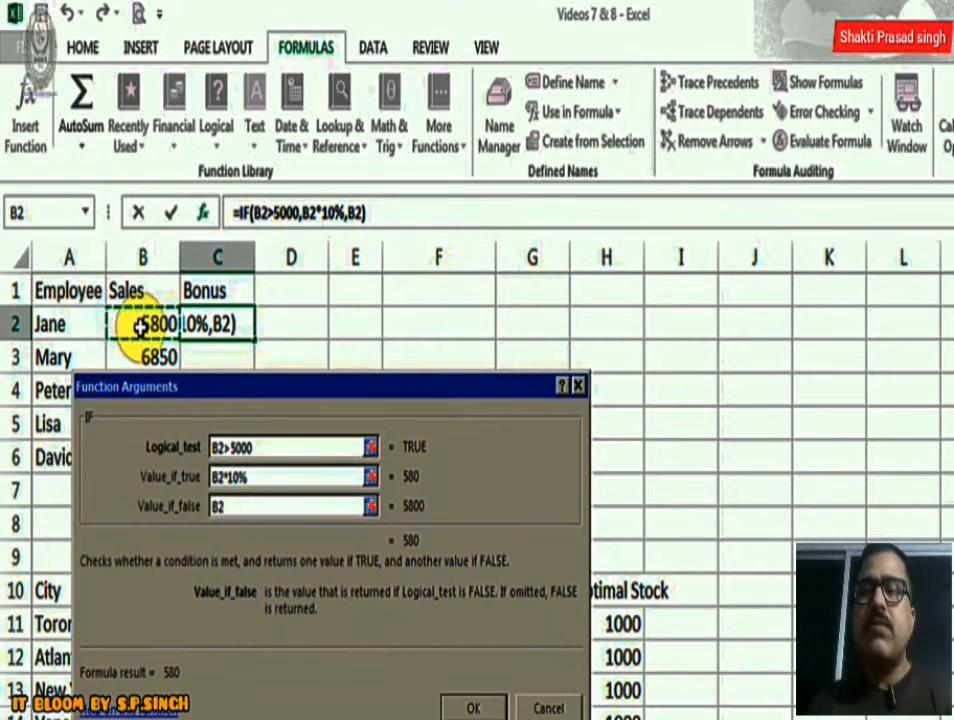
type("*1%")
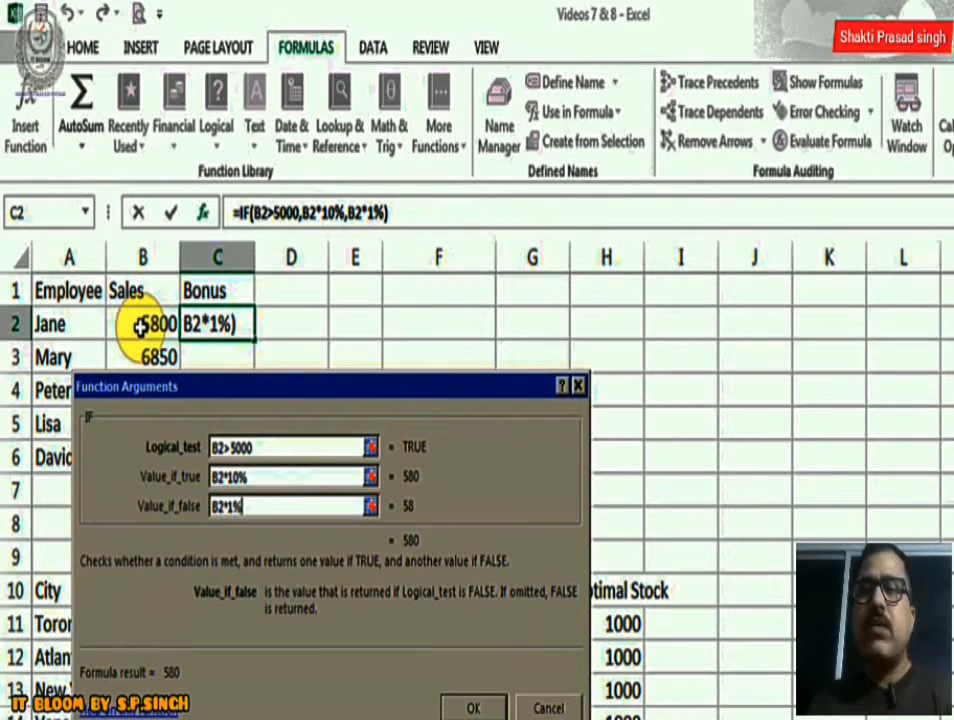
left_click(466, 705)
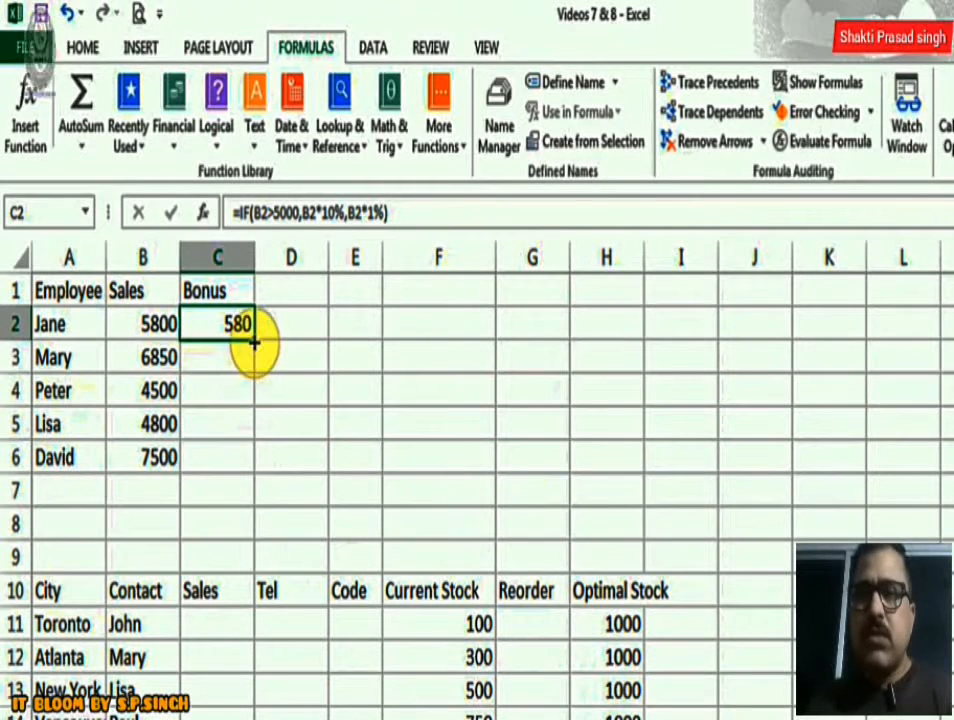
Step: Fill the bonus formula from C2 down to C6 and check the copied formulas
left_click_drag(254, 340, 259, 471)
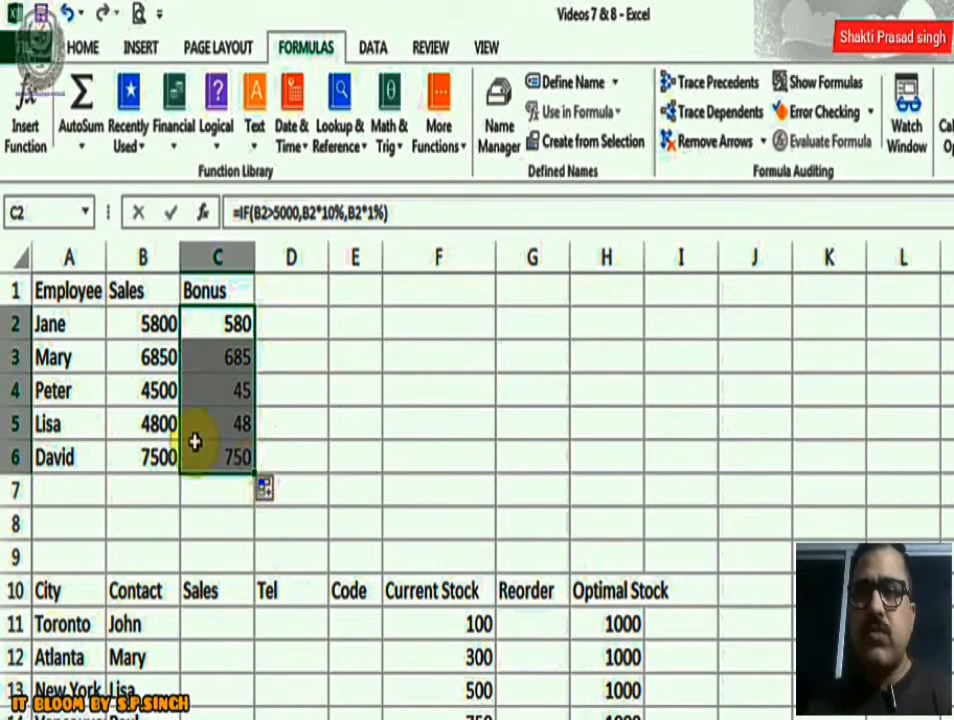
left_click(204, 398)
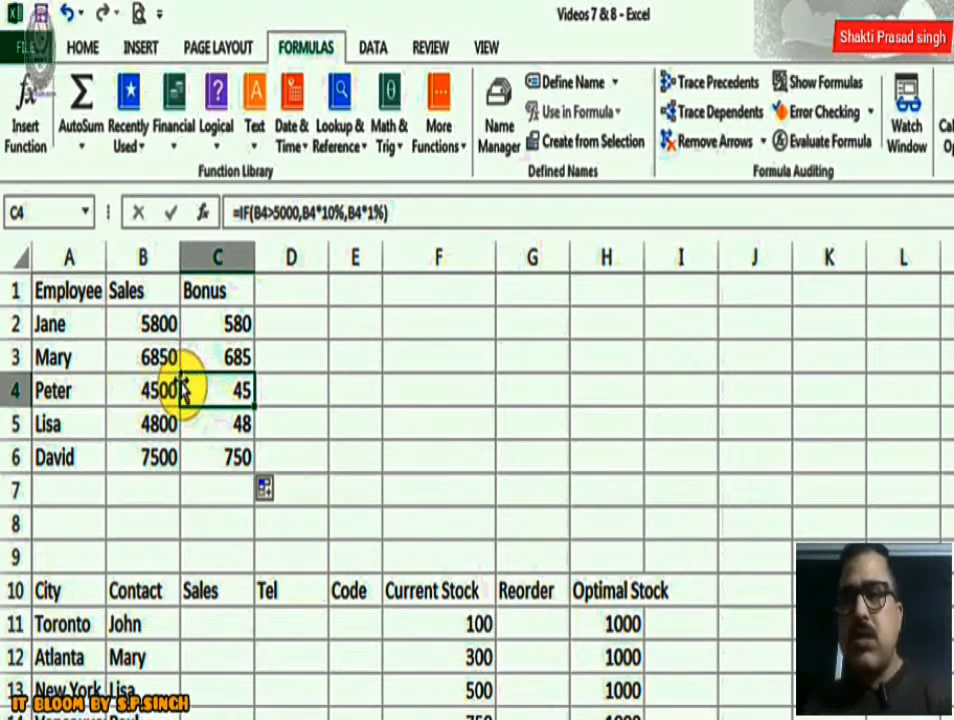
left_click(218, 456)
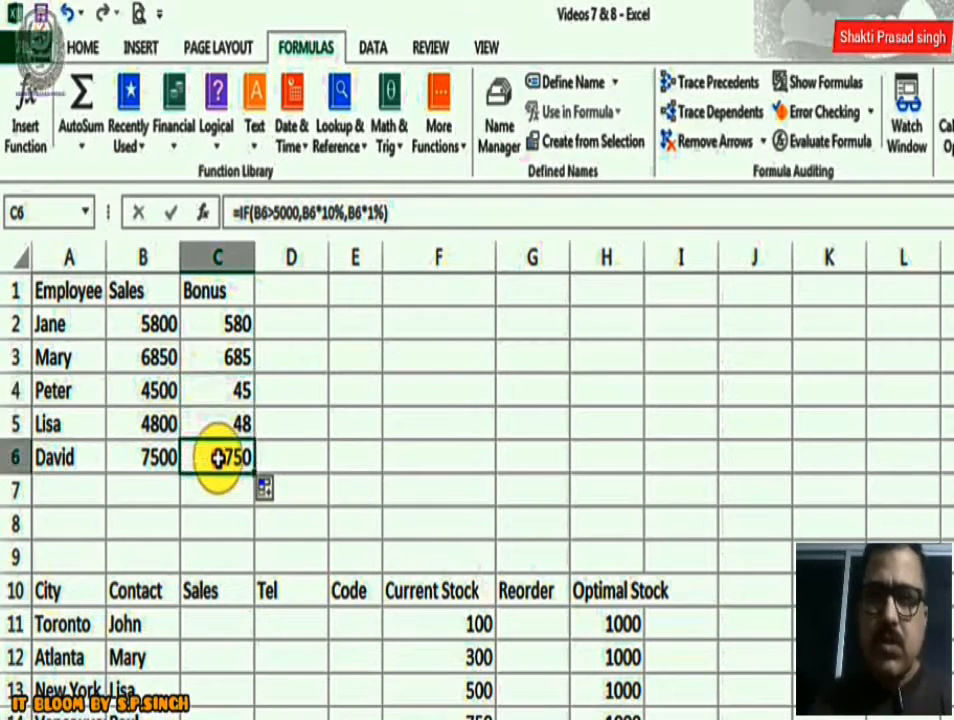
left_click(220, 362)
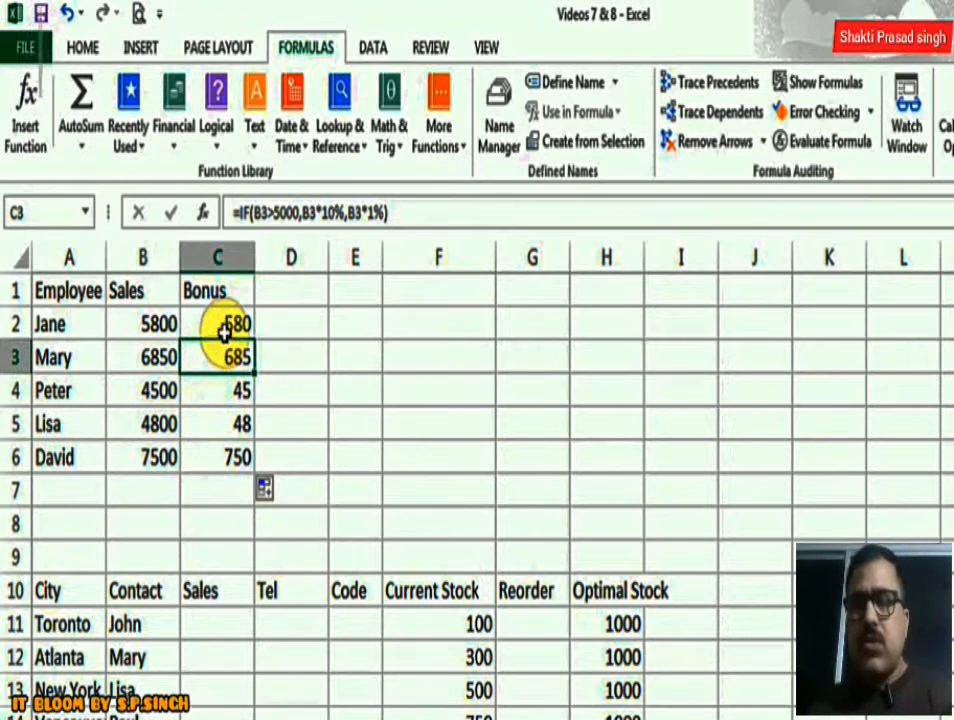
Step: Change the logical test in C2 to B2>7000 and fill the updated bonus formula down to C6
left_click(223, 330)
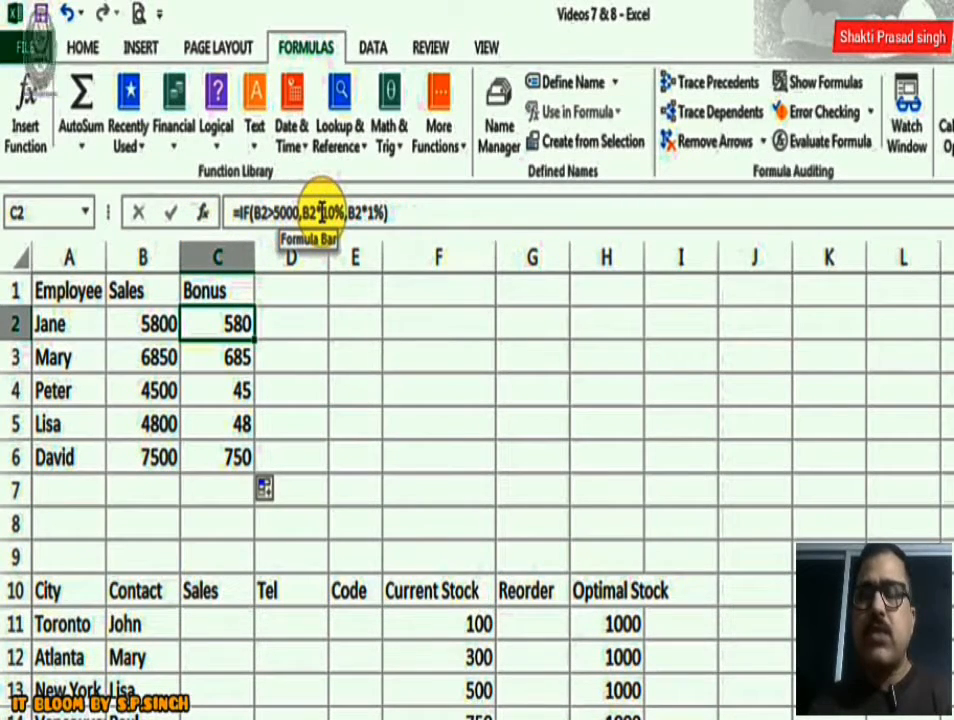
left_click(201, 213)
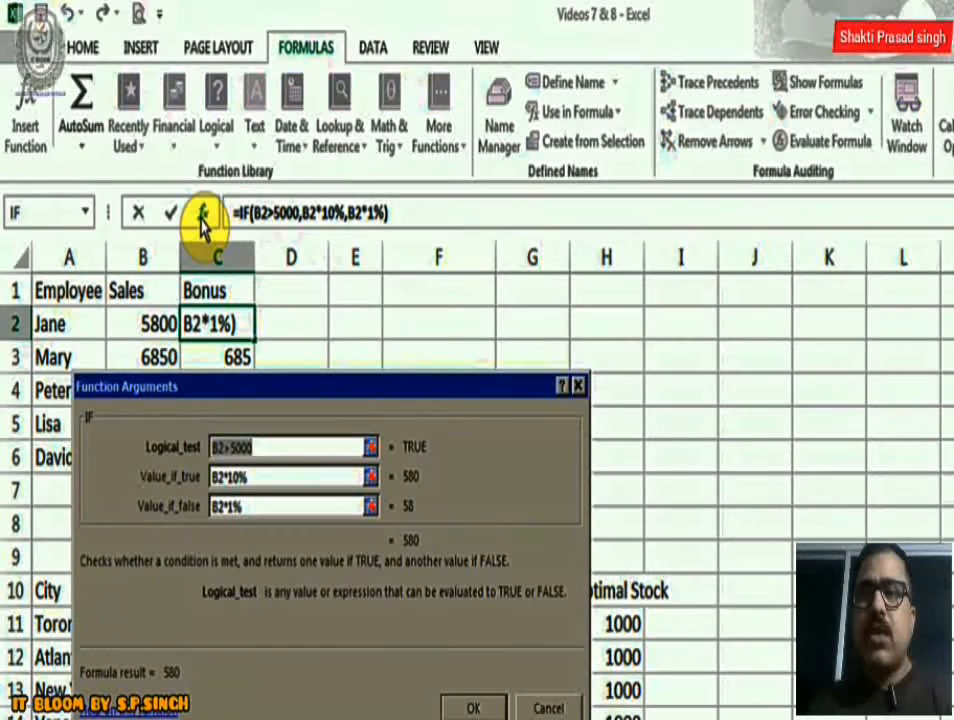
left_click(233, 443)
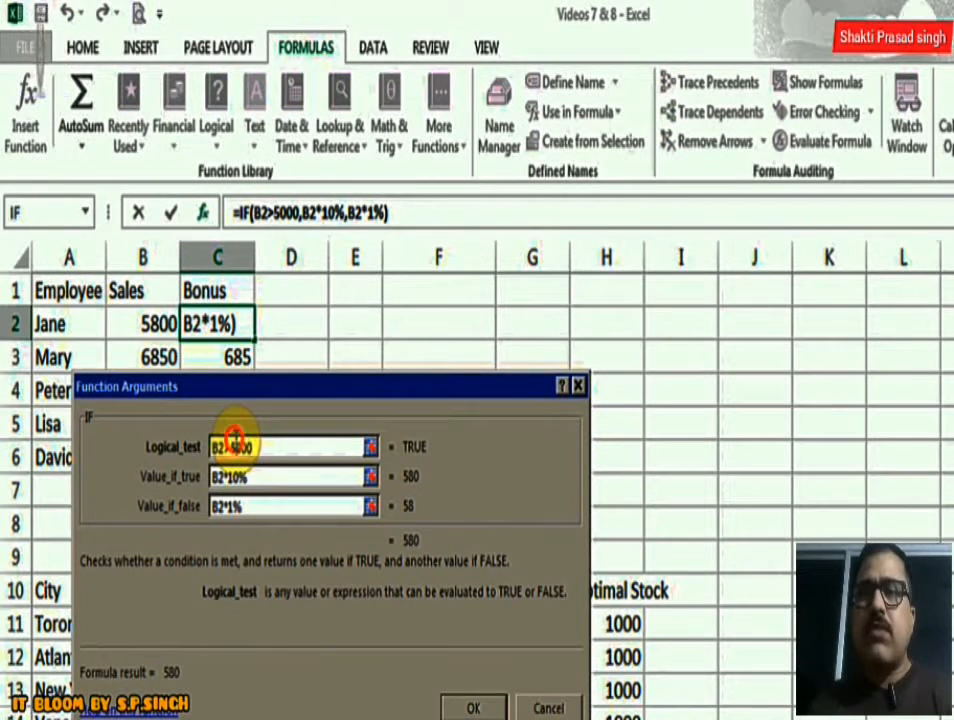
key("BackSpace")
type("7")
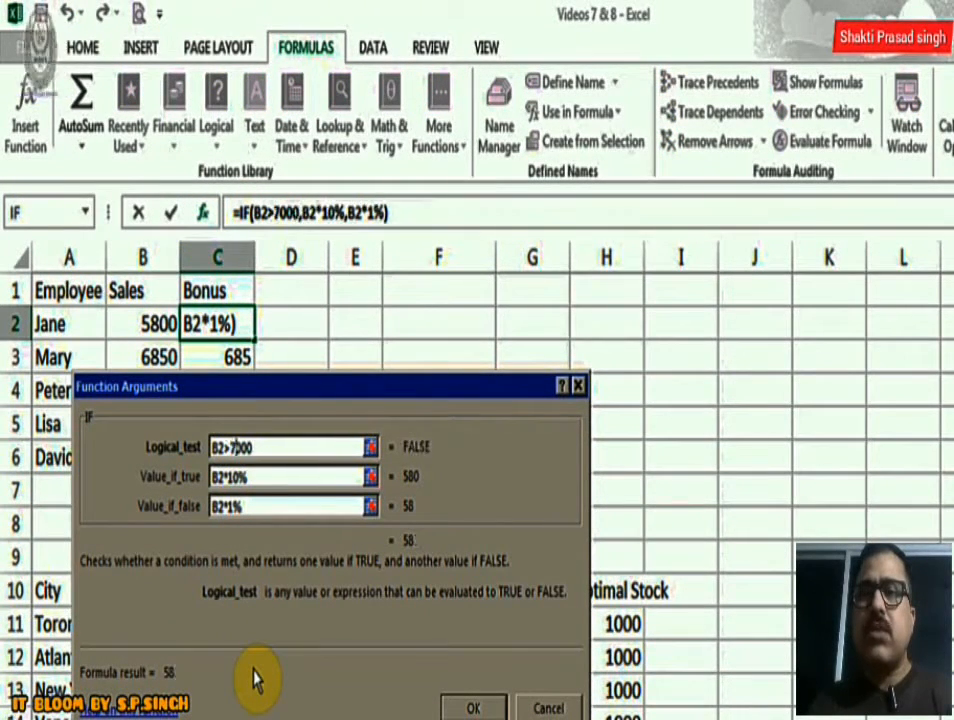
left_click(465, 705)
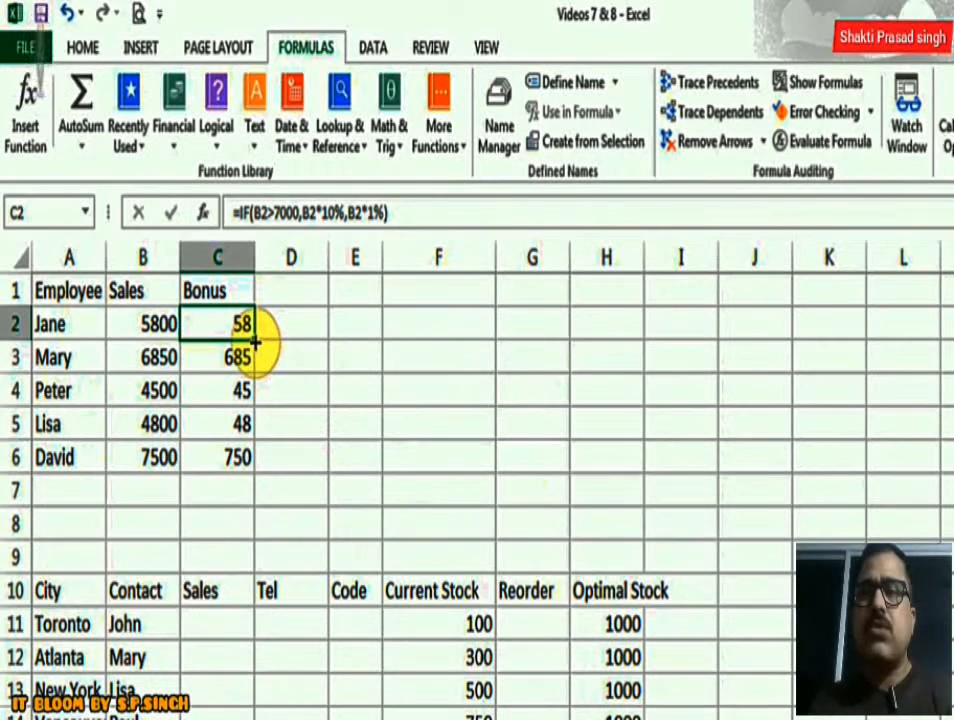
left_click_drag(252, 340, 257, 460)
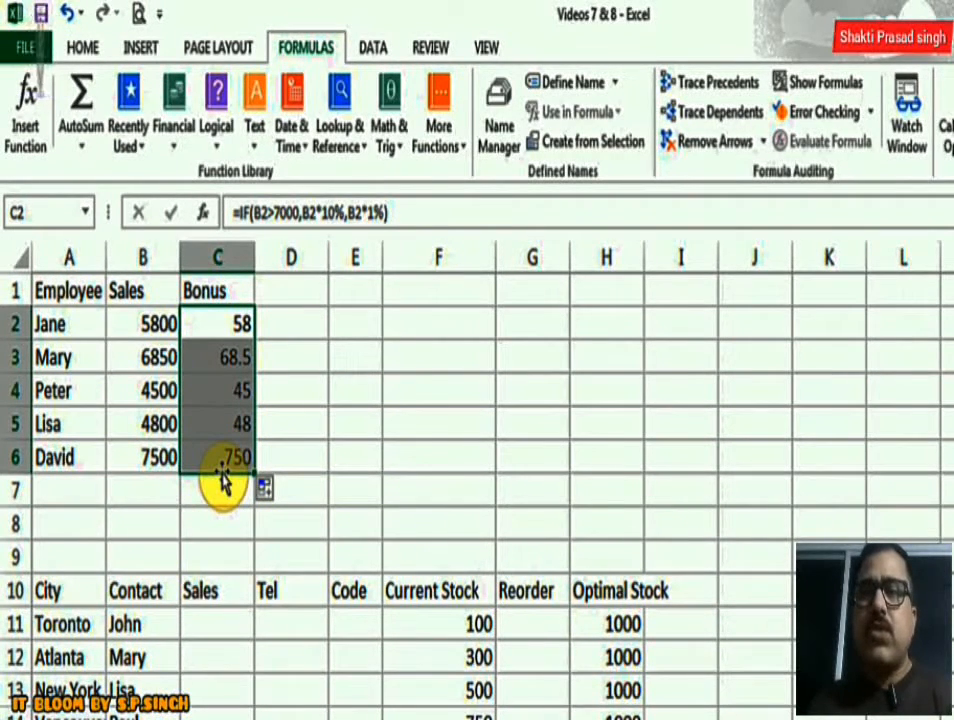
left_click(217, 325)
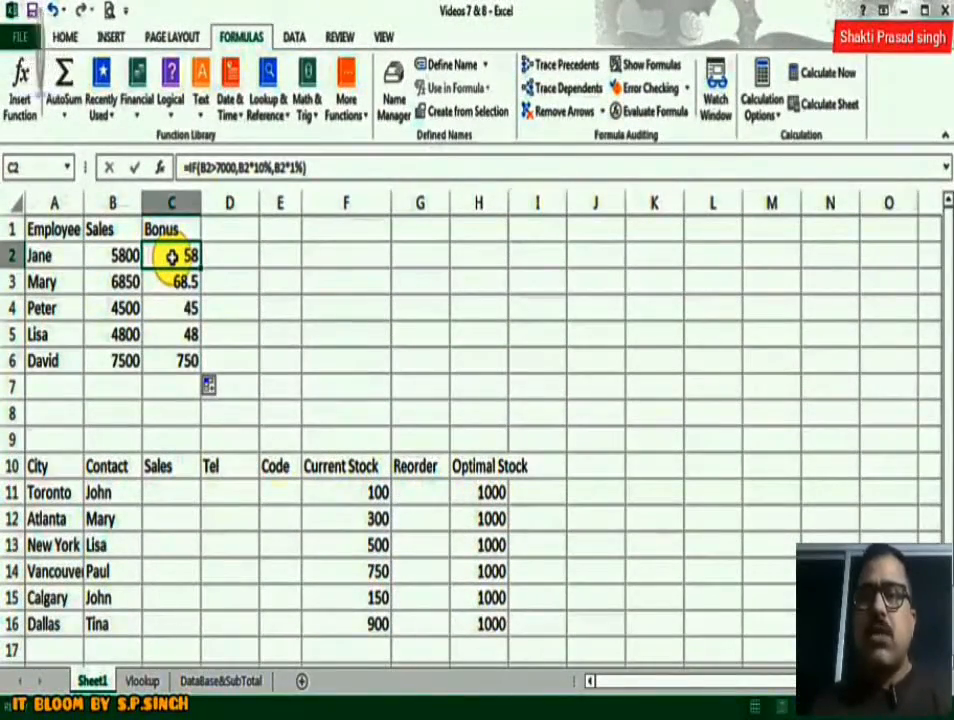
Step: Enter the bonus threshold 5000 in E2, 10% in E3 and 1% in E4
left_click(287, 260)
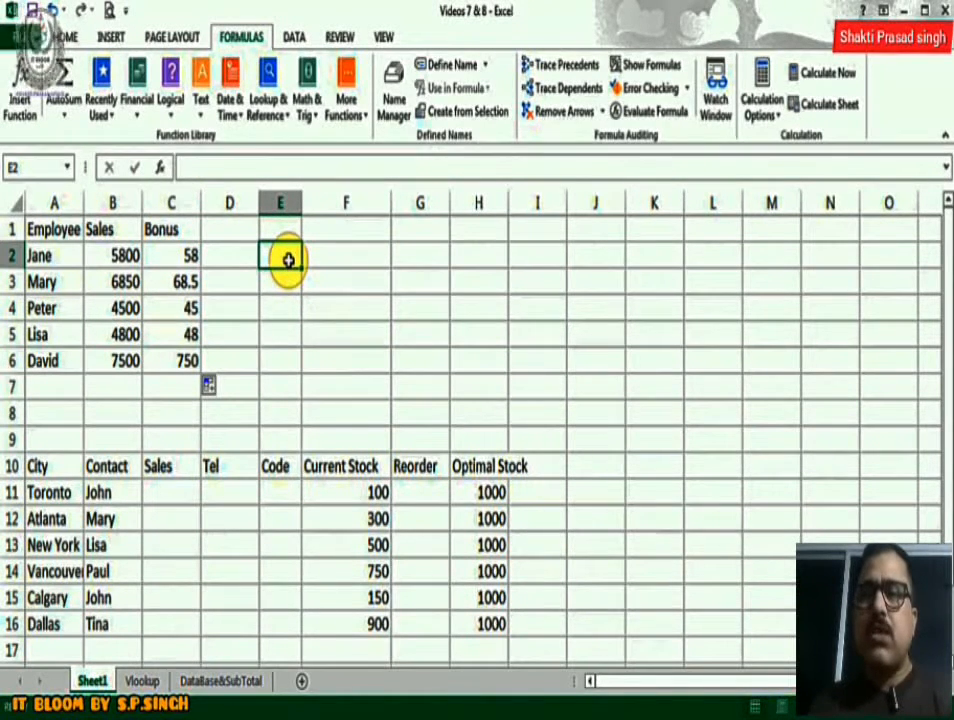
type("5000")
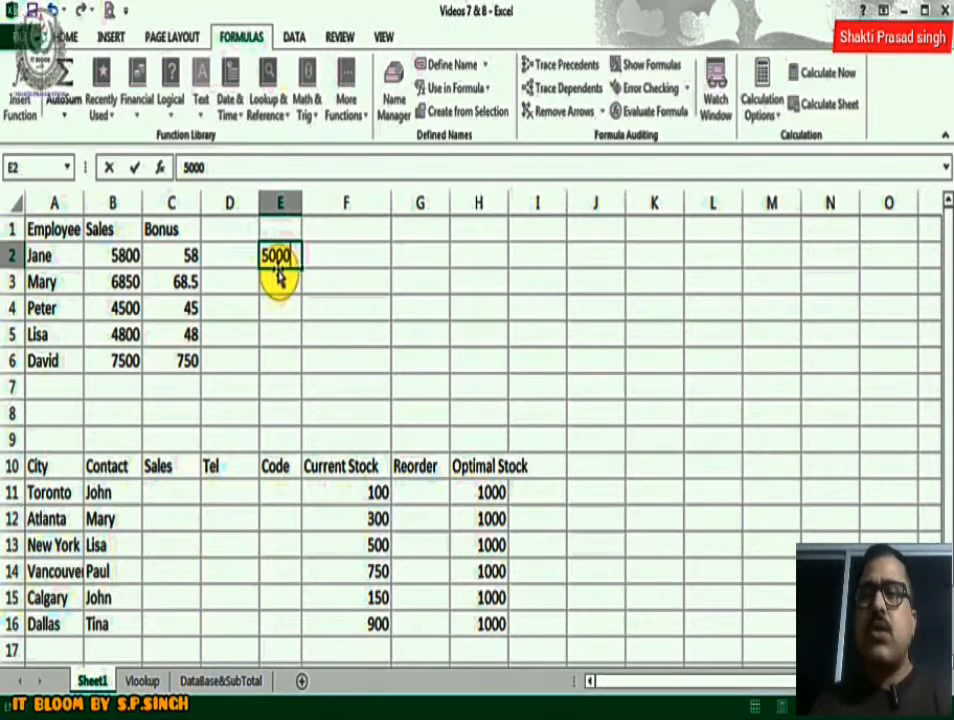
key("Return")
type("10")
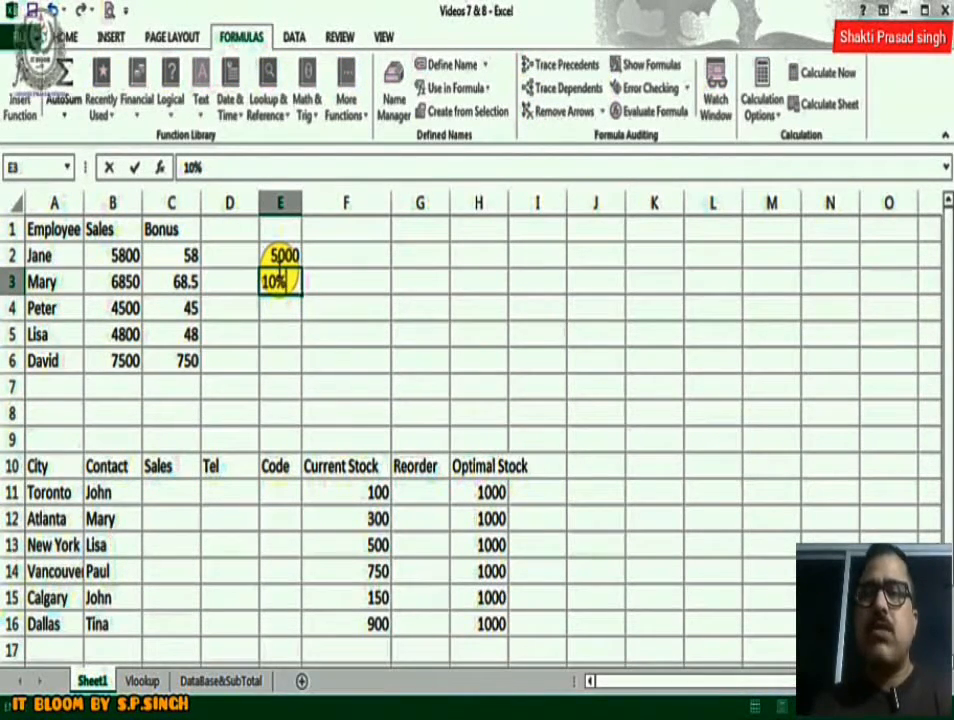
key("Return")
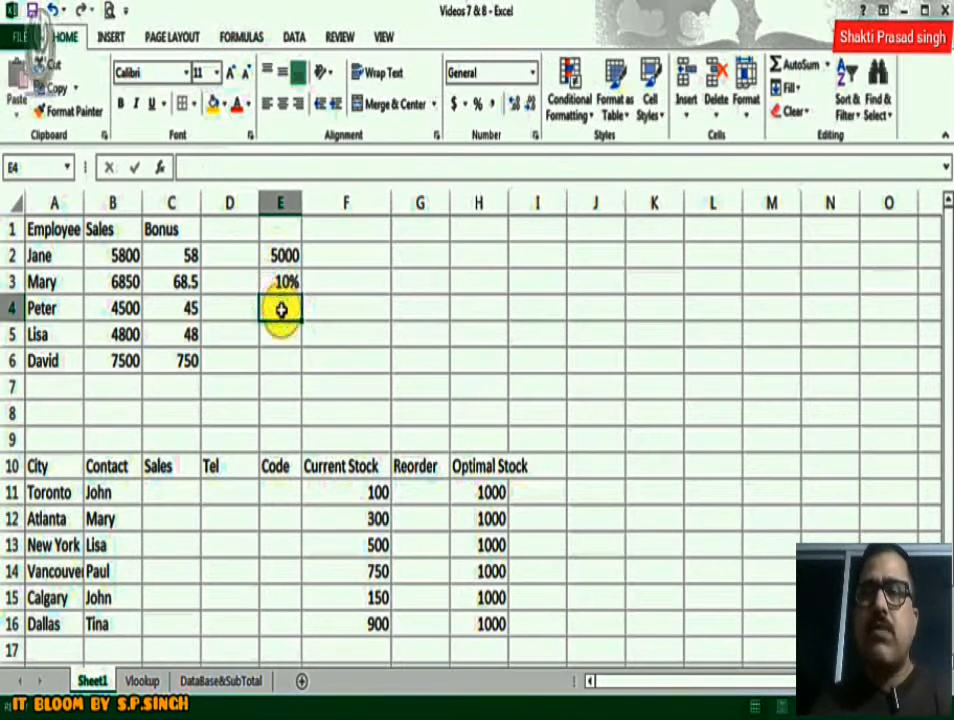
type("1%")
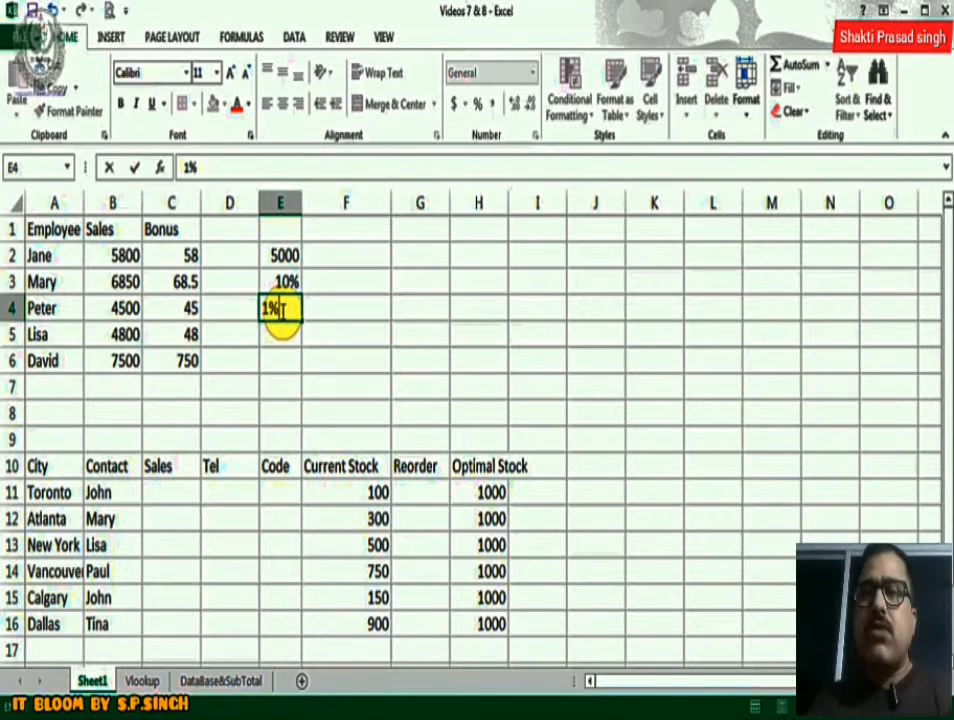
key("Return")
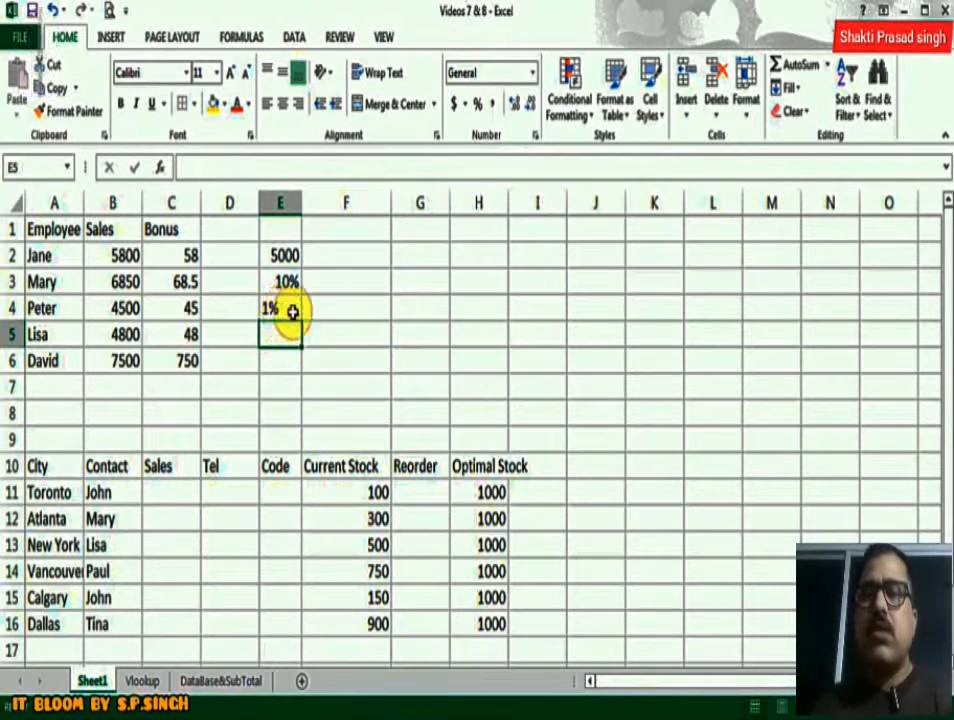
left_click(280, 310)
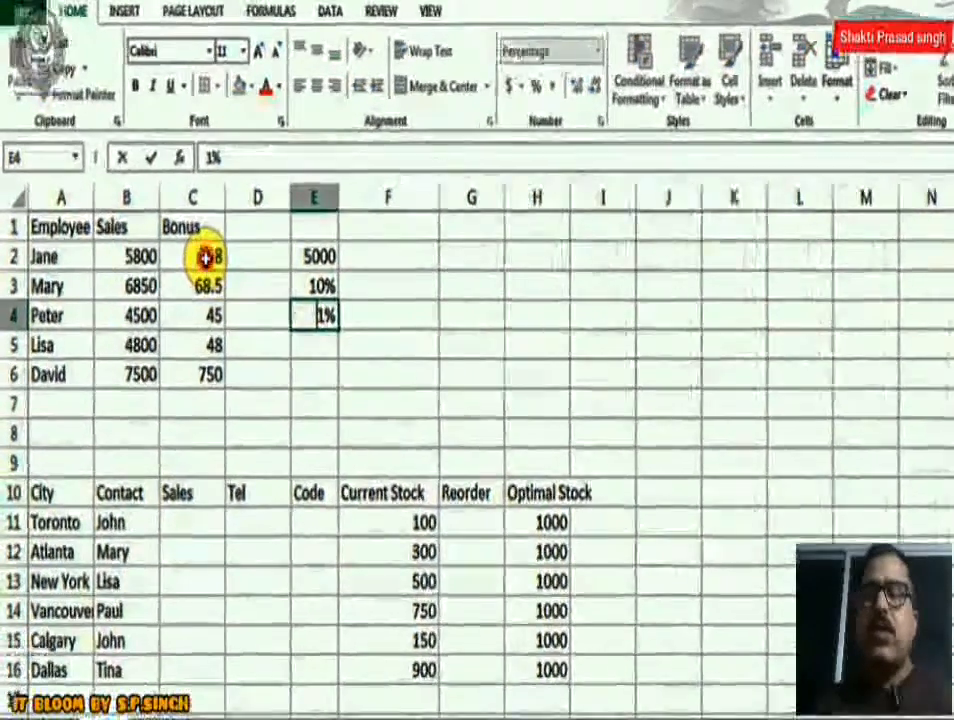
Step: Change the logical test of the IF formula in C2 to B2>$E$2, with an absolute reference to the threshold cell
left_click(205, 258)
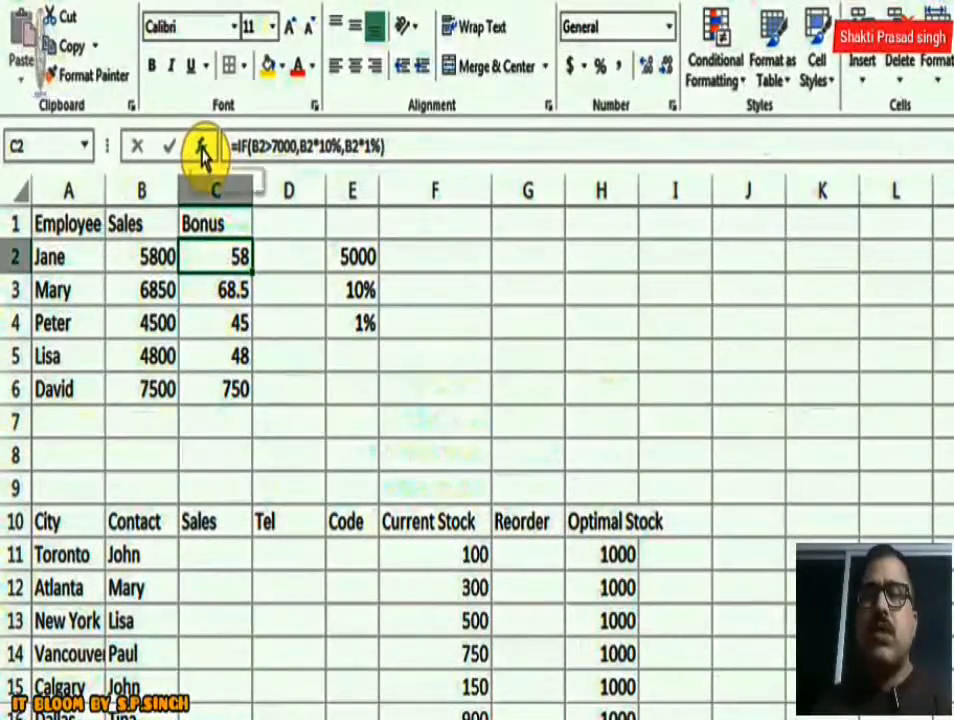
left_click(200, 148)
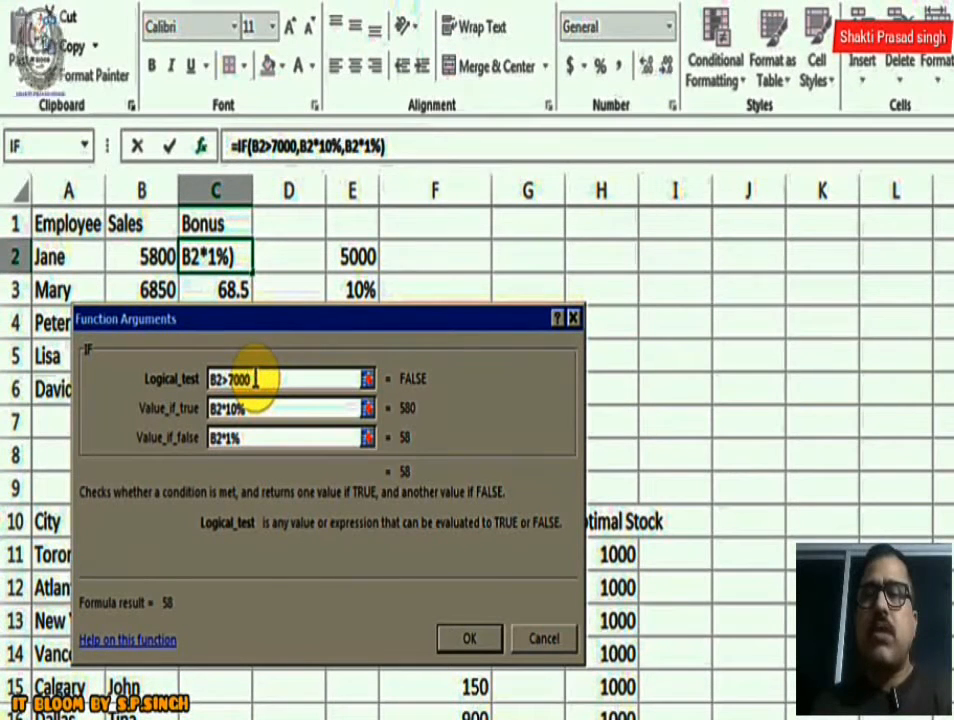
key("BackSpace")
key("BackSpace")
key("BackSpace")
key("BackSpace")
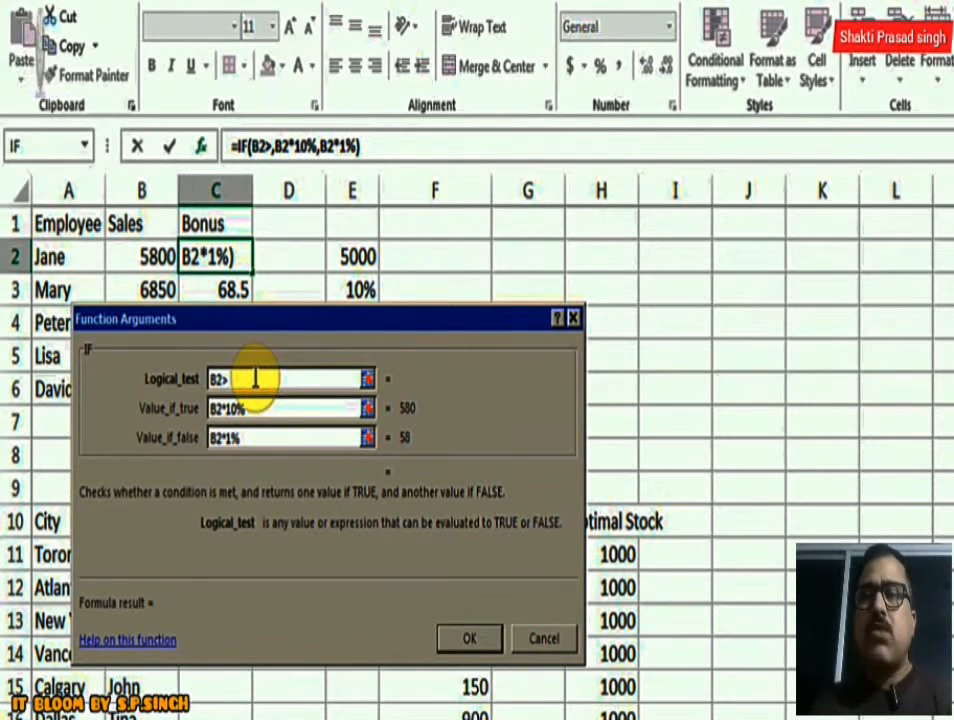
left_click(363, 258)
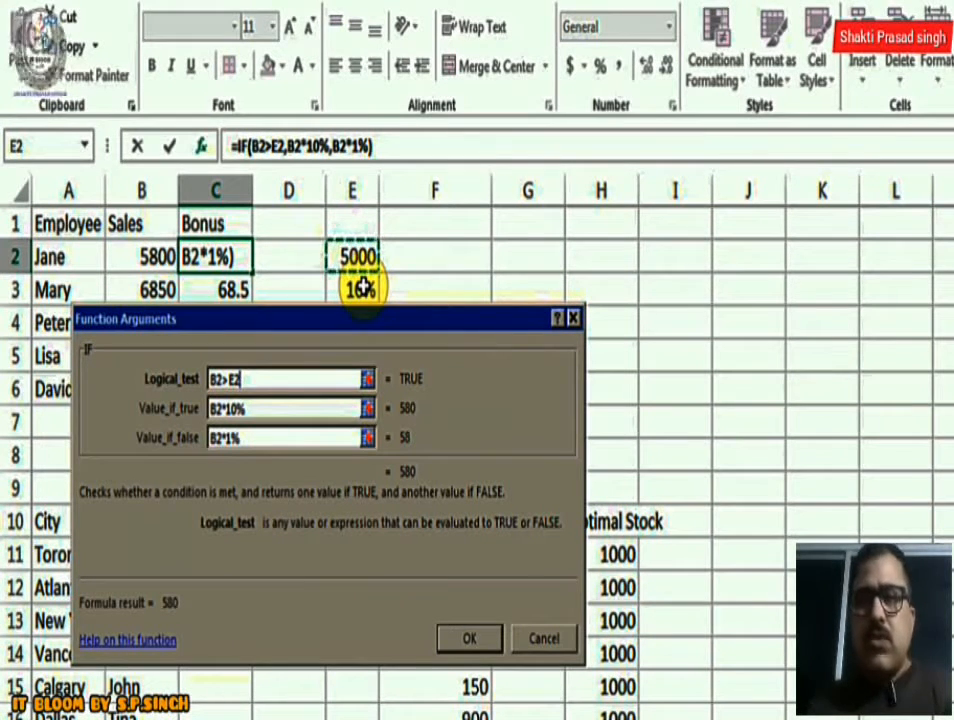
key("F4")
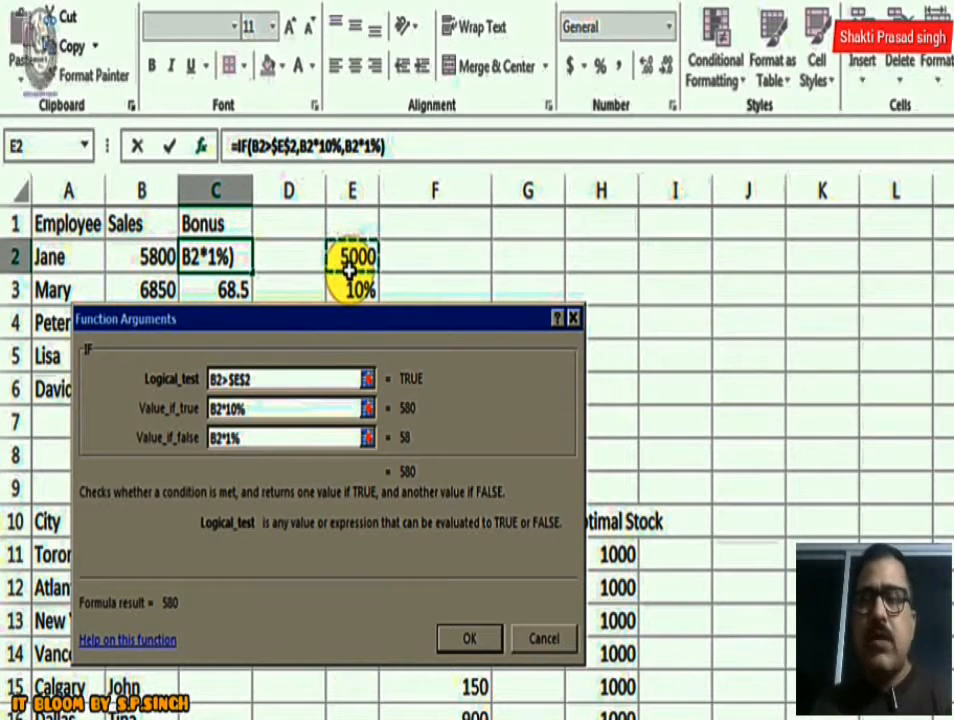
Step: Replace the fixed percentage in the value if true with cell E3, giving B2*E3
left_click(263, 413)
key("BackSpace")
key("BackSpace")
key("BackSpace")
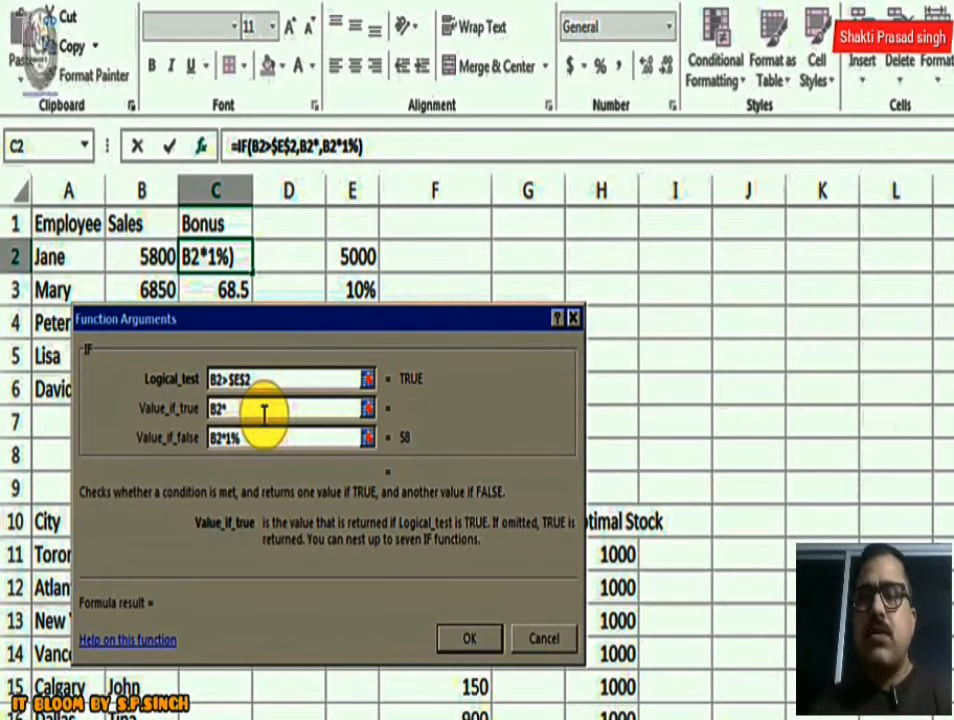
left_click_drag(298, 326, 299, 358)
left_click(356, 290)
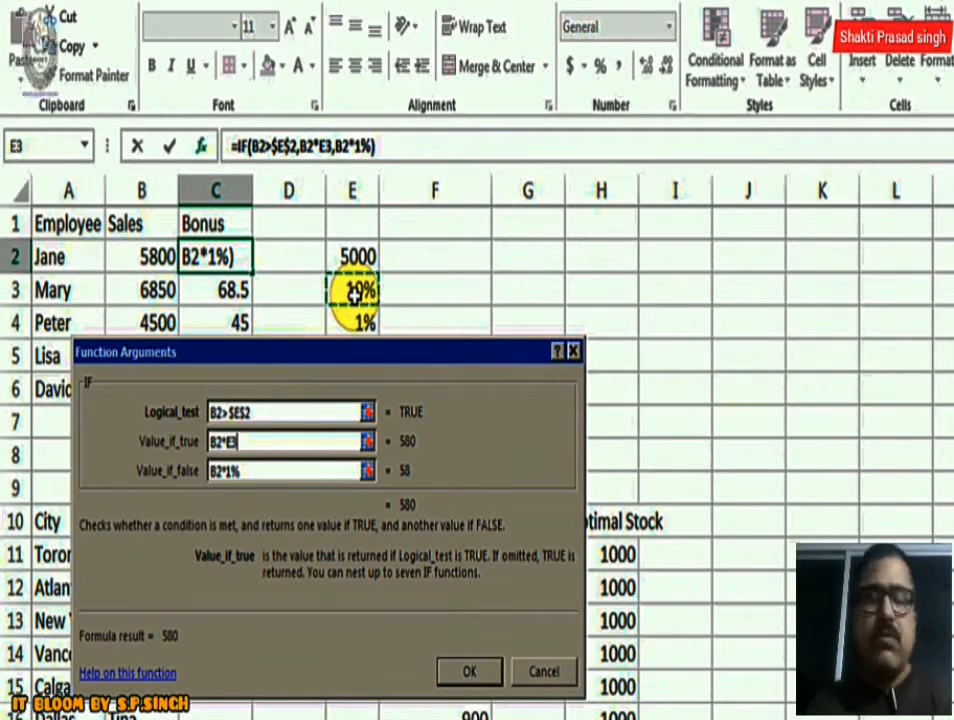
Step: Replace the fixed percentage in the value if false with cell E4, giving B2*E4
left_click(269, 471)
key("BackSpace")
key("BackSpace")
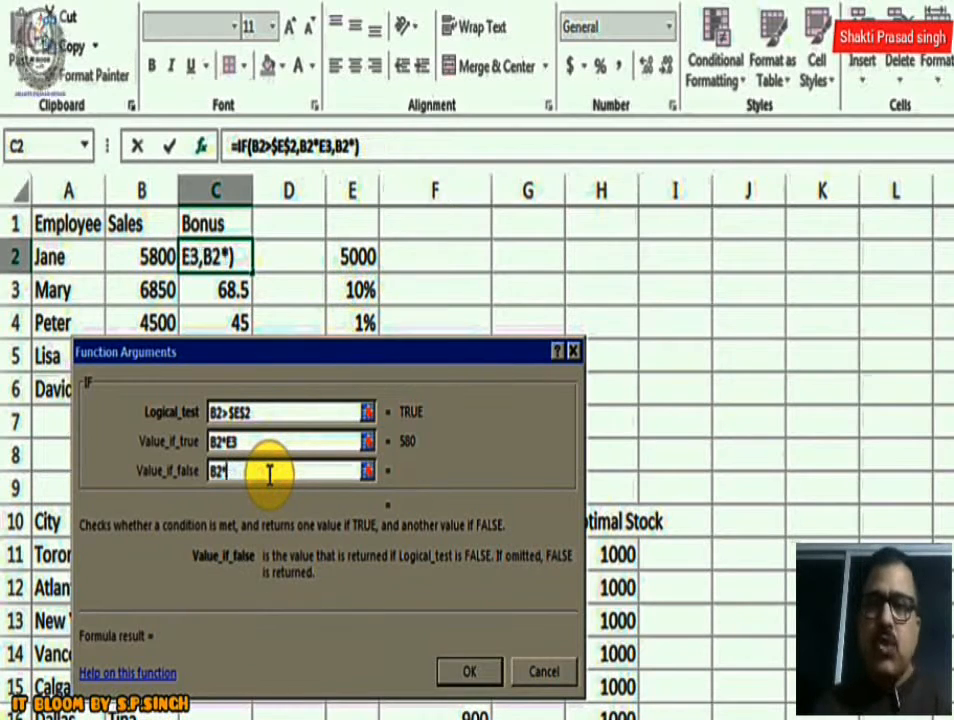
left_click(355, 322)
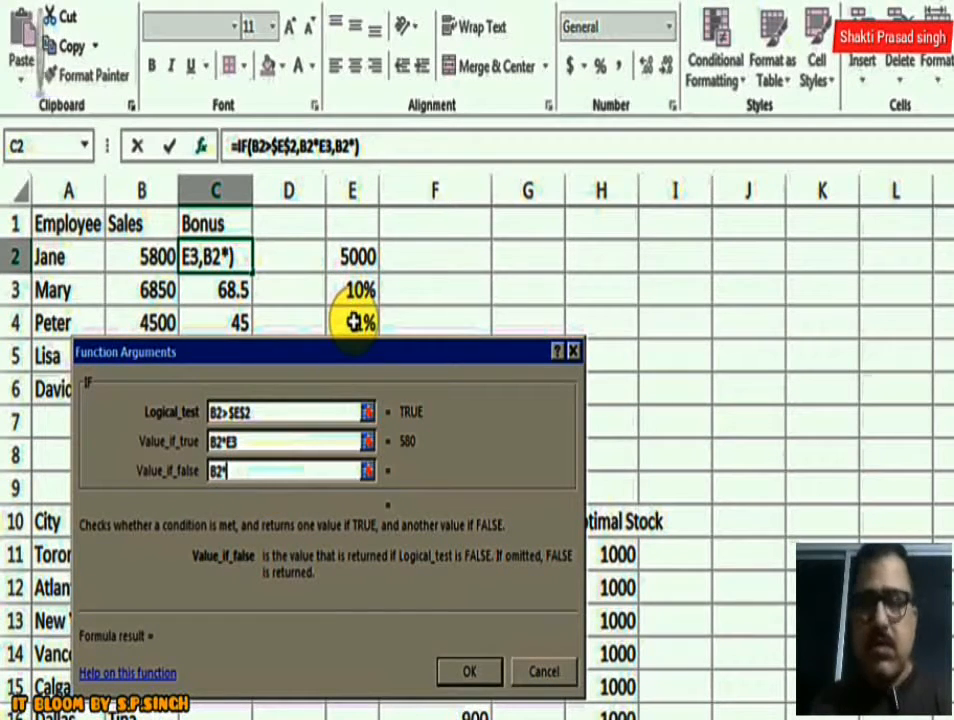
Step: Make the references absolute as $E$3 and $E$4, and fill the completed formula from C2 down to C6
left_click(245, 442)
double_click(245, 446)
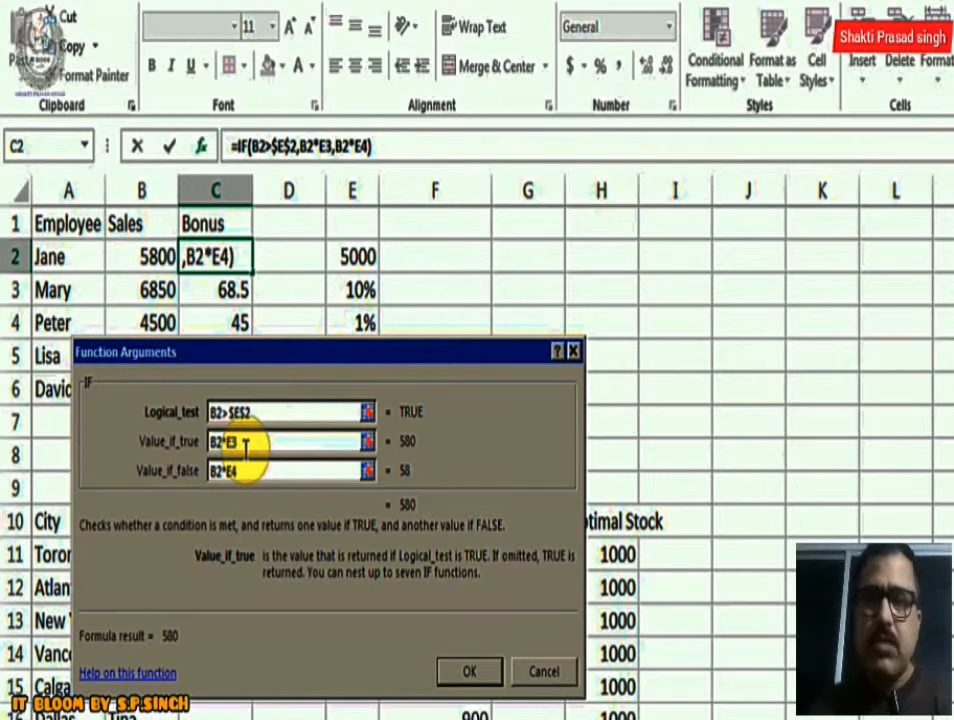
key("F4")
left_click(250, 471)
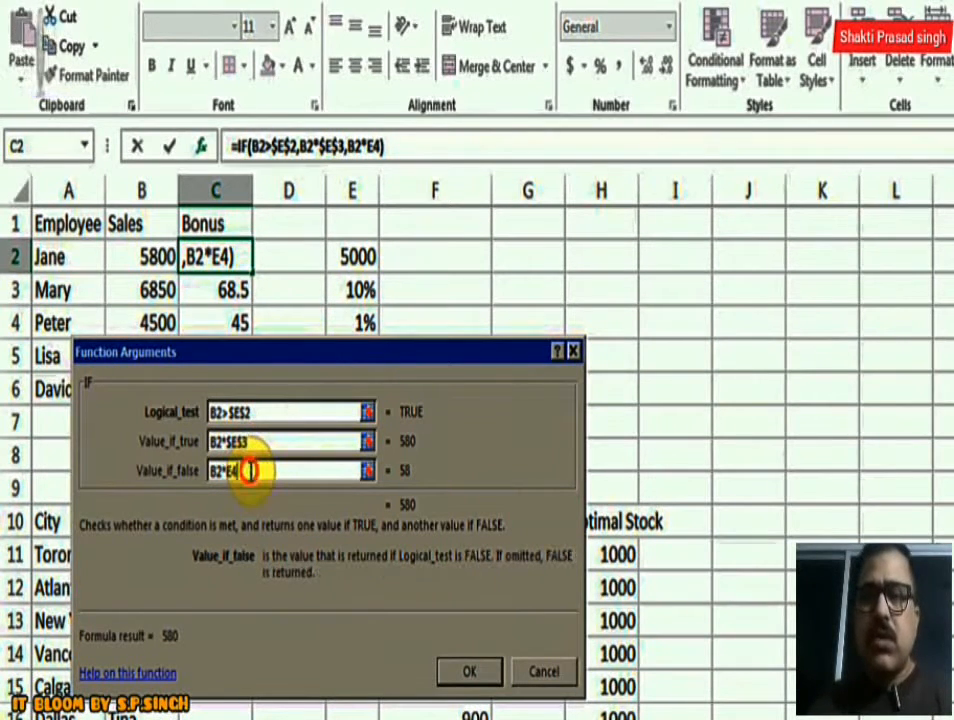
key("F4")
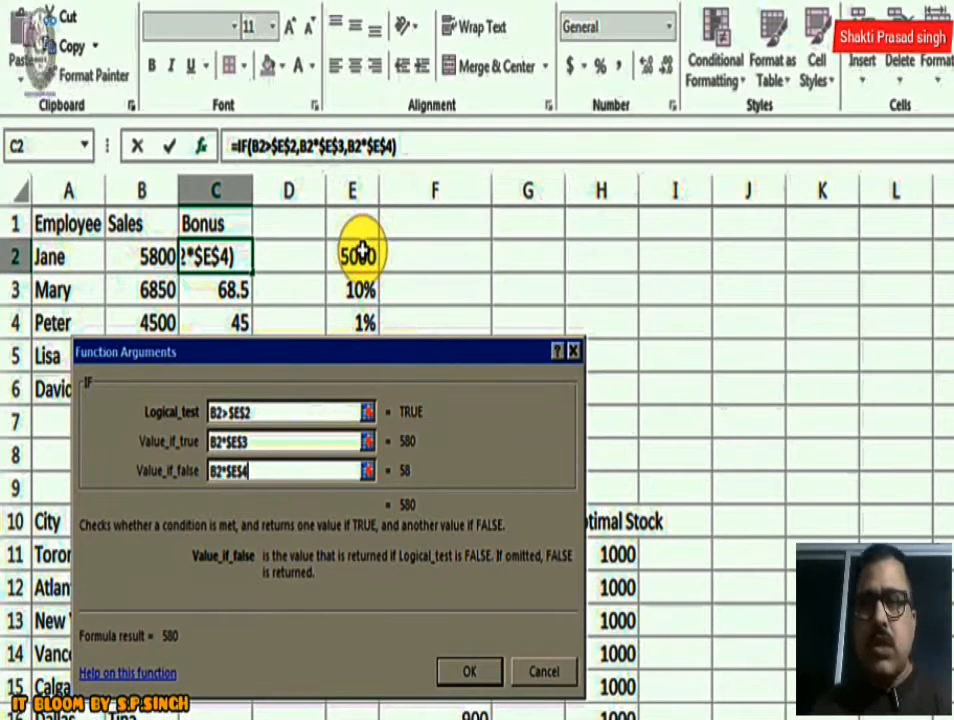
left_click(476, 672)
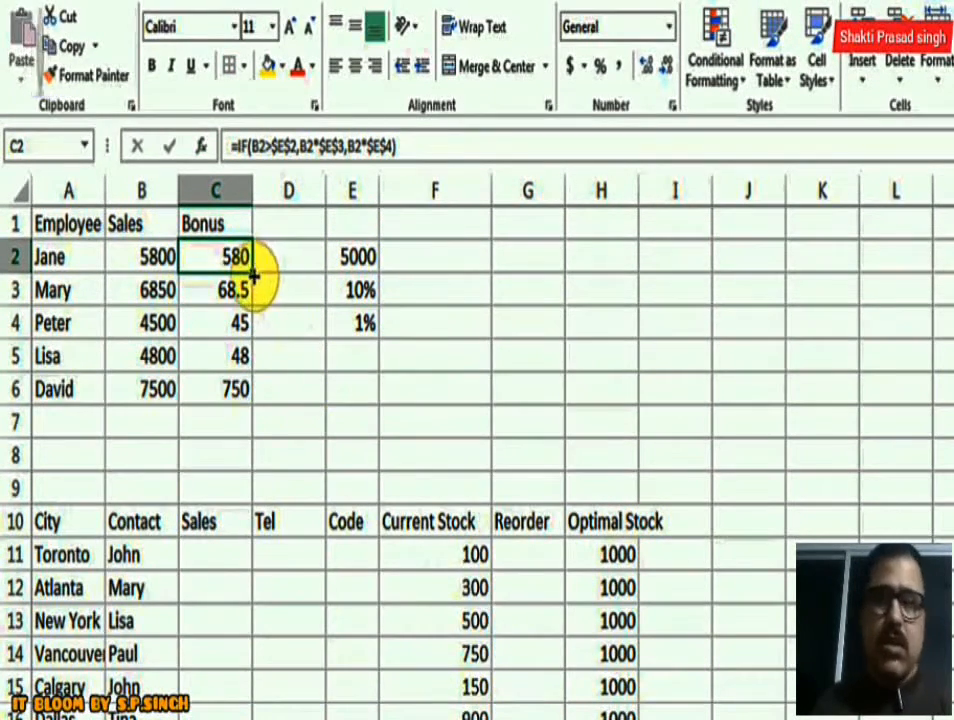
left_click_drag(250, 276, 255, 405)
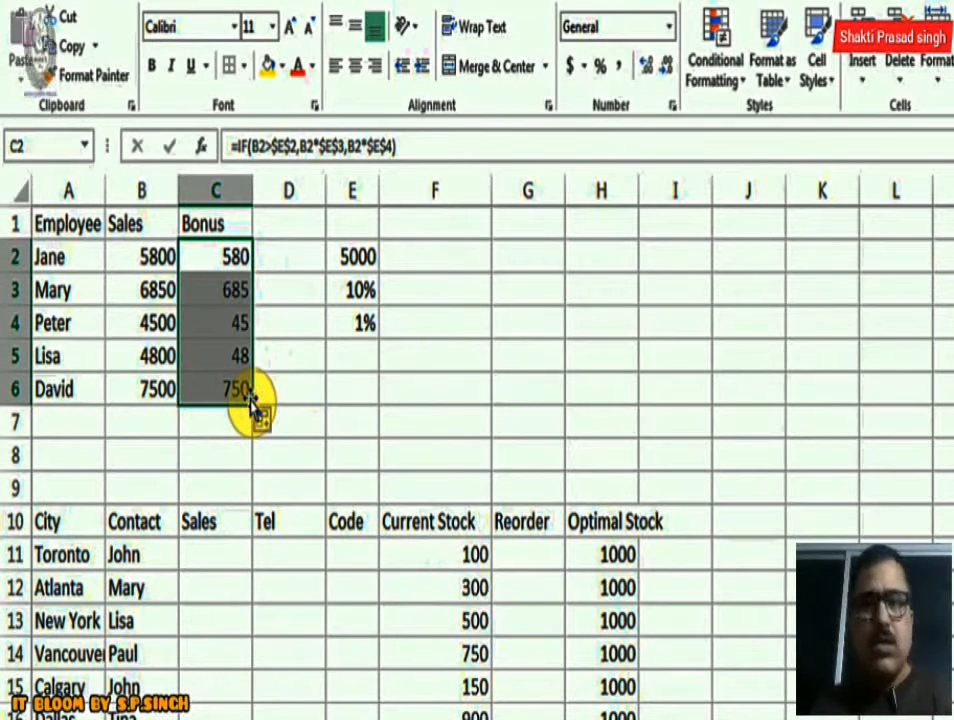
Step: Set the sales threshold in E2 to 8000 to test the bonus formulas
left_click(352, 258)
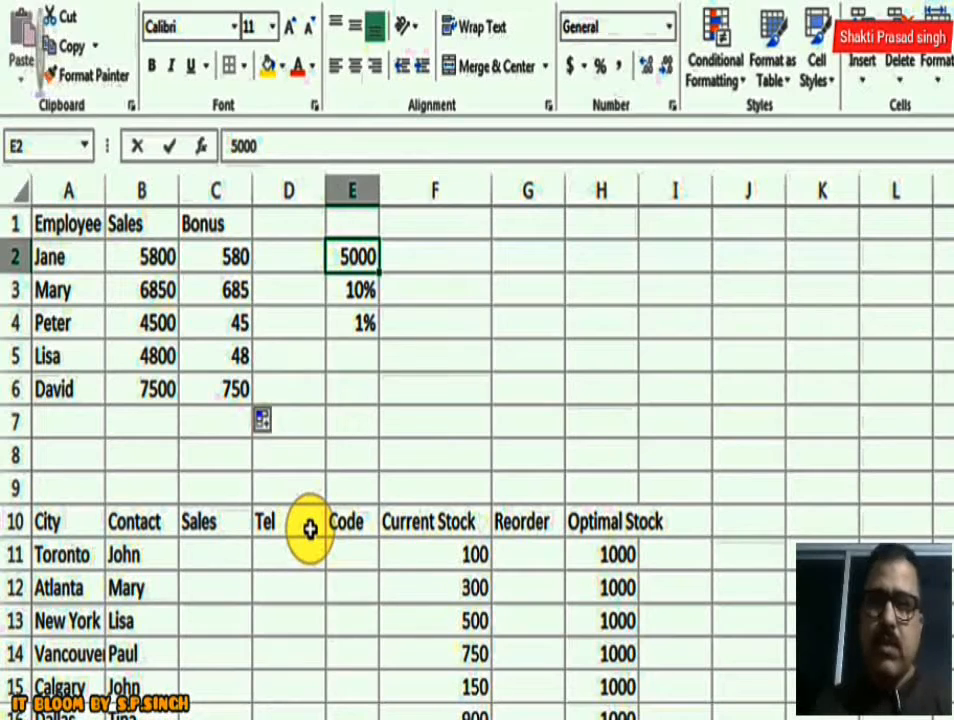
type("8000")
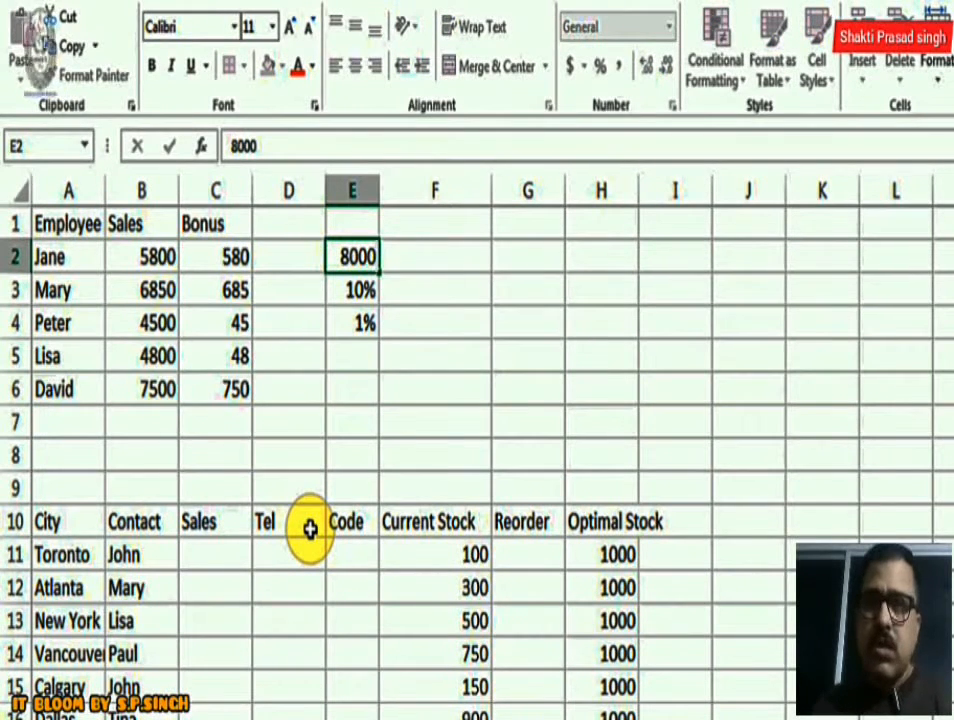
key("Return")
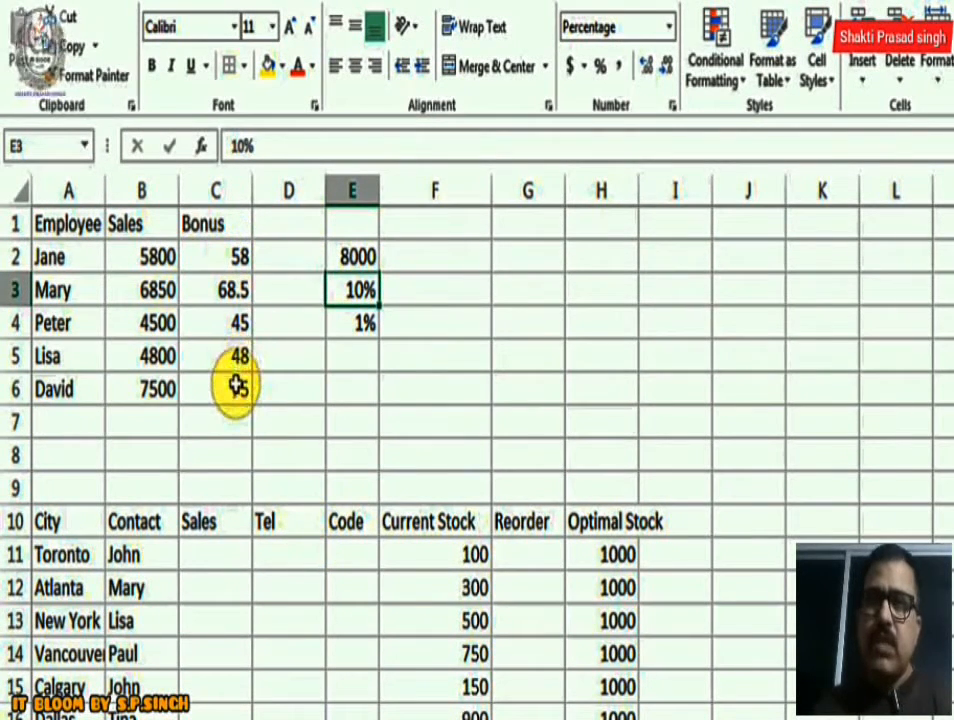
Step: Set the sales threshold in E2 to 2000 and the higher bonus rate in E3 to 5%
left_click(343, 258)
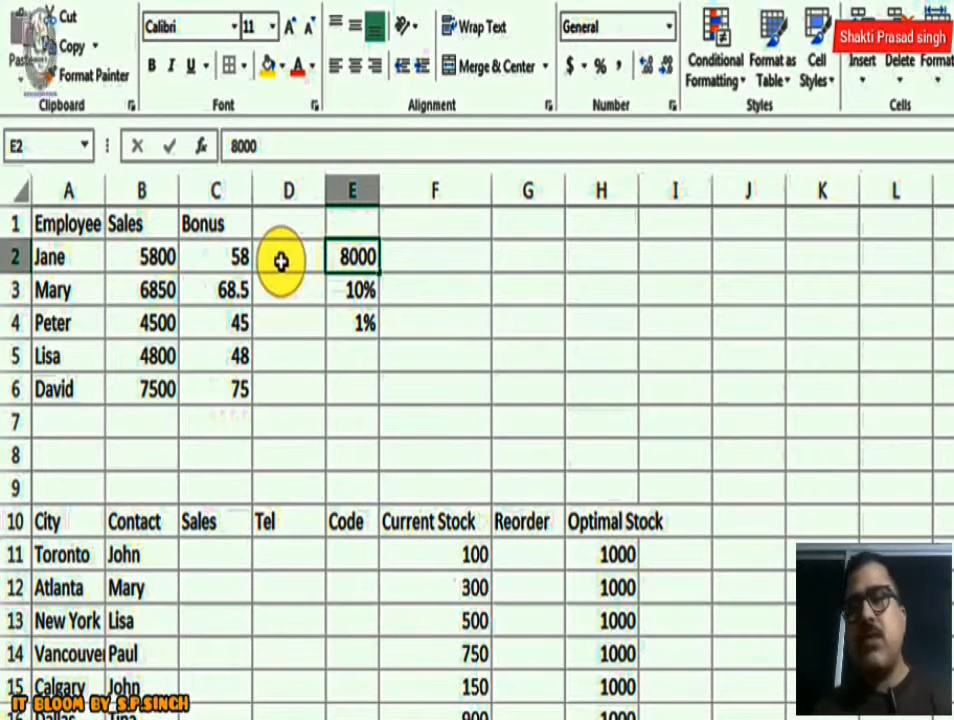
type("2000")
key("Return")
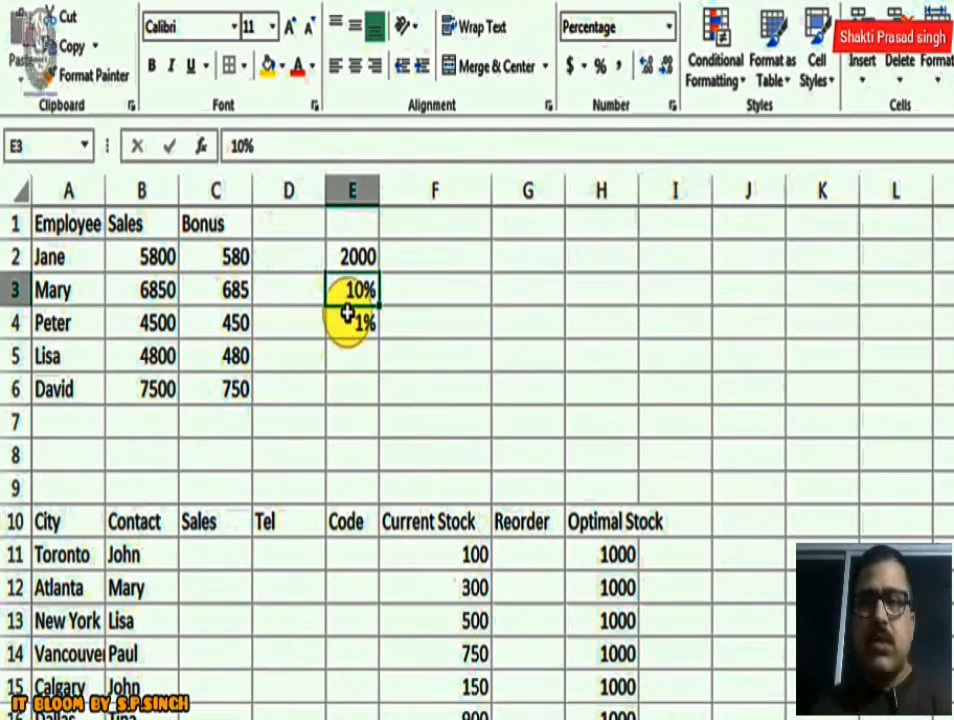
type("5")
key("Return")
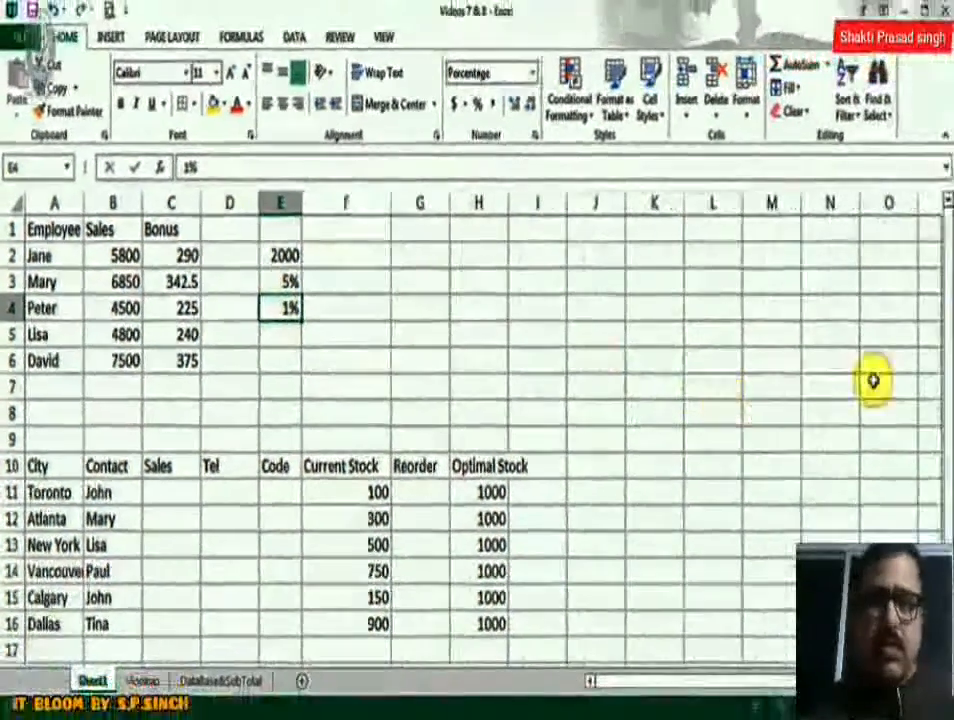
Step: Start an IF function in G11 of the Reorder column with the logical test F11<H11*50%
left_click_drag(945, 307, 946, 437)
scroll(575, 443, "down", 2)
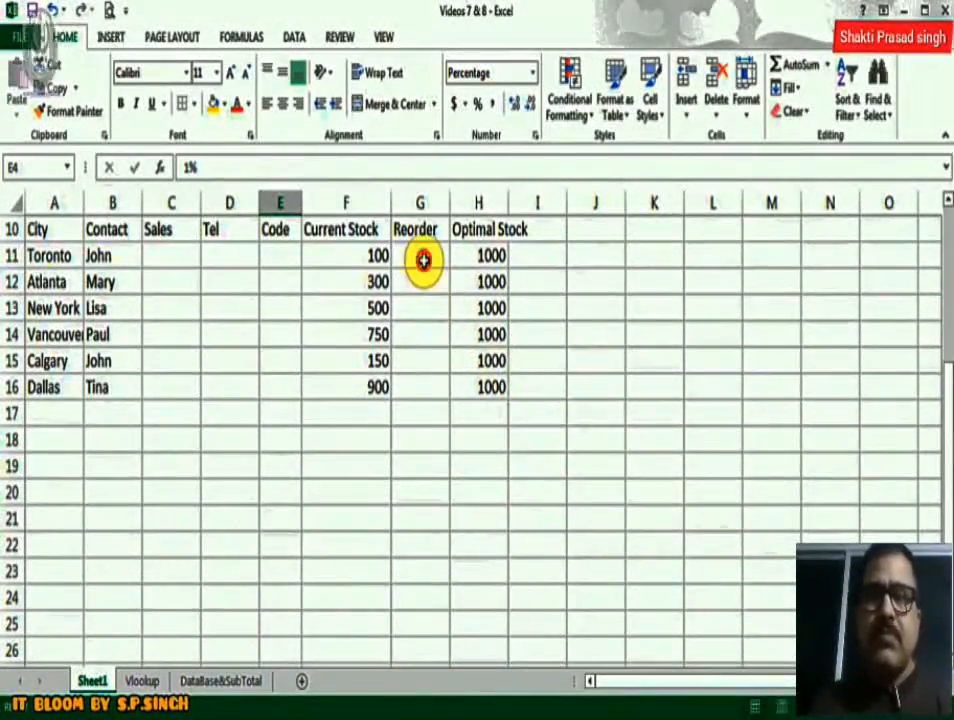
left_click(423, 259)
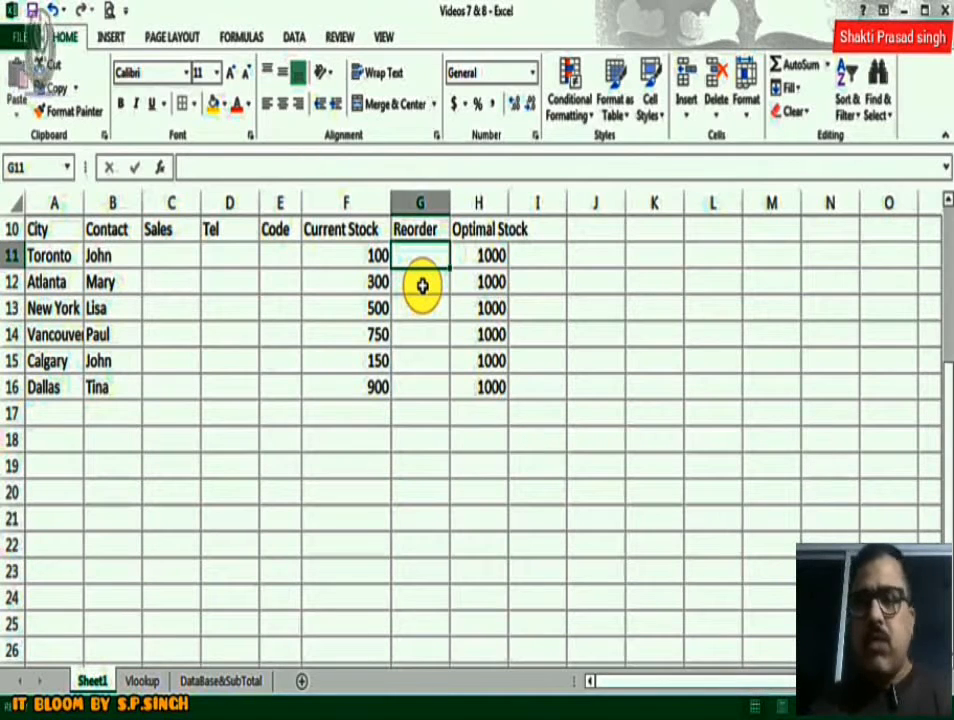
left_click(242, 45)
left_click(170, 88)
left_click(187, 185)
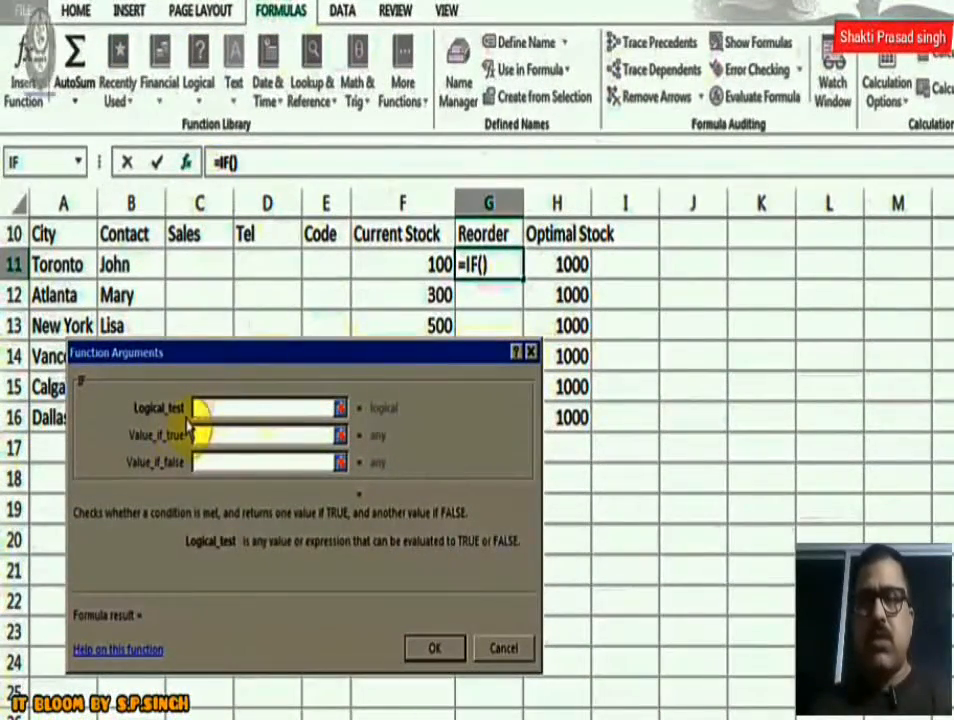
left_click(388, 265)
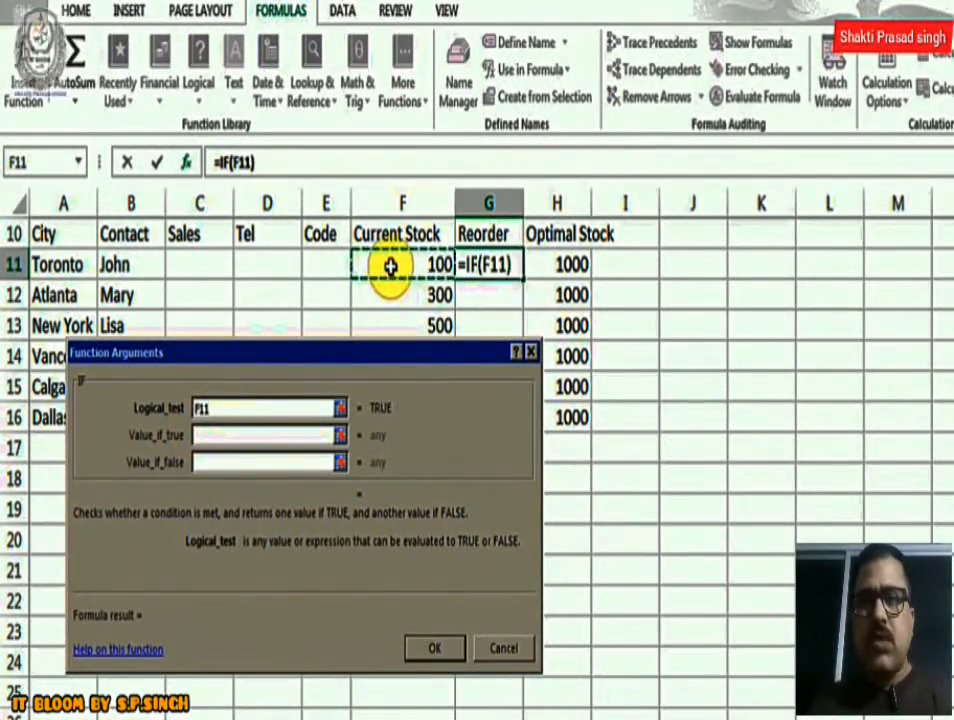
type("<")
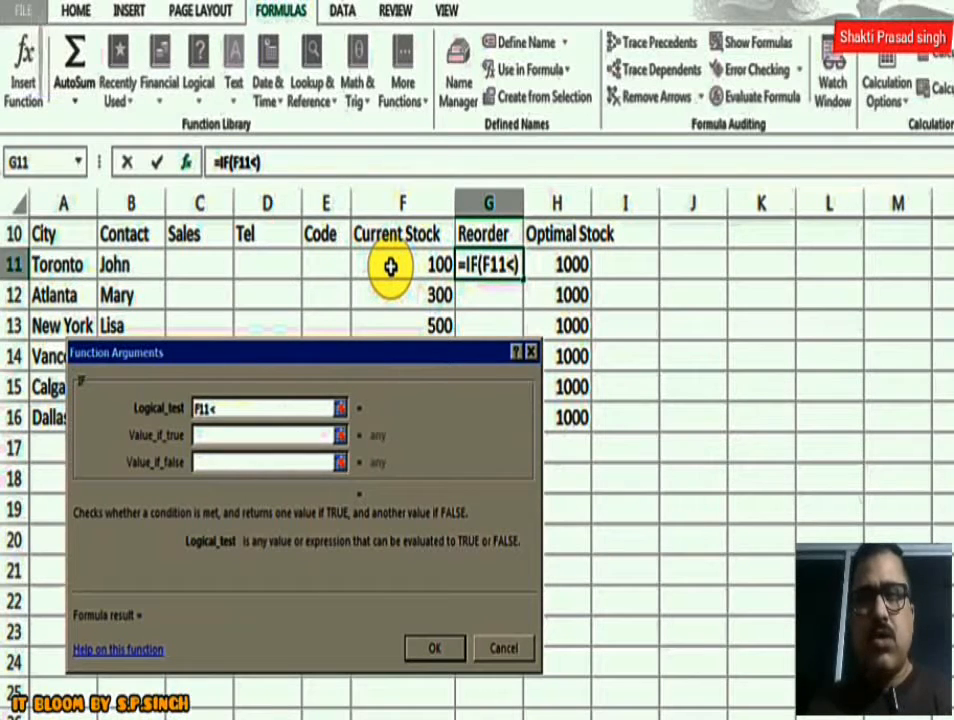
left_click(571, 262)
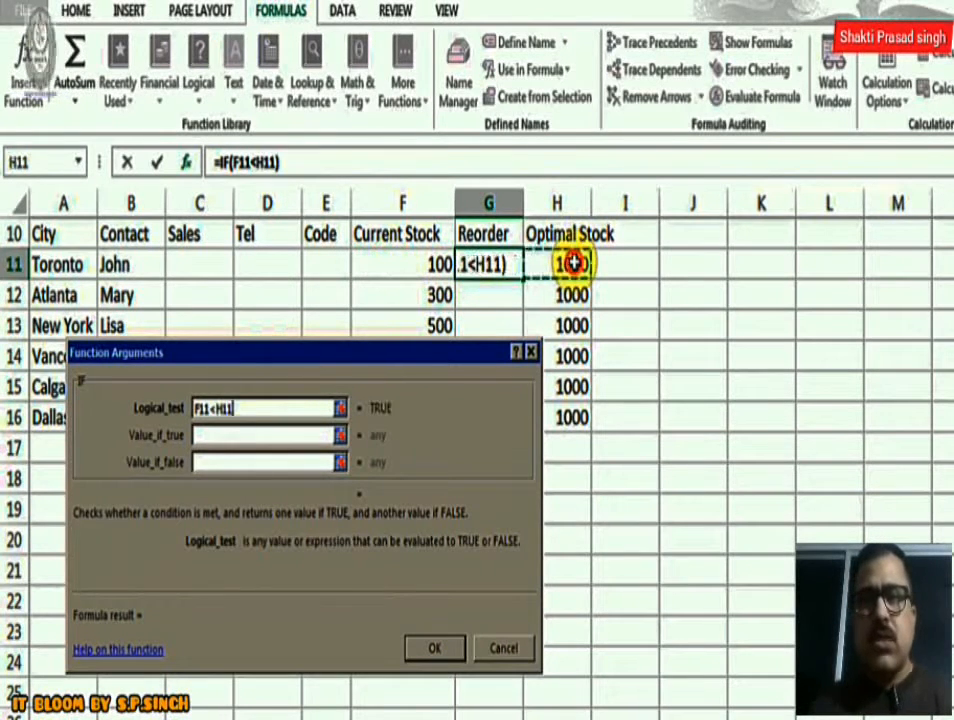
type("*50%")
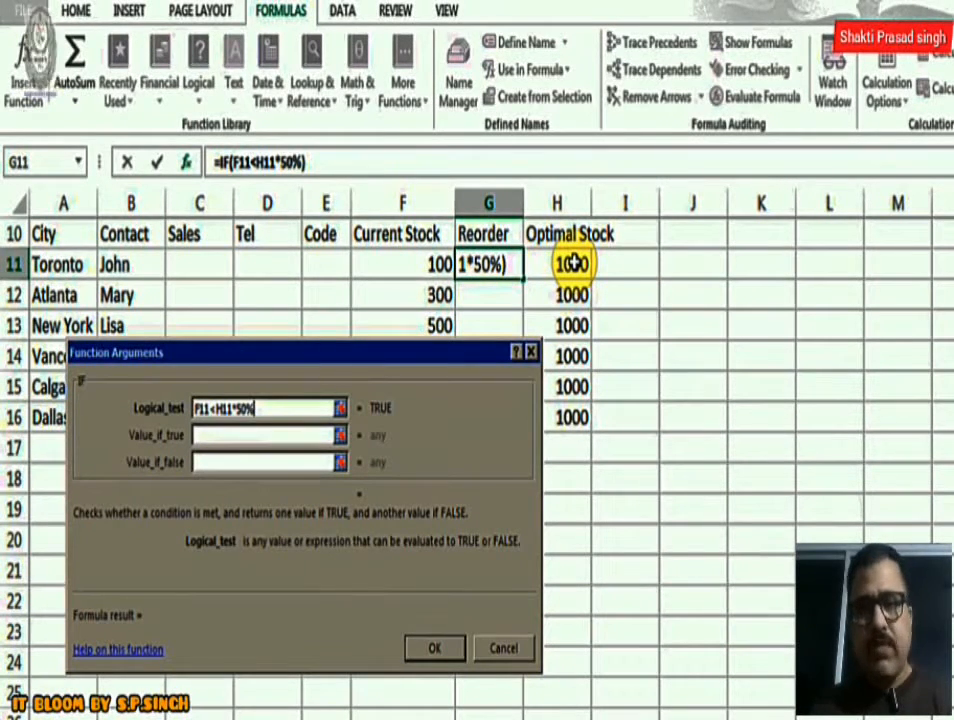
Step: Complete the IF formula in G11 to return "ORDER" if true and "OkAY" if false, and fill it down to G16
left_click(285, 434)
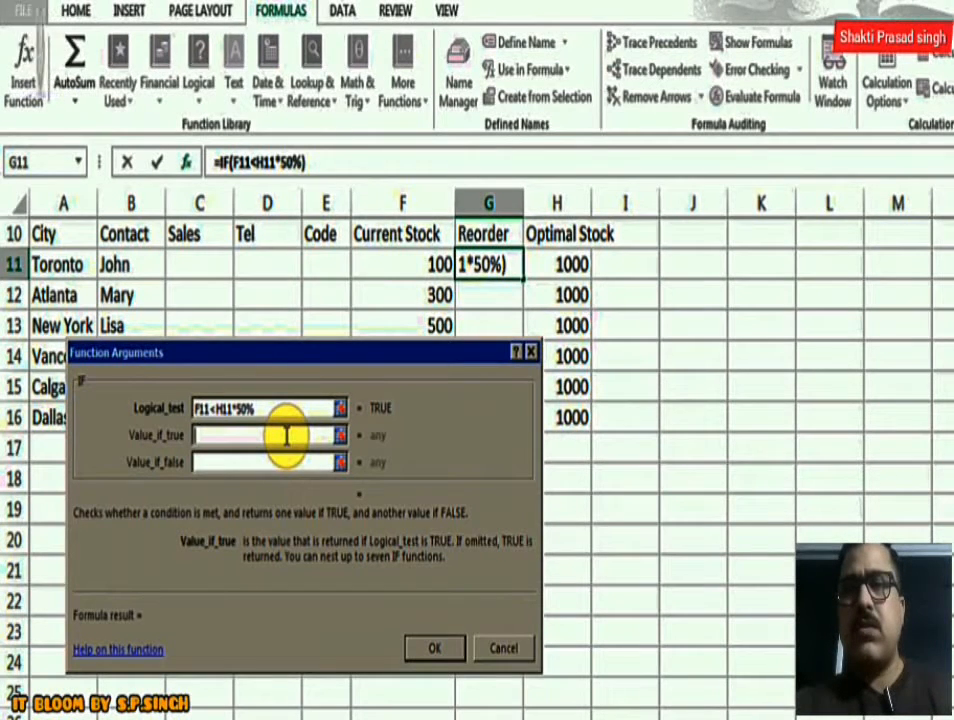
type("ORDER")
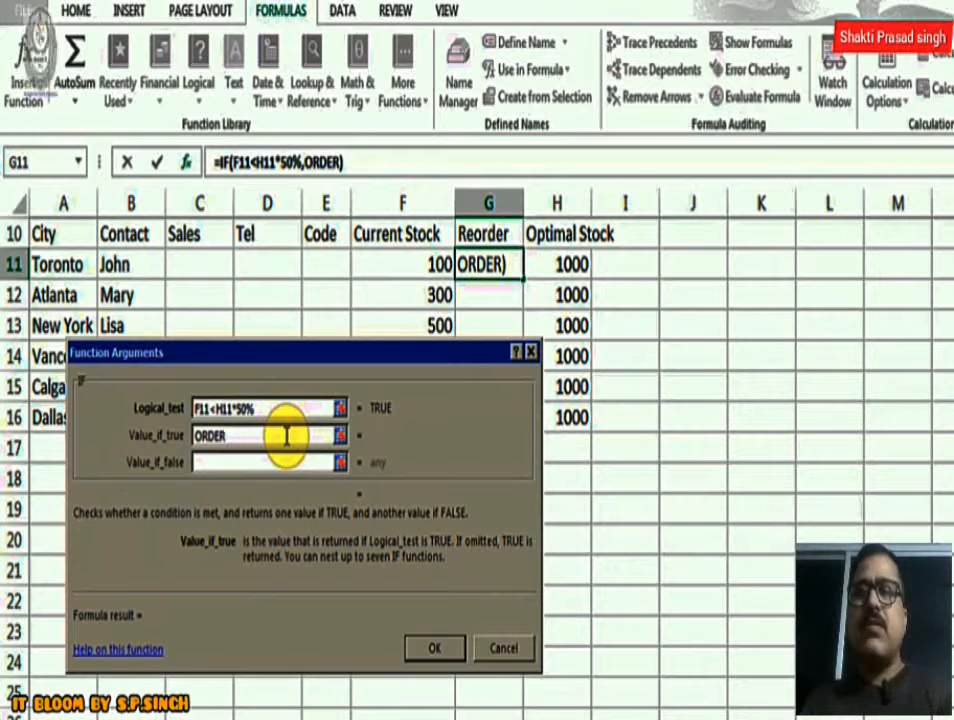
left_click(272, 461)
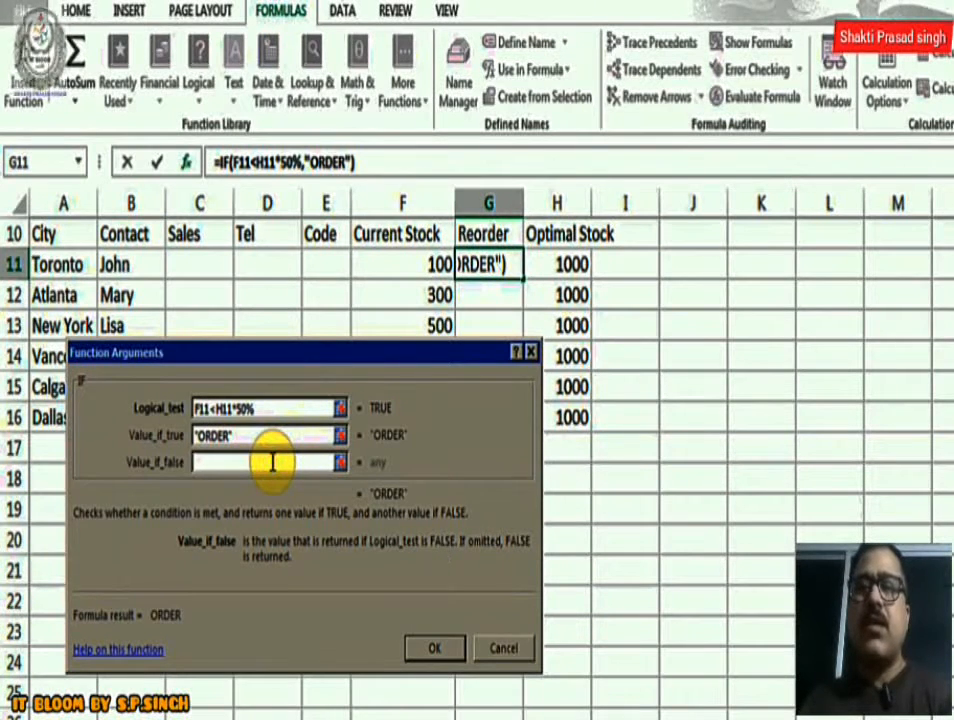
type("OkAY")
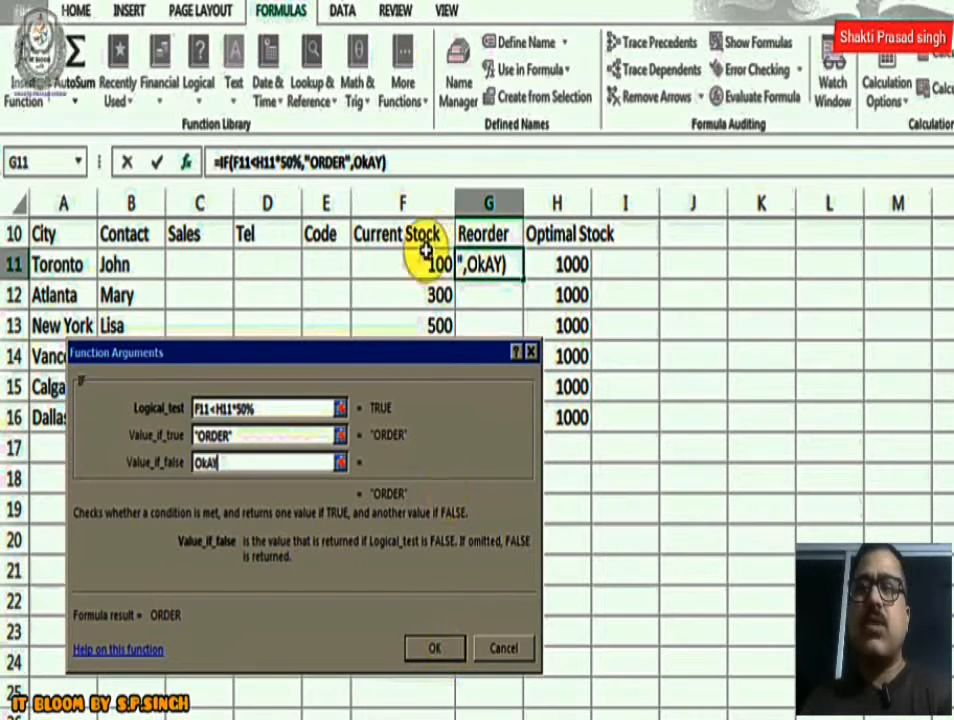
left_click(434, 647)
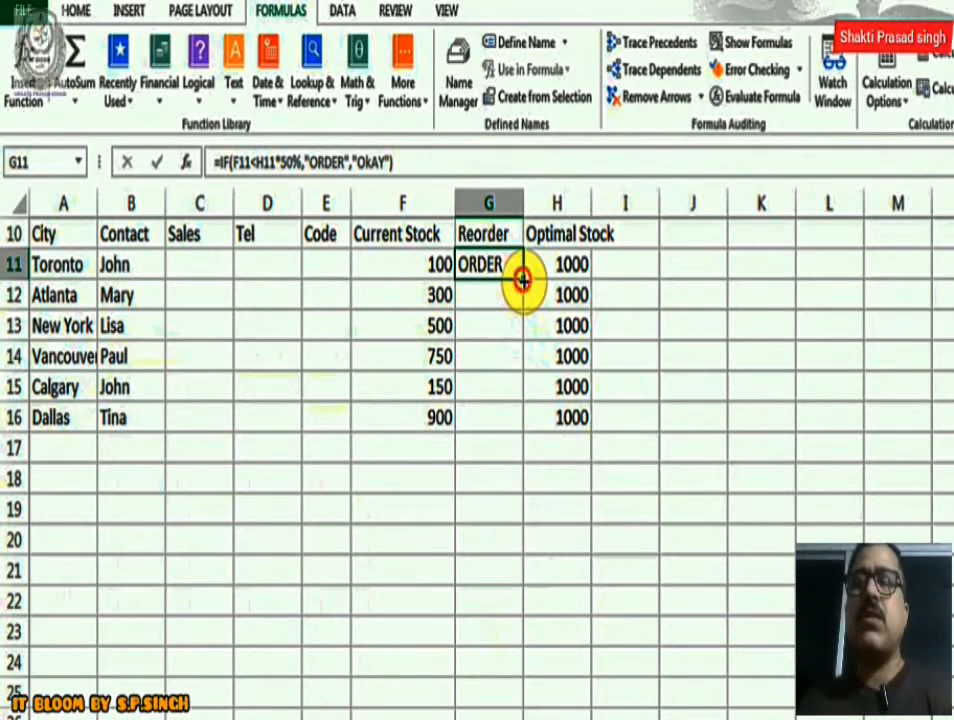
left_click_drag(522, 280, 522, 432)
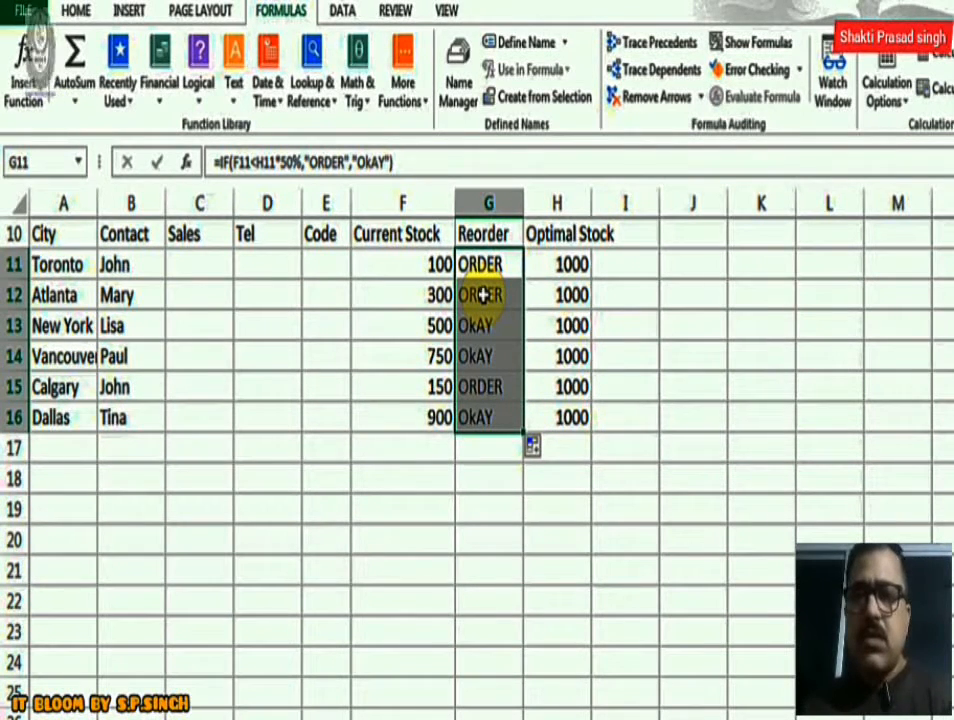
Step: Apply an Equal To highlight rule to column G, formatting cells containing ORDER with Light Red Fill with Dark Red Text
left_click(487, 327)
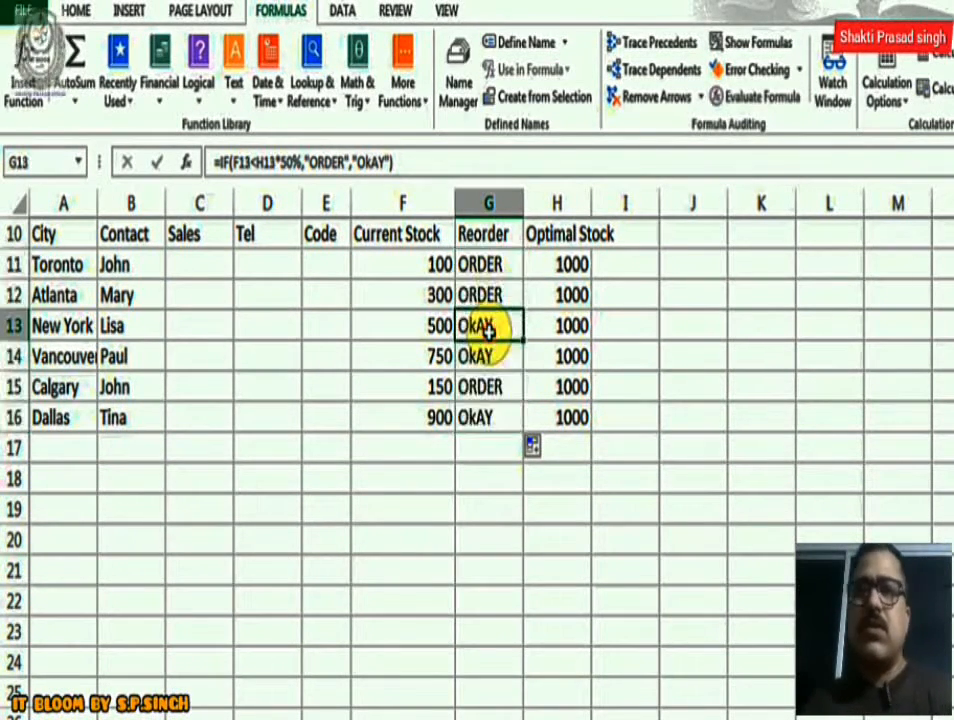
left_click(486, 264)
left_click_drag(486, 264, 488, 405)
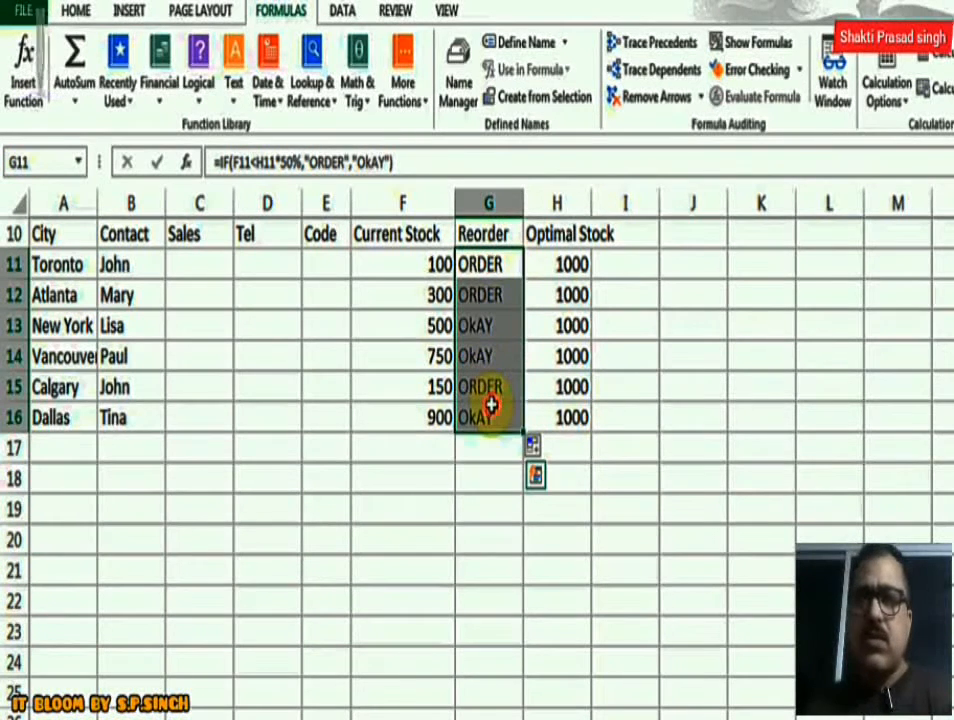
left_click(489, 200)
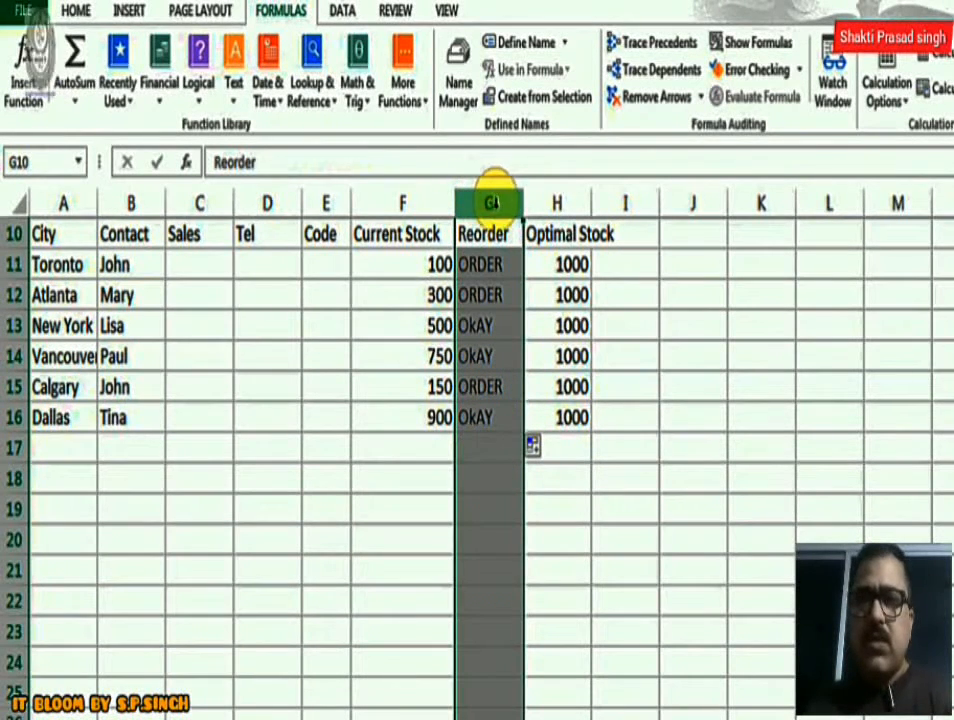
left_click(79, 12)
left_click(667, 98)
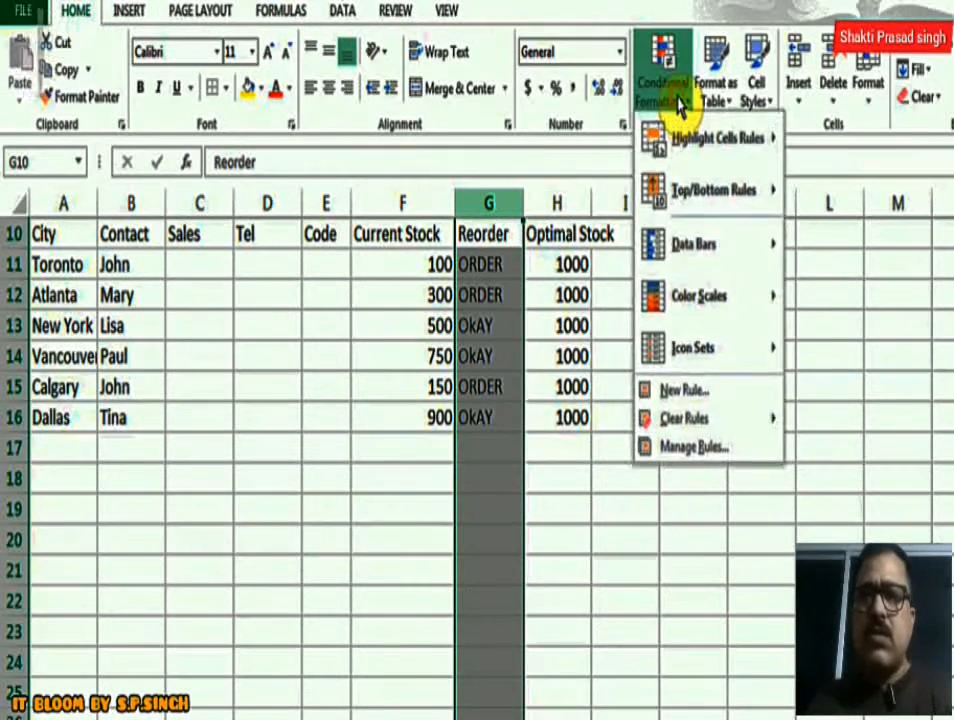
mouse_move(692, 153)
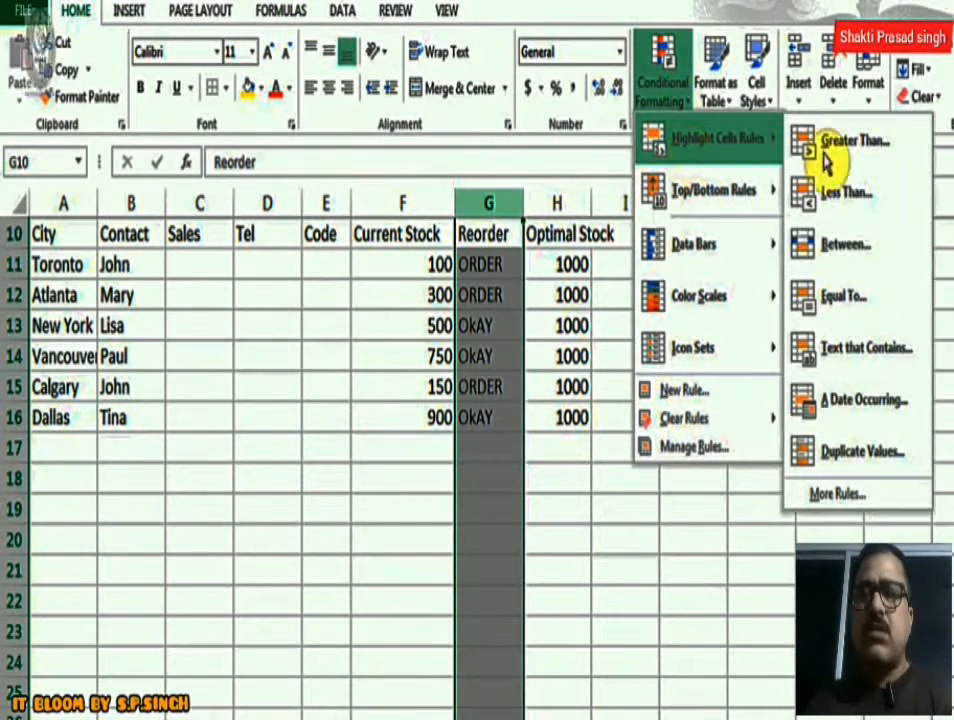
left_click(838, 300)
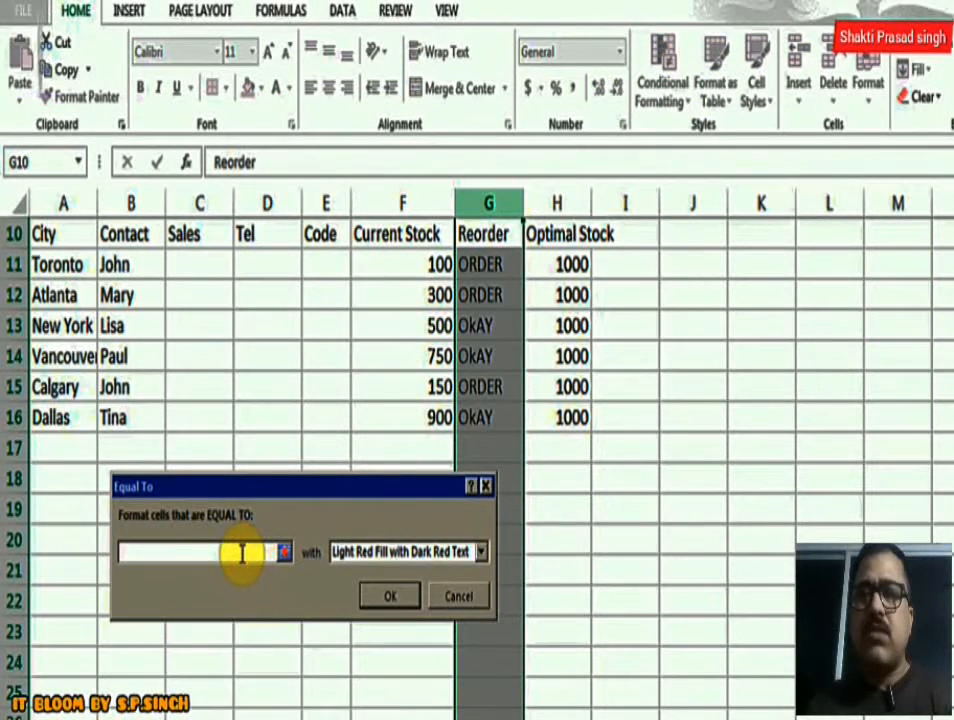
type("ORD")
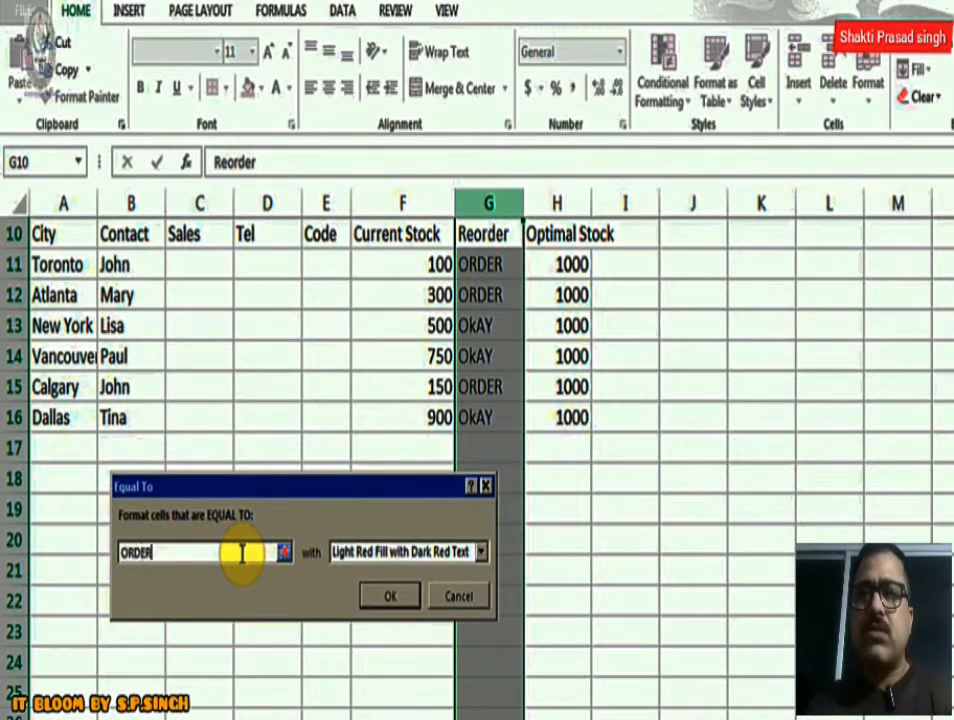
type("ER")
left_click(480, 552)
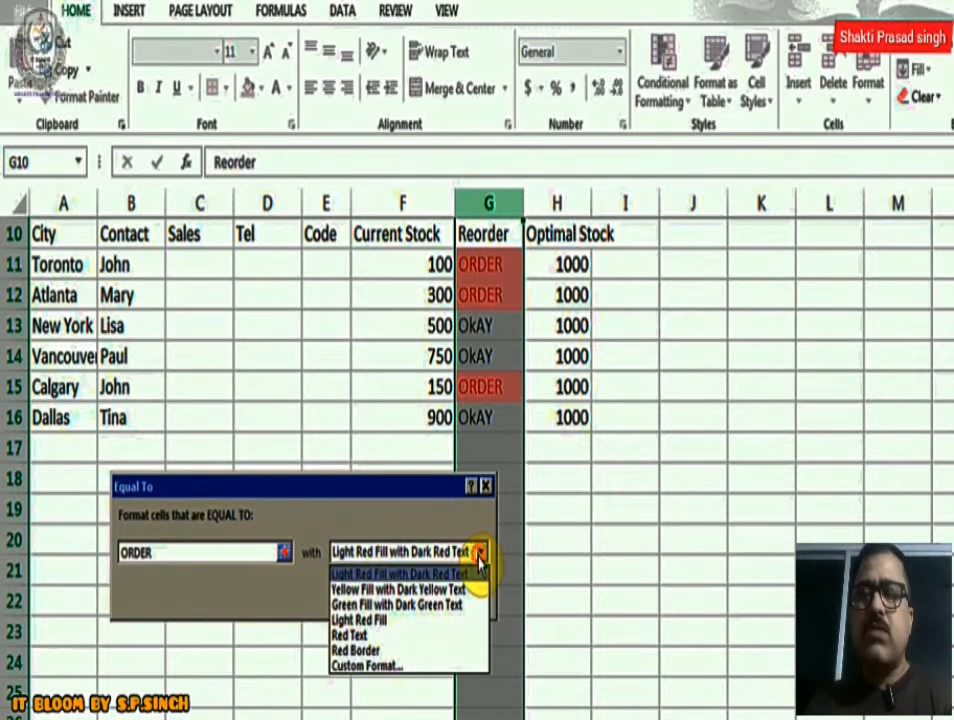
left_click(480, 556)
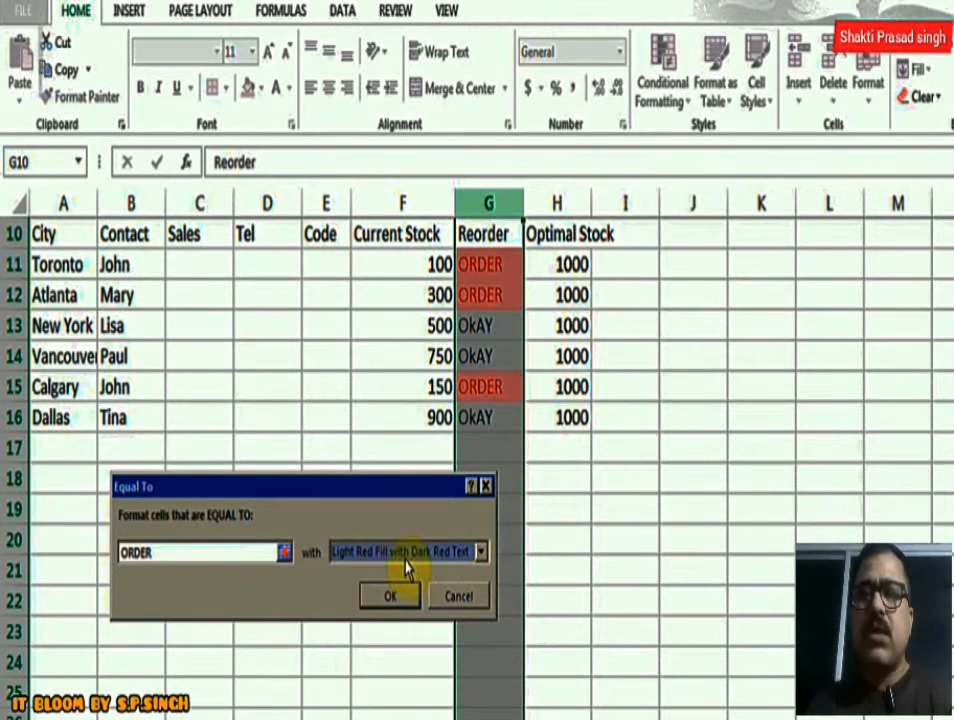
left_click(486, 354)
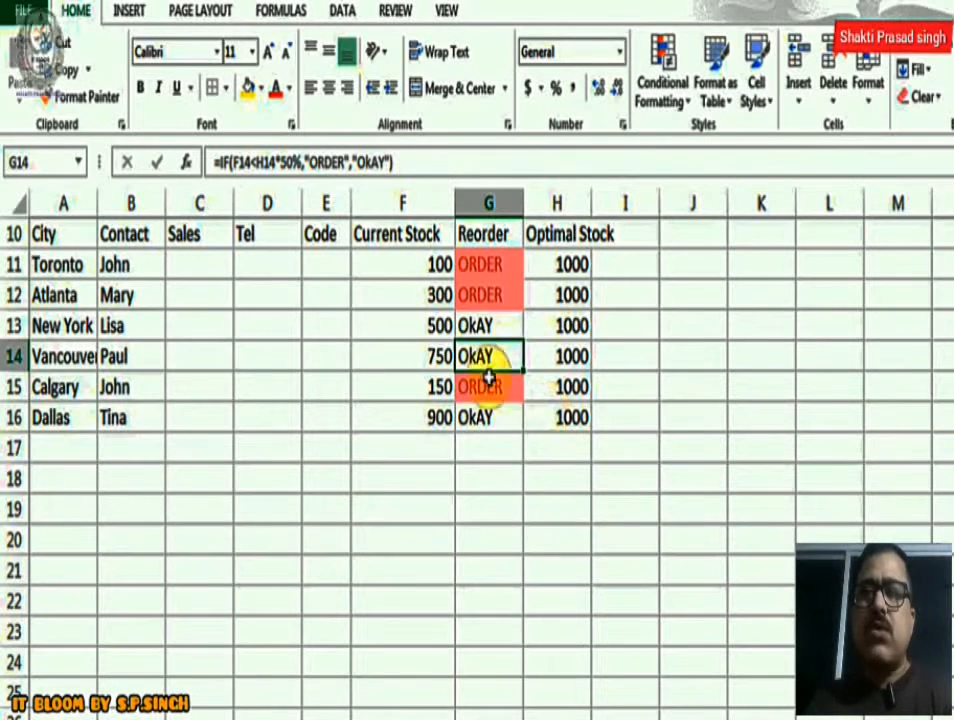
Step: Change the Current Stock values to 400 for New York in F13 and 600 for Toronto in F11
left_click(435, 327)
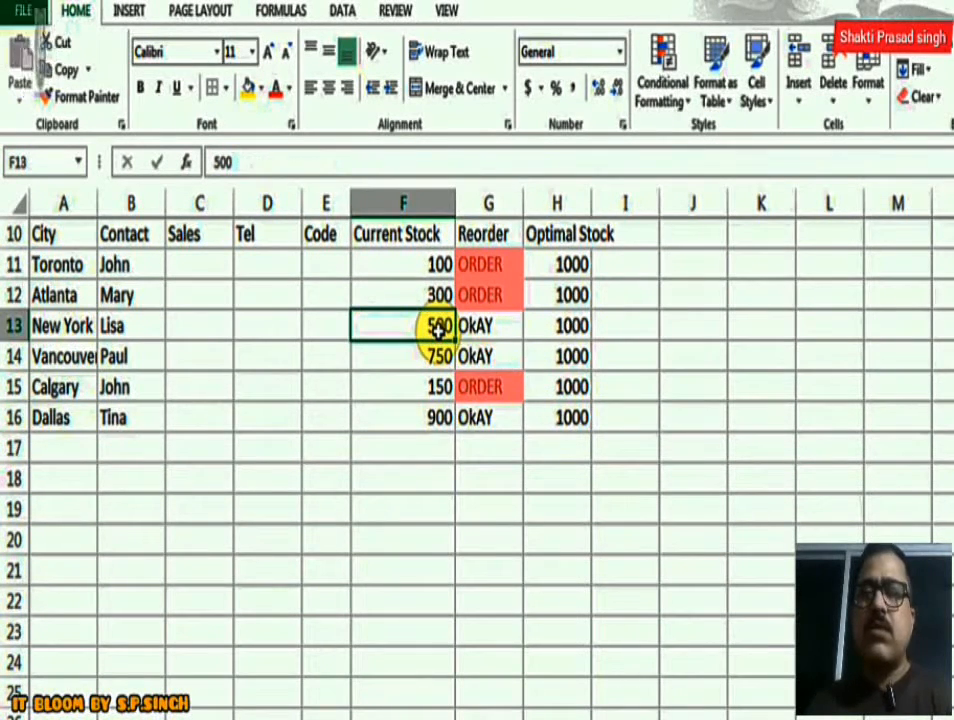
type("400")
key("Return")
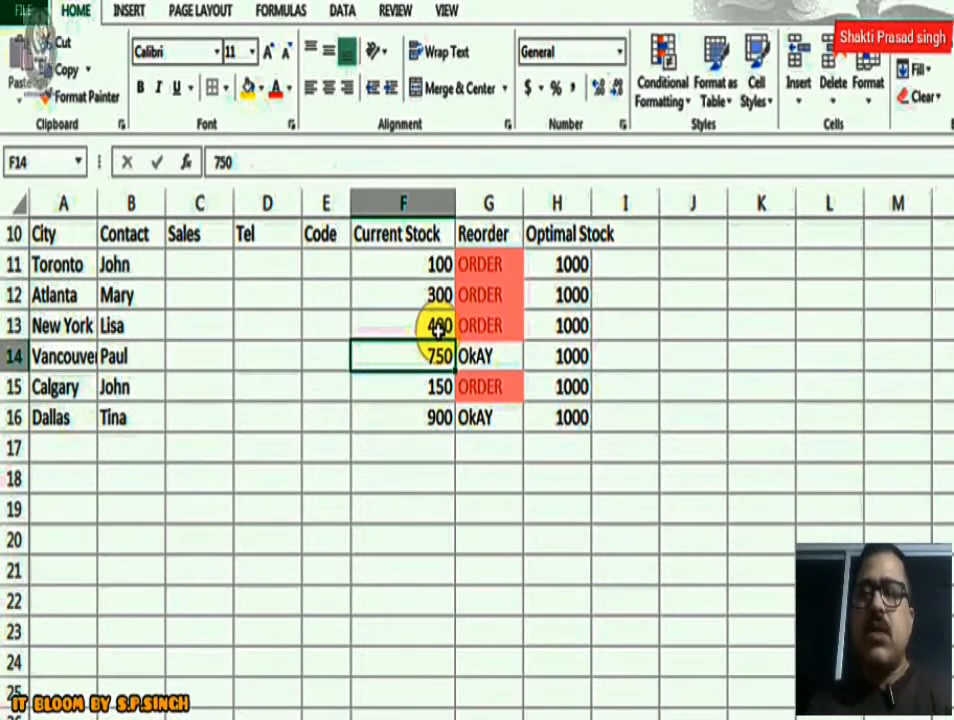
left_click(421, 262)
type("600")
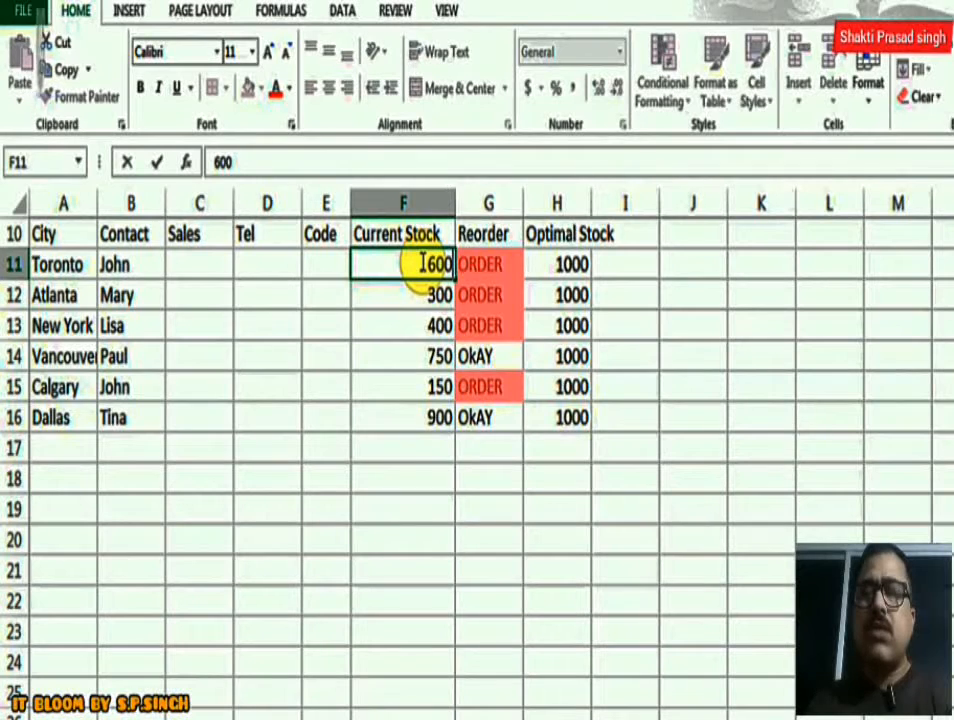
key("Return")
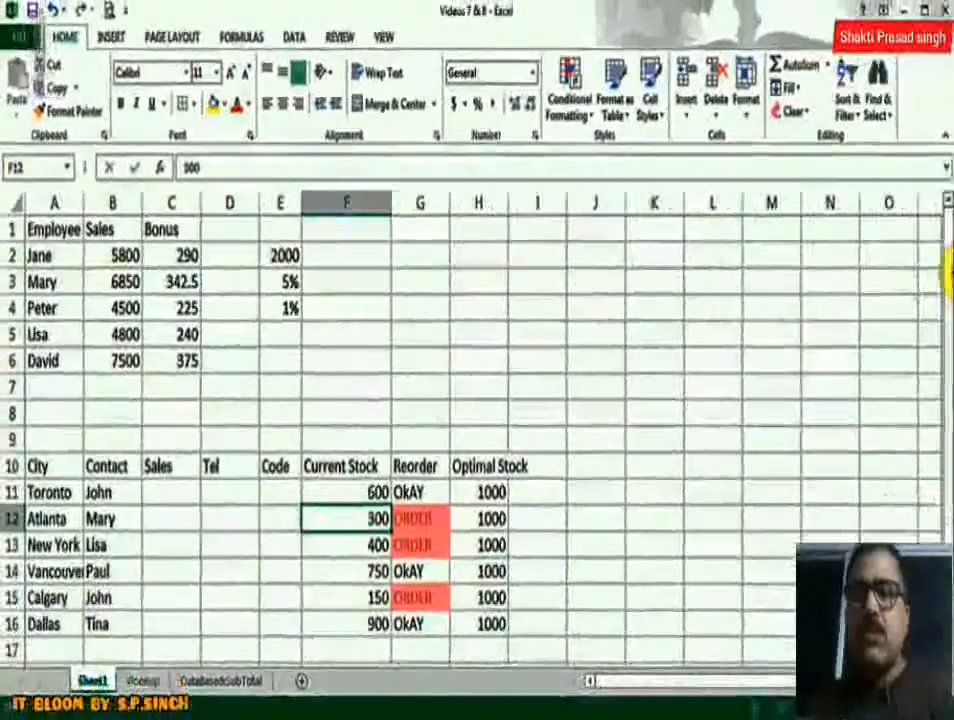
Step: Total the employee sales in B7 with a SUM formula over B2:B6
left_click(292, 358)
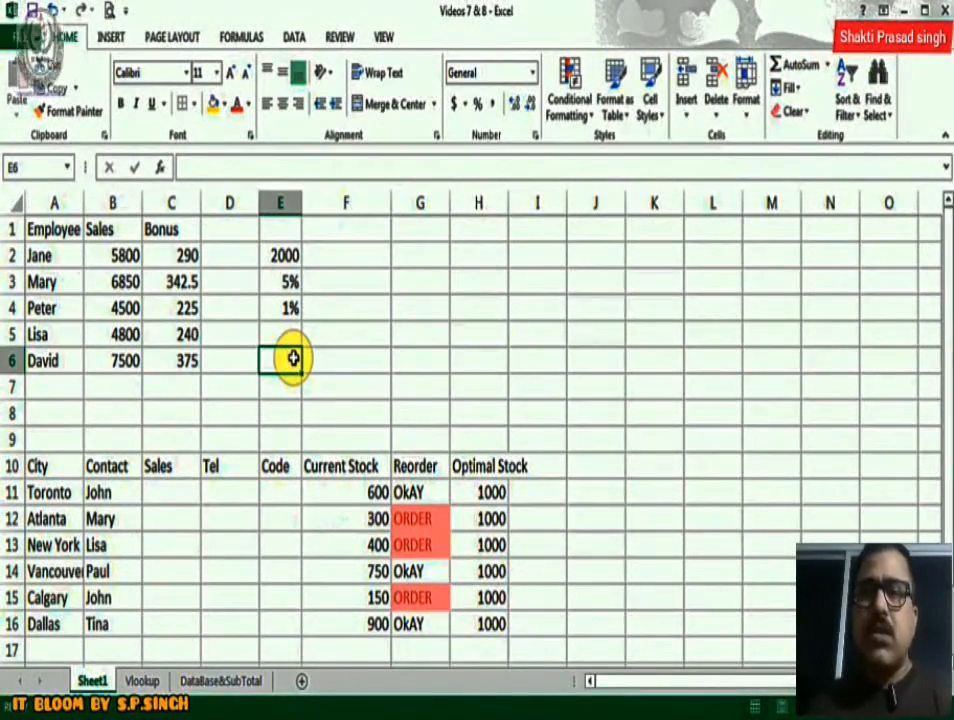
left_click(113, 387)
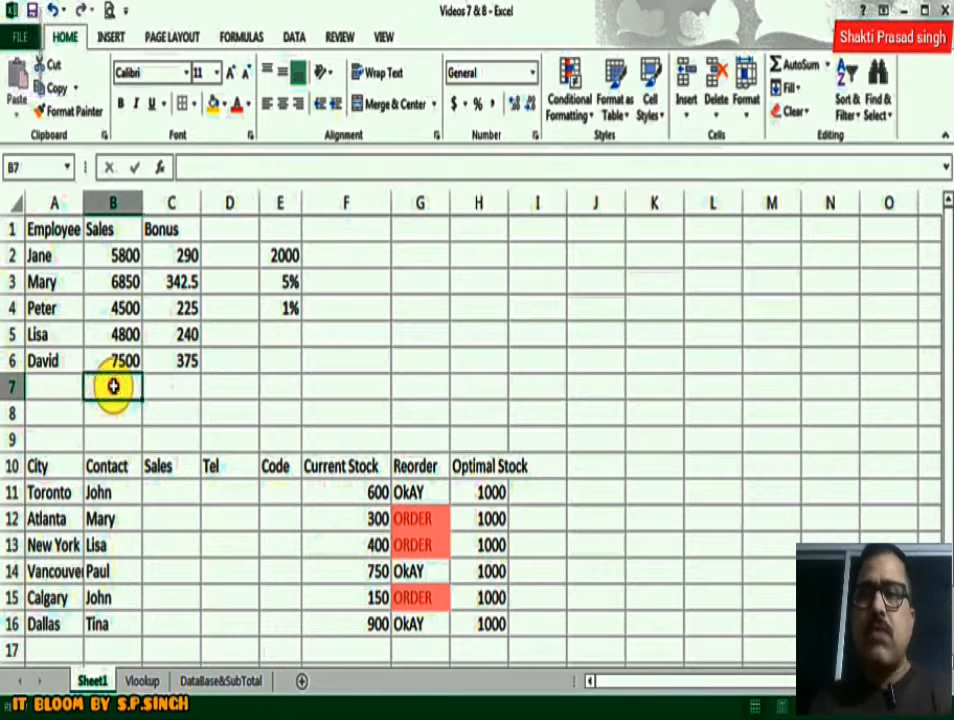
type("=sum(")
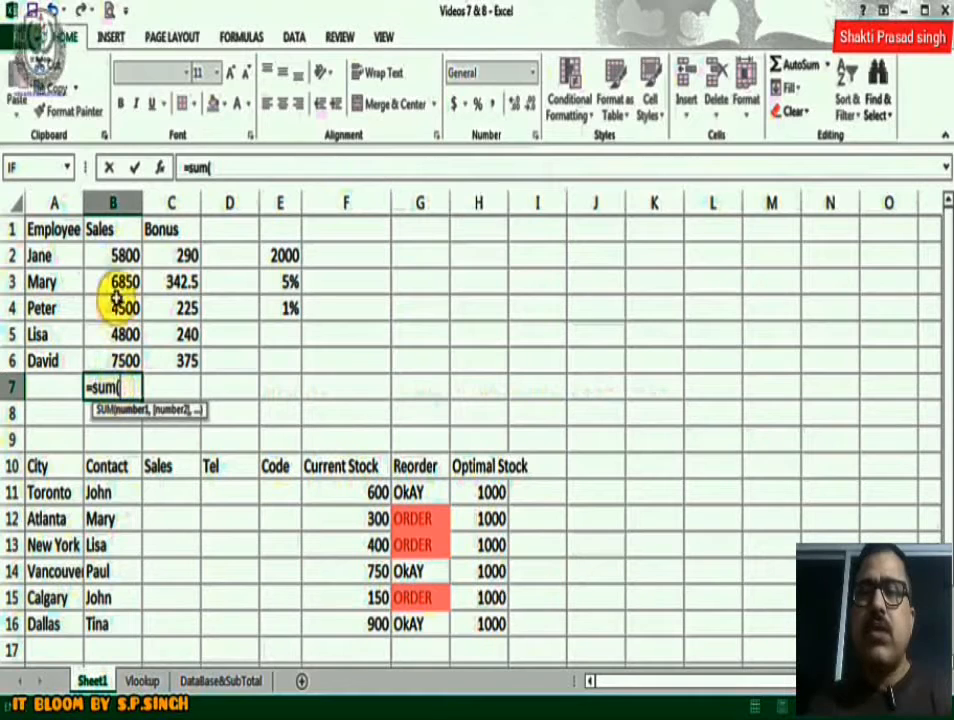
left_click_drag(117, 256, 116, 358)
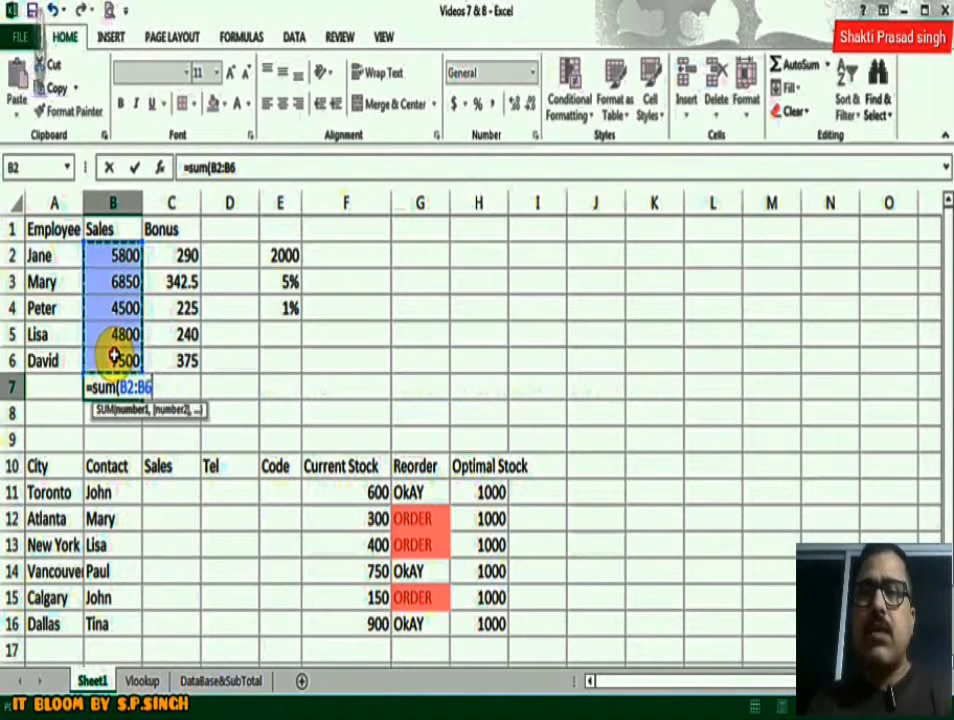
key("Return")
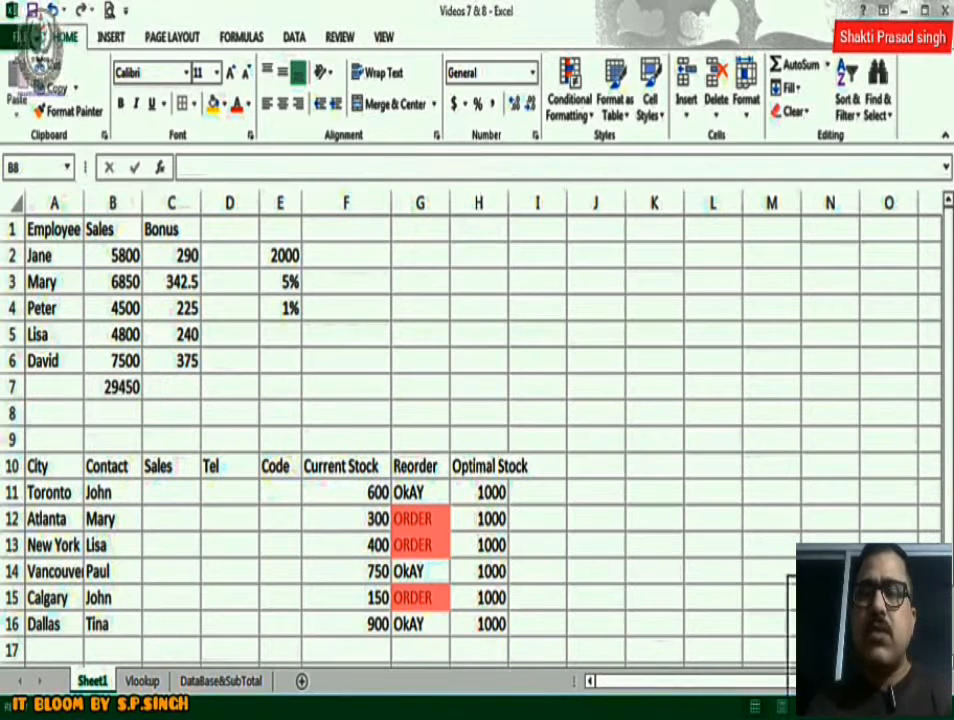
left_click(276, 362)
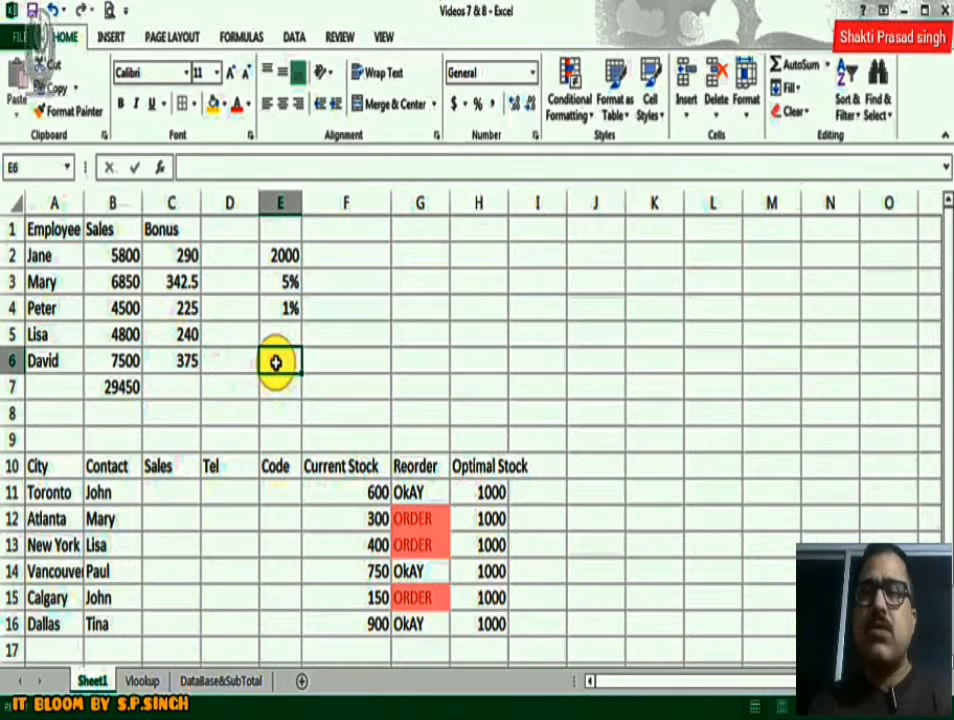
left_click(241, 40)
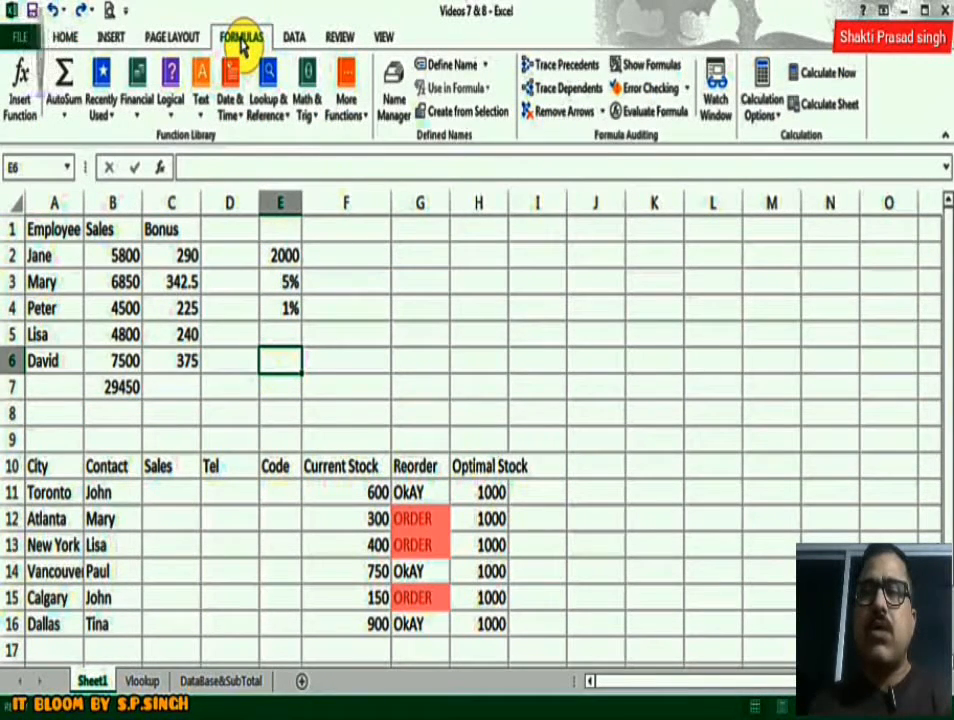
left_click(307, 115)
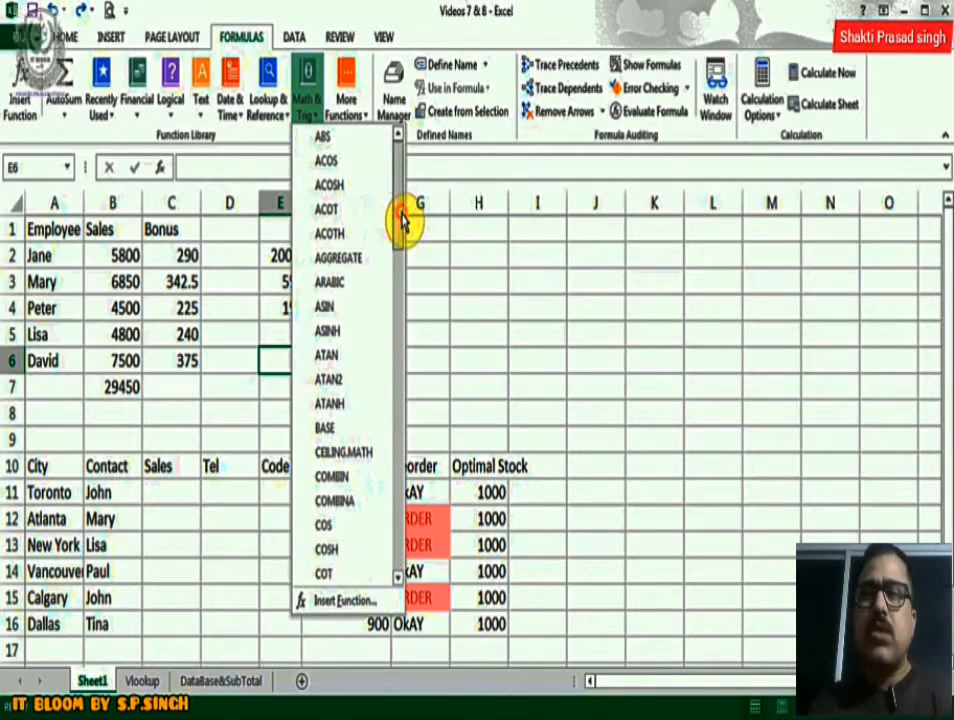
left_click_drag(402, 220, 407, 510)
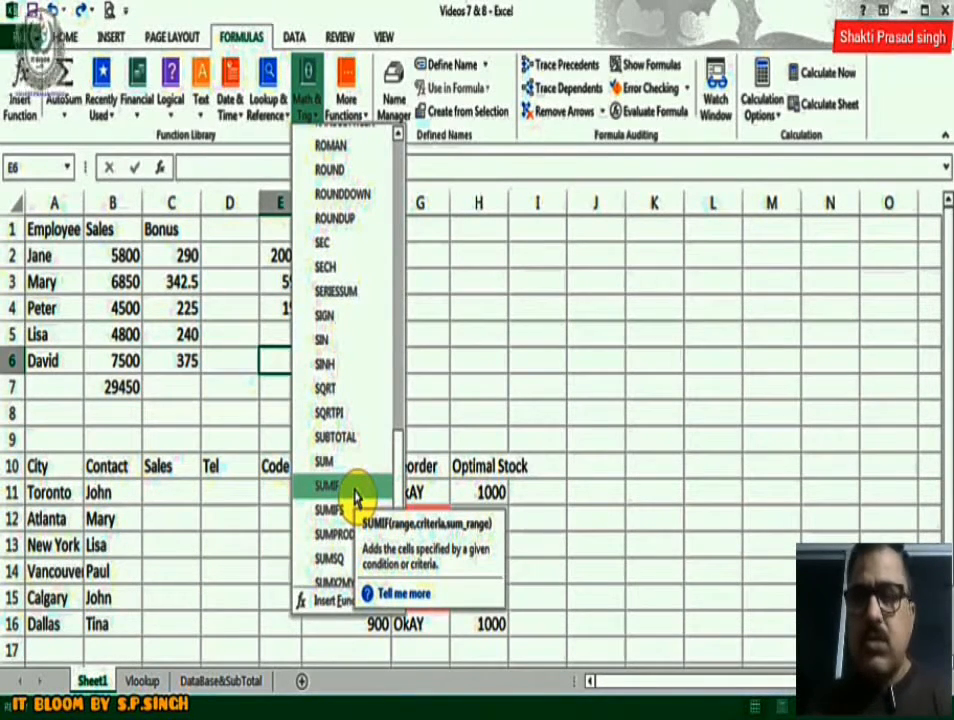
Step: Search the function library for "sumif" and start a SUMIF function in cell E6
left_click(280, 364)
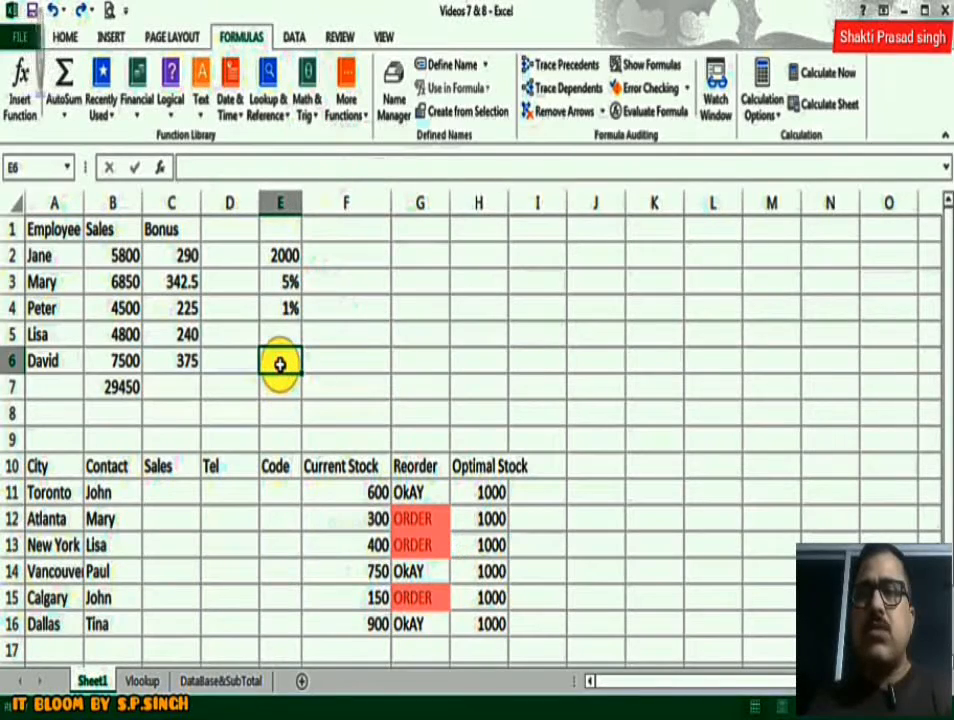
left_click(159, 167)
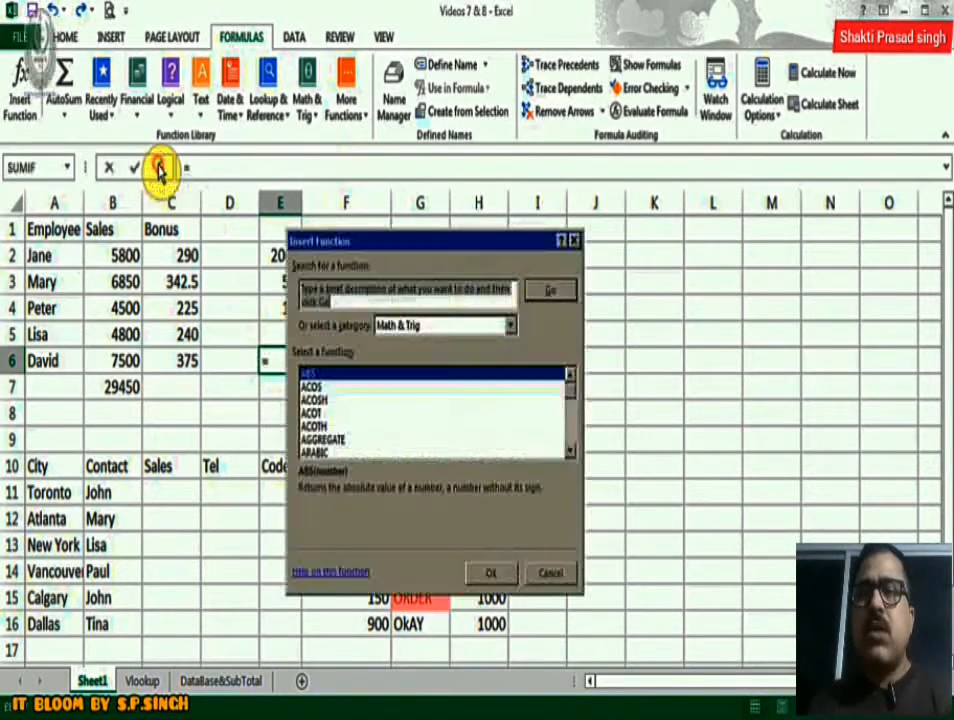
type("sumif")
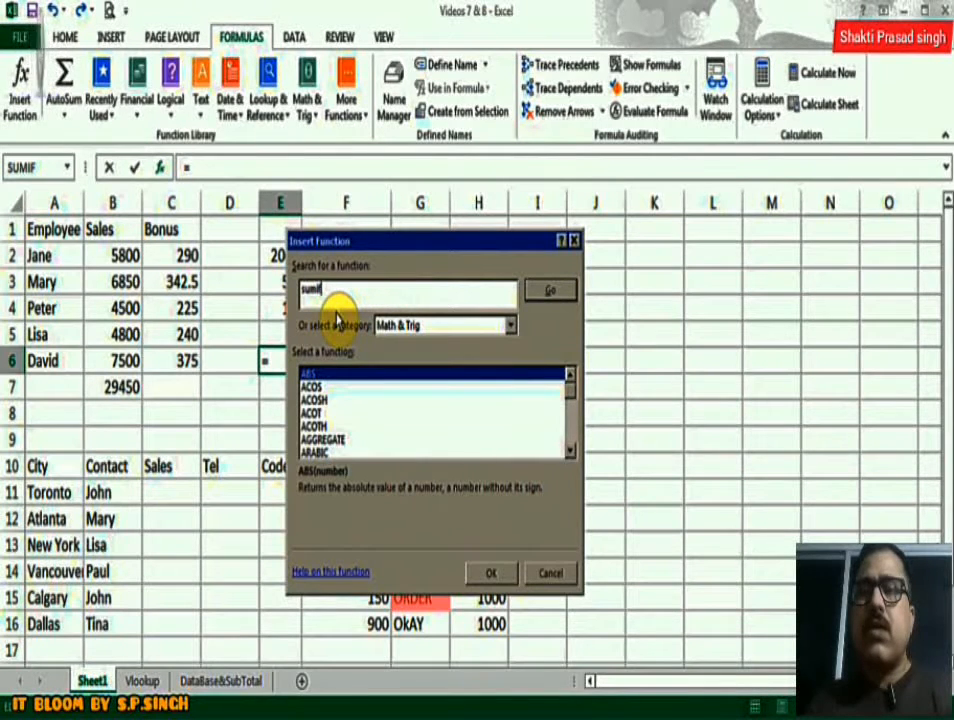
left_click(537, 291)
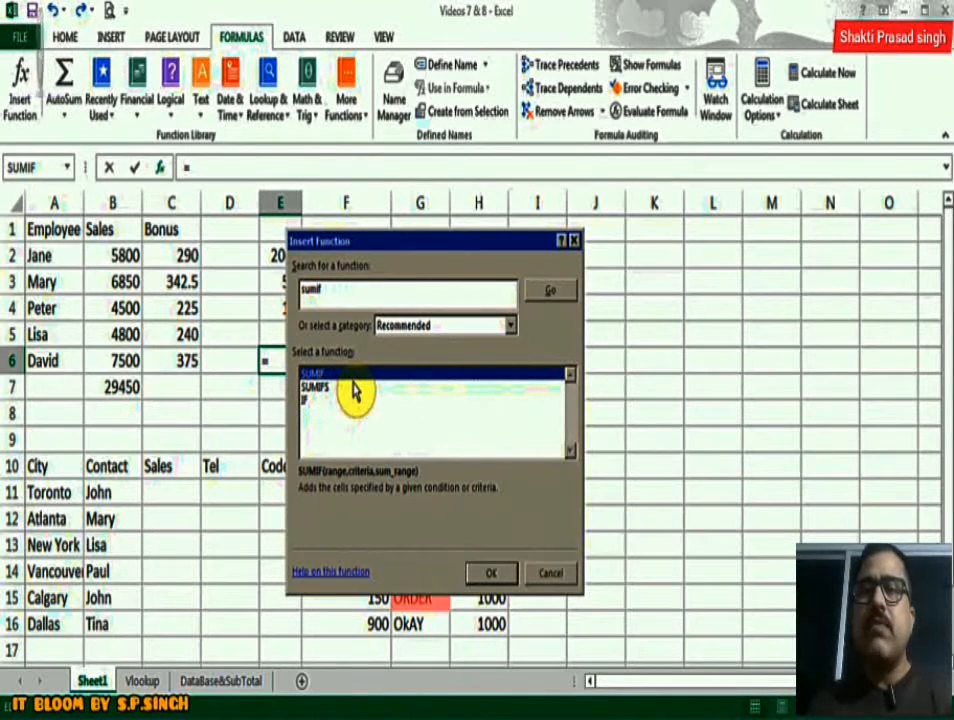
left_click(488, 574)
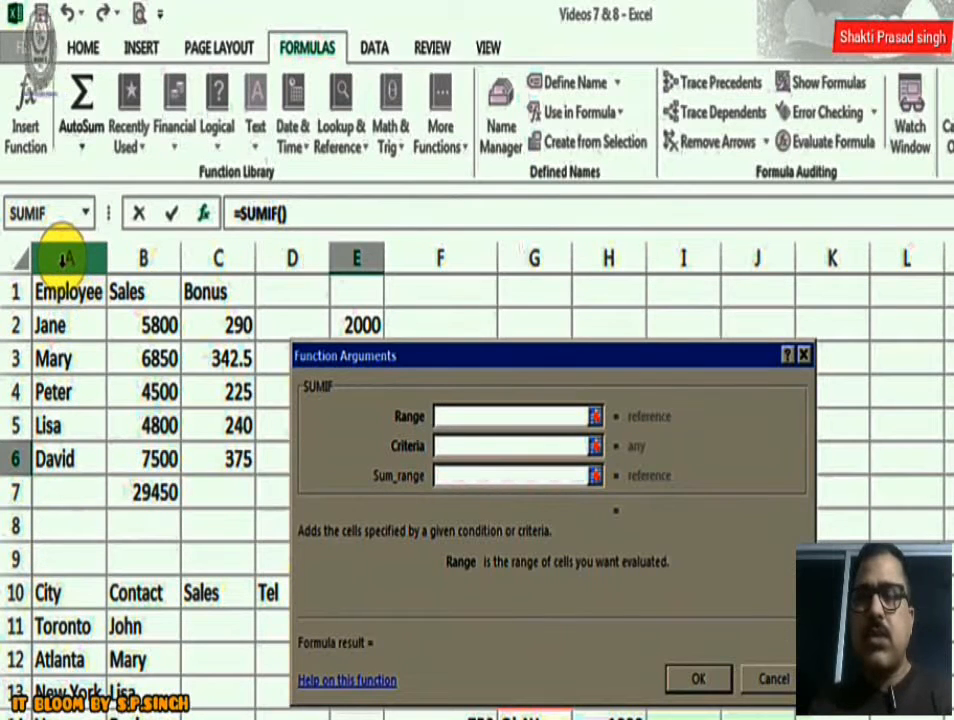
left_click_drag(60, 298, 64, 468)
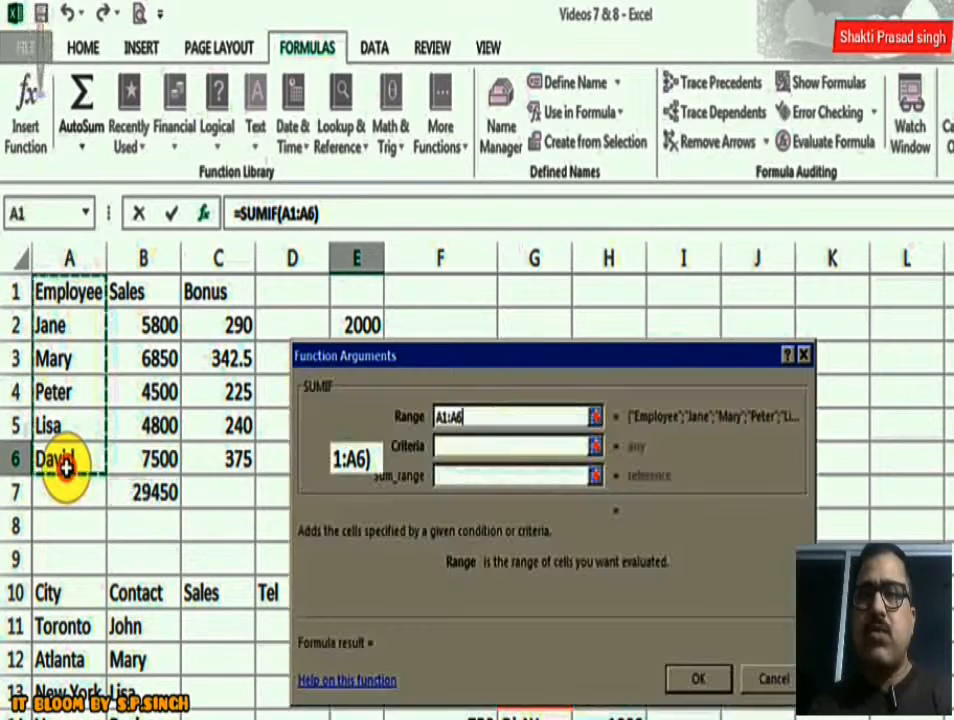
key("BackSpace")
key("BackSpace")
key("BackSpace")
key("BackSpace")
key("BackSpace")
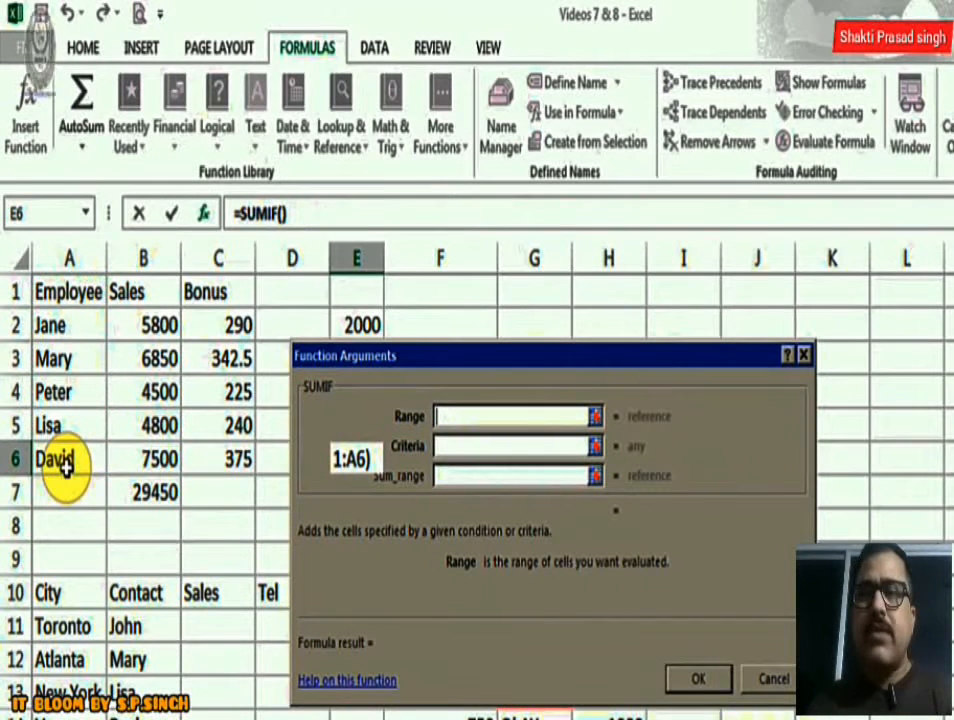
Step: Complete the SUMIF in E6 with range A:A, the employee name from A4 as criteria, and sum range B:B
left_click(69, 258)
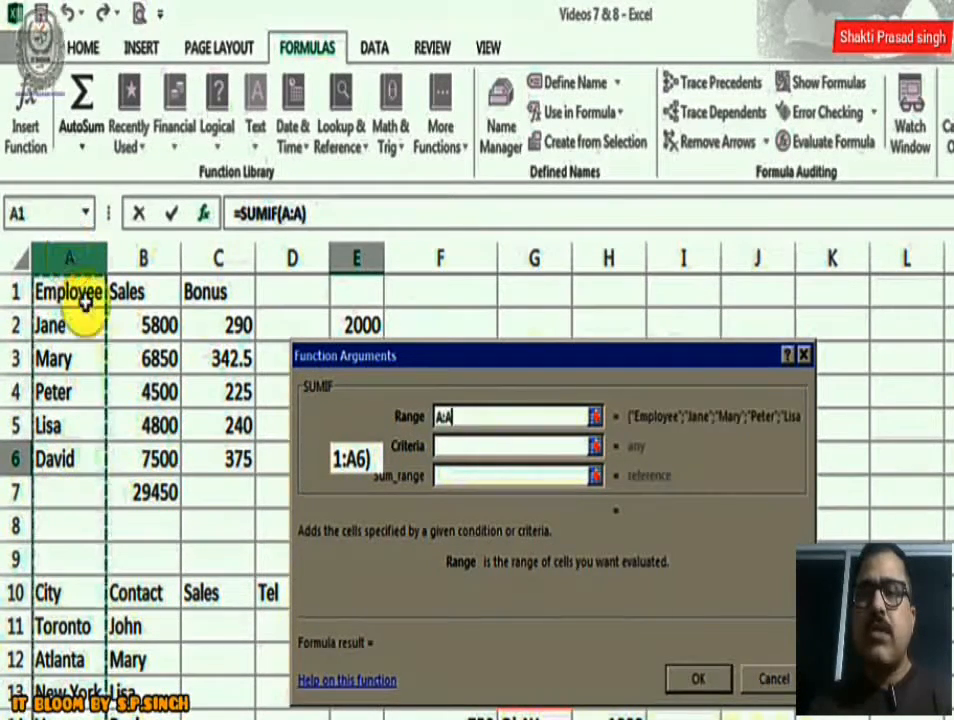
left_click(457, 447)
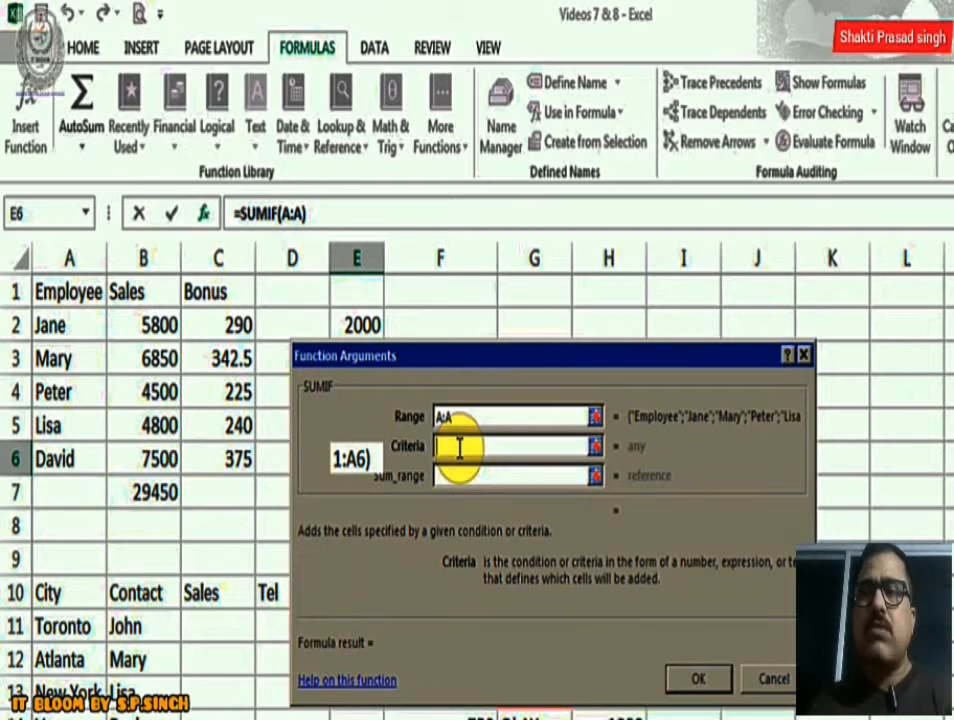
type("Peter")
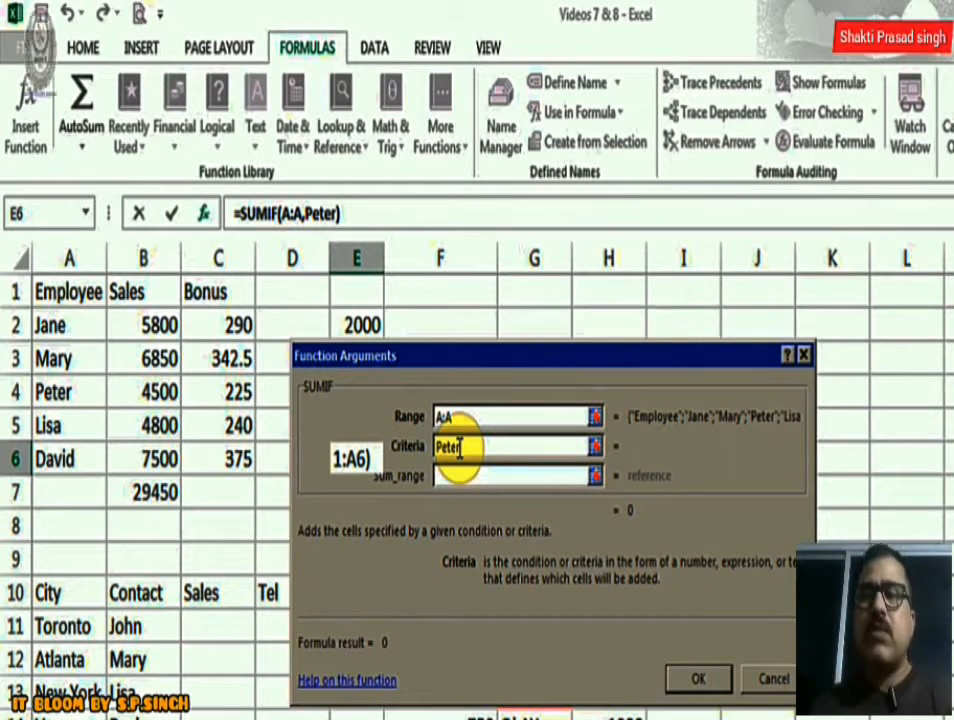
left_click(457, 475)
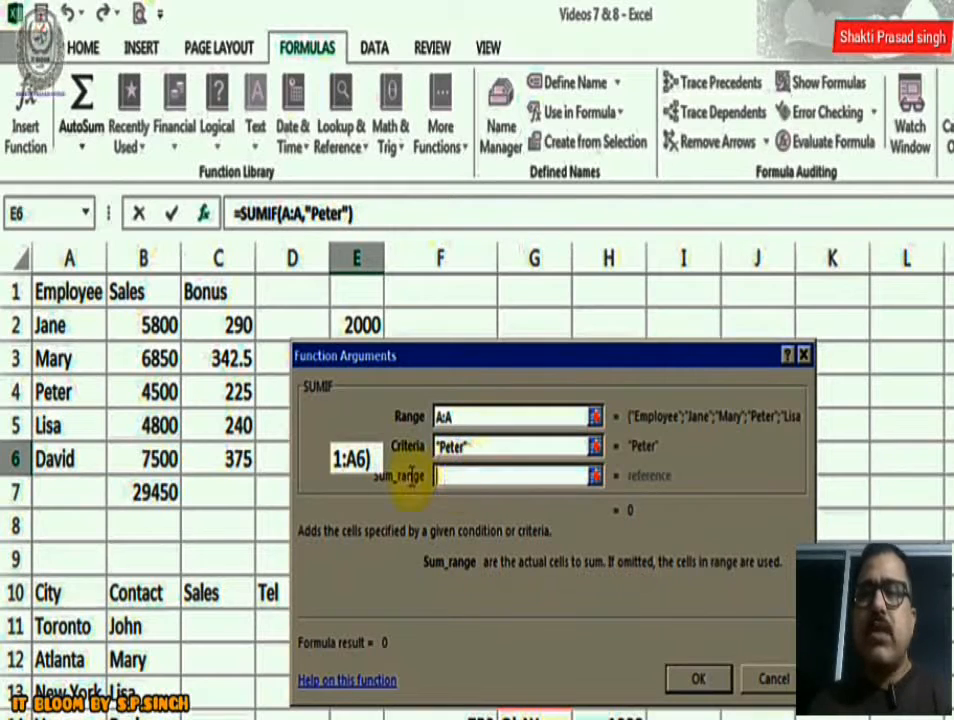
left_click(143, 259)
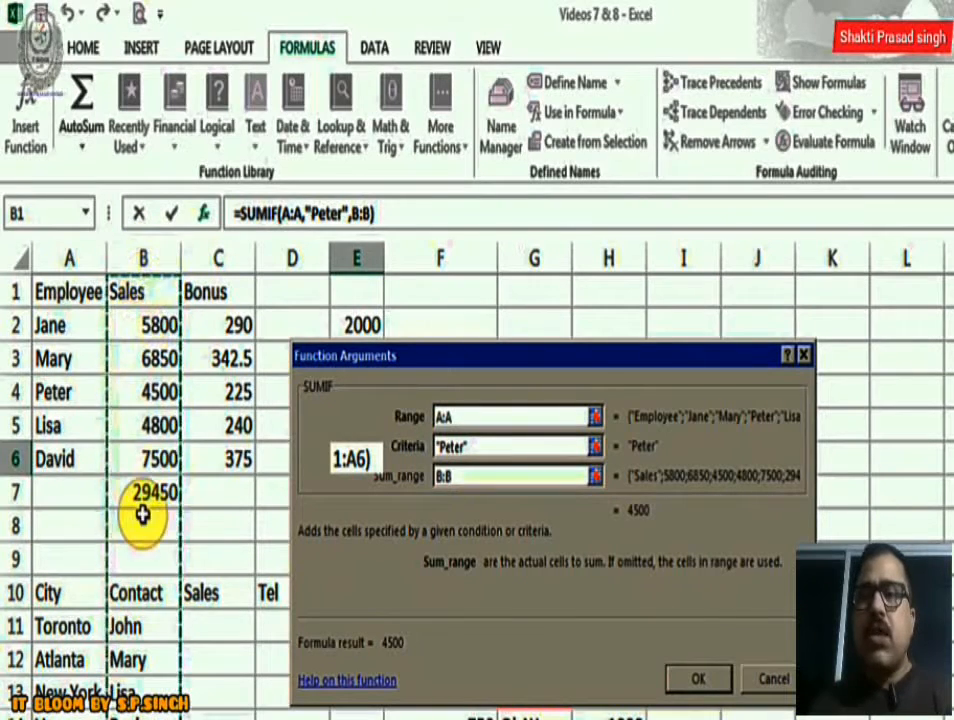
left_click(700, 680)
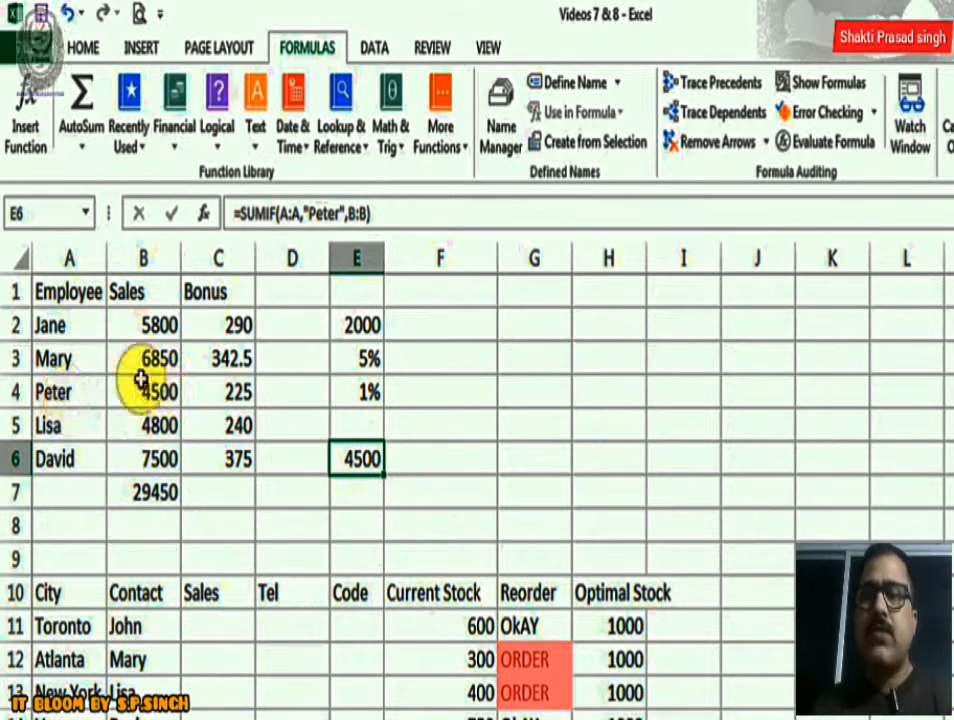
Step: Change the employee name in A3 to the same name as in A4
left_click(66, 362)
type("Peter")
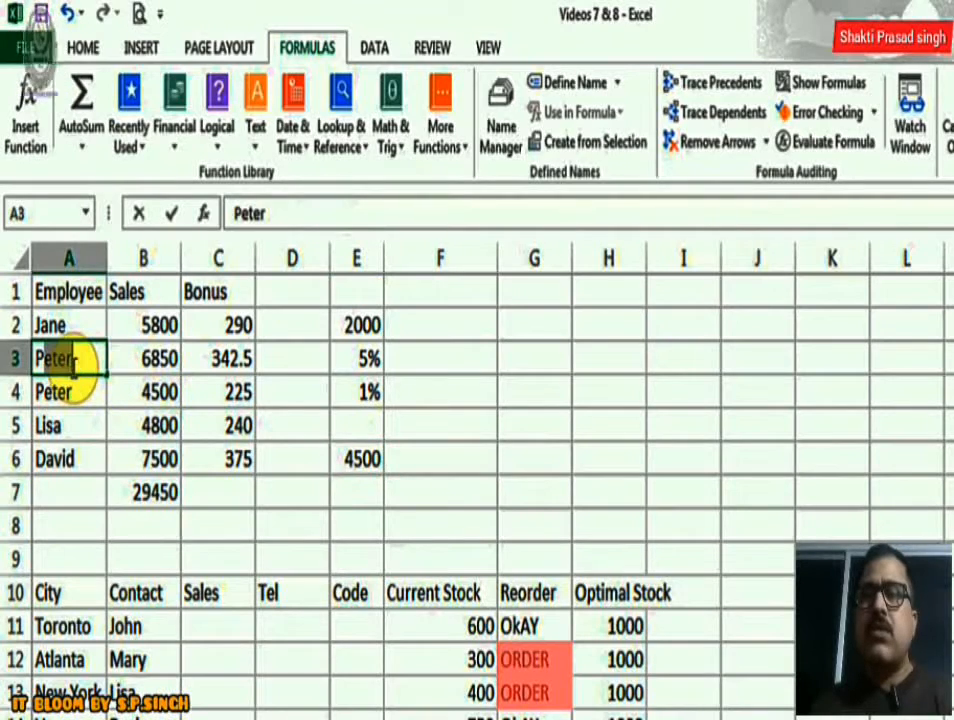
key("Return")
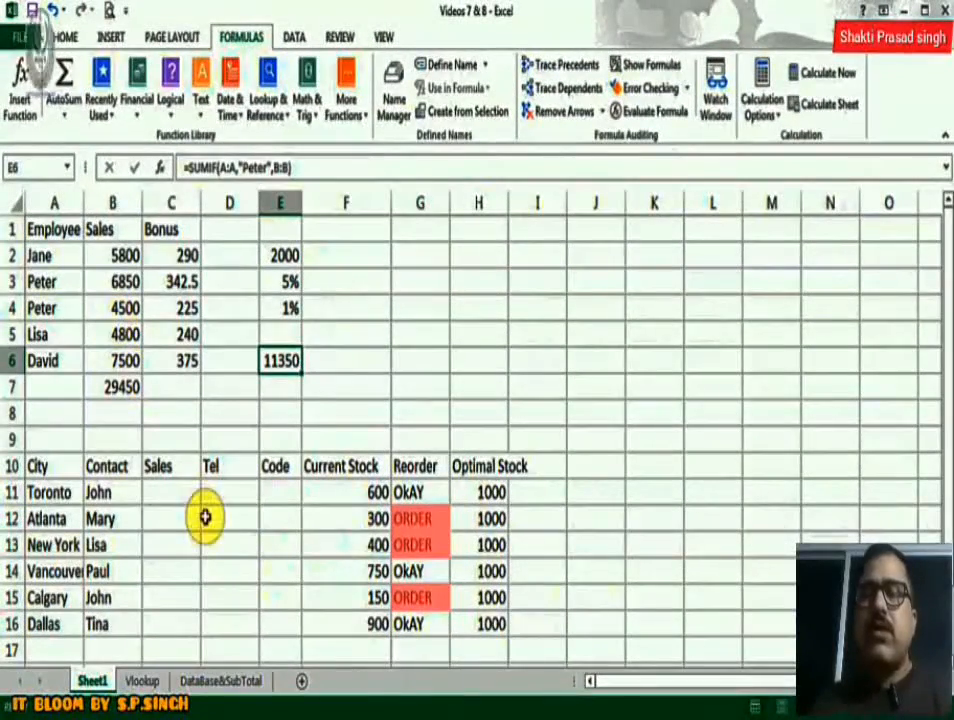
Step: Start a SUMIFS function in cell G6 of the DataBase&SubTotal sheet
left_click(228, 682)
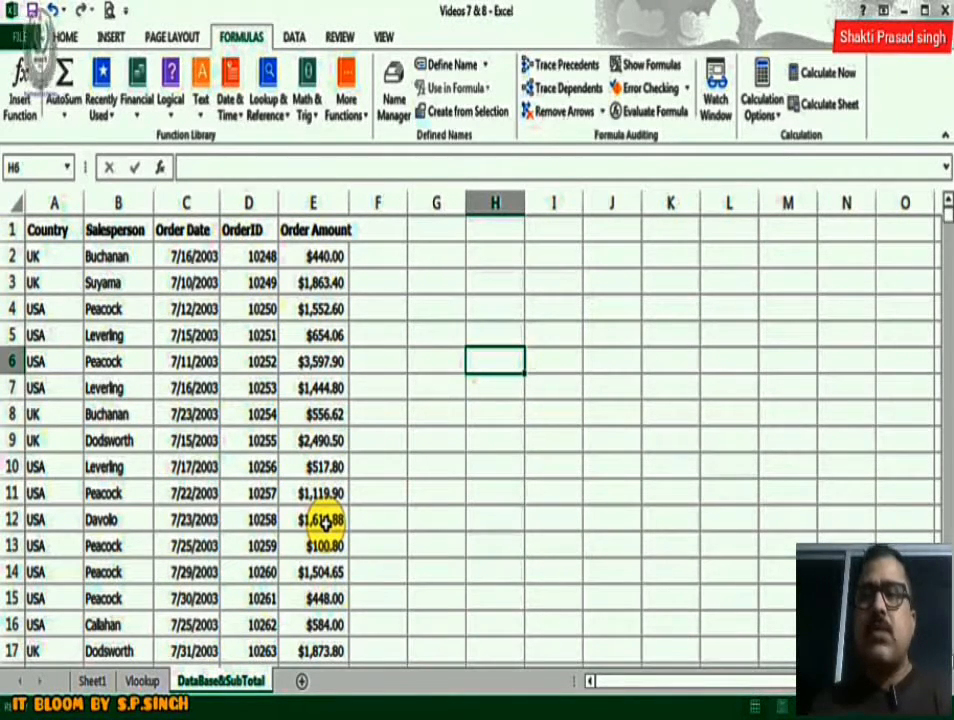
left_click(431, 365)
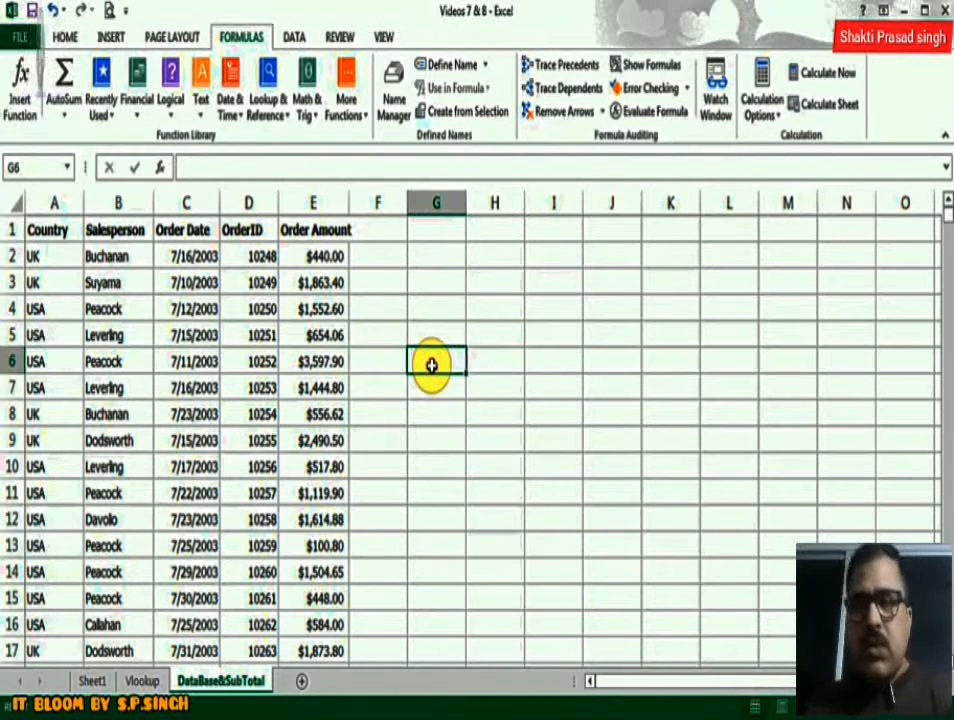
left_click(306, 118)
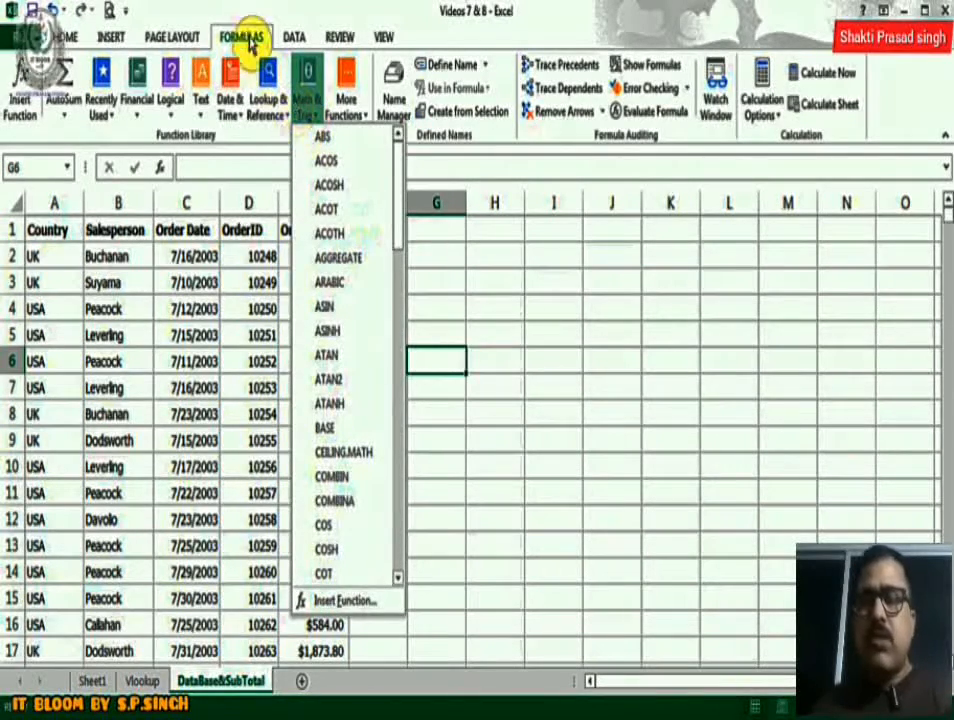
left_click_drag(398, 198, 405, 494)
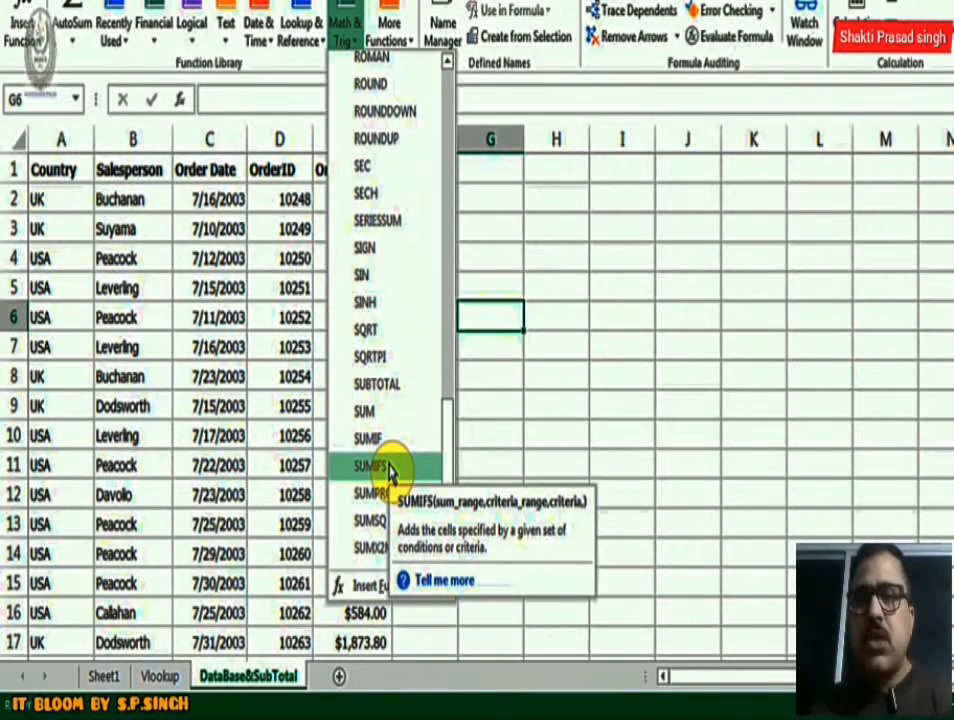
left_click(388, 468)
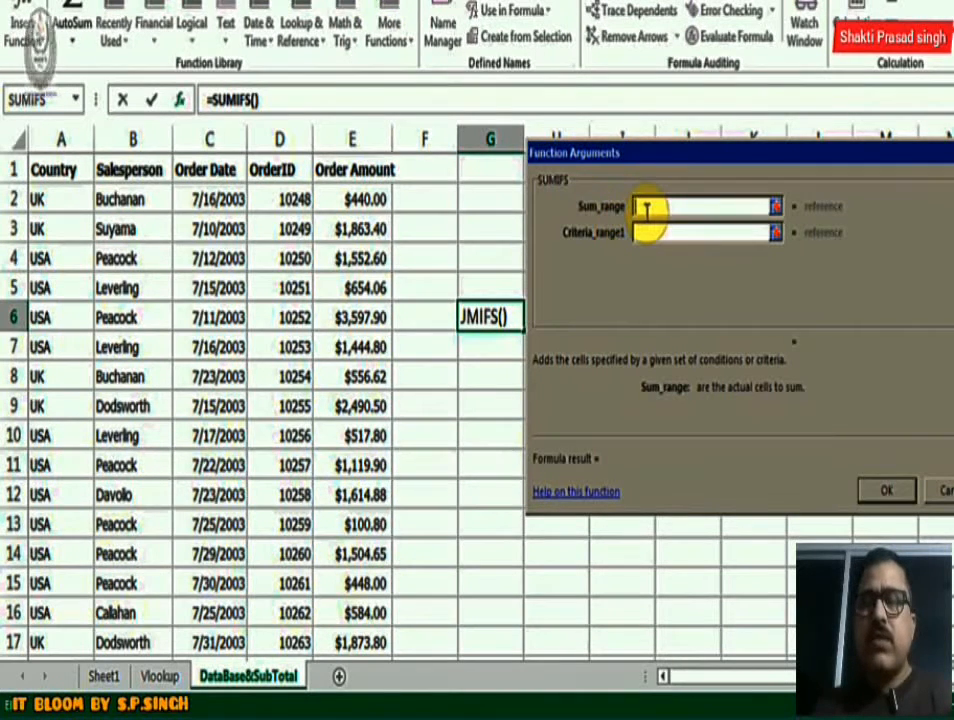
Step: Set the SUMIFS sum range to E:E and the first condition to country column A:A with criteria USA
left_click(355, 147)
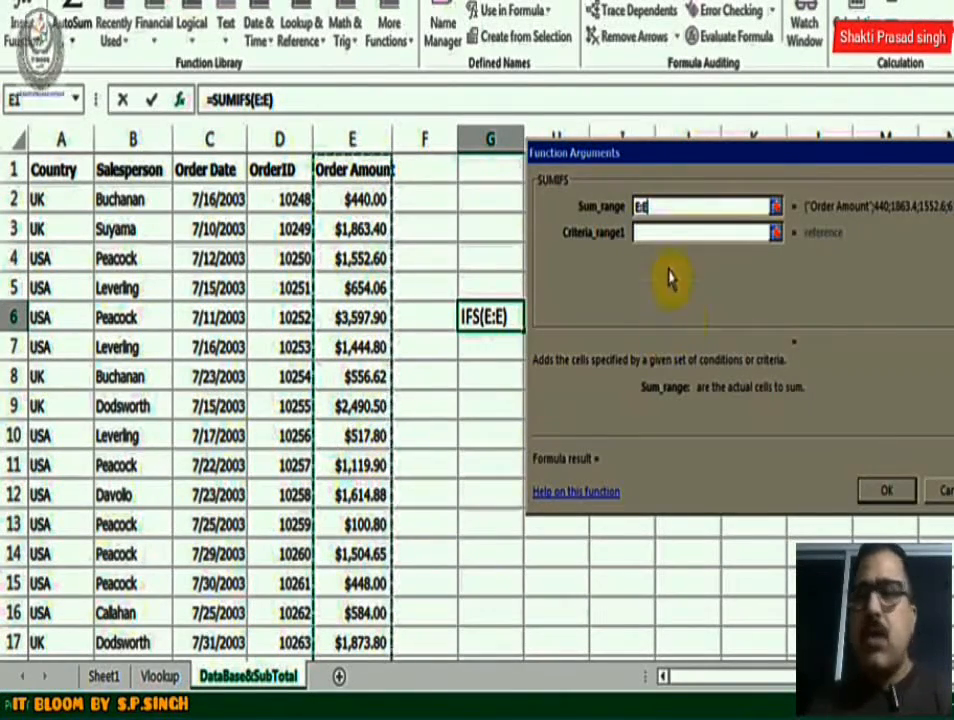
left_click(649, 235)
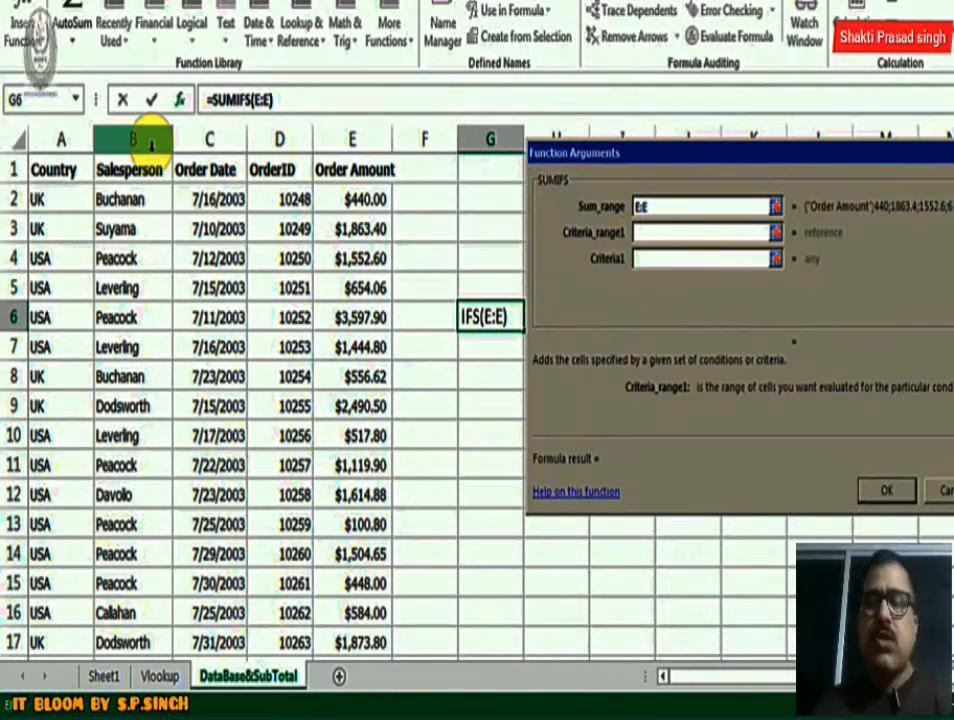
left_click(62, 140)
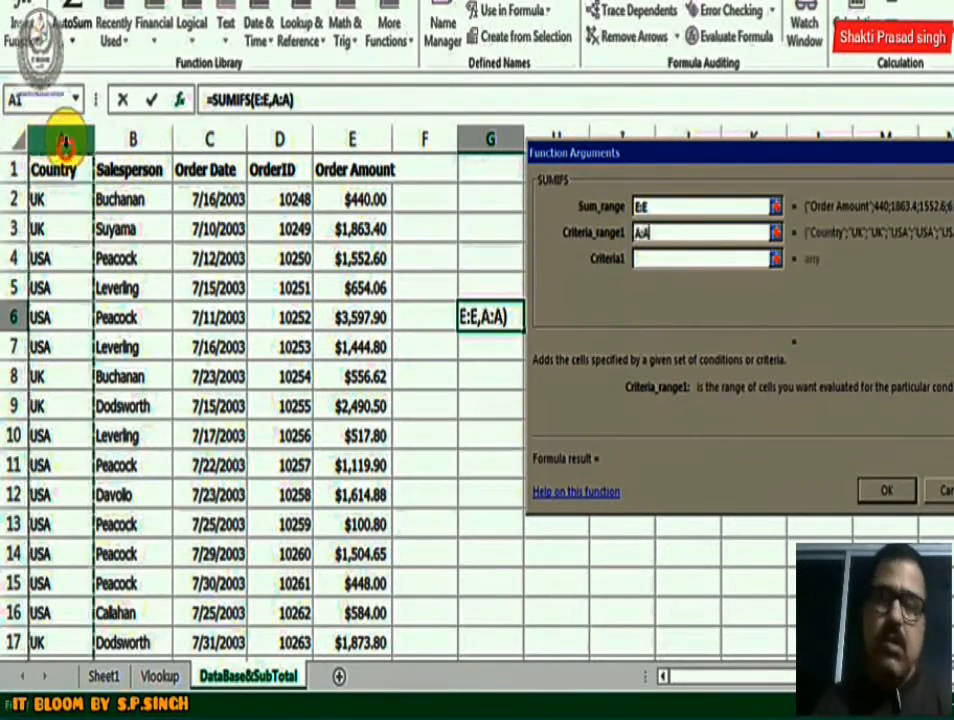
left_click(666, 262)
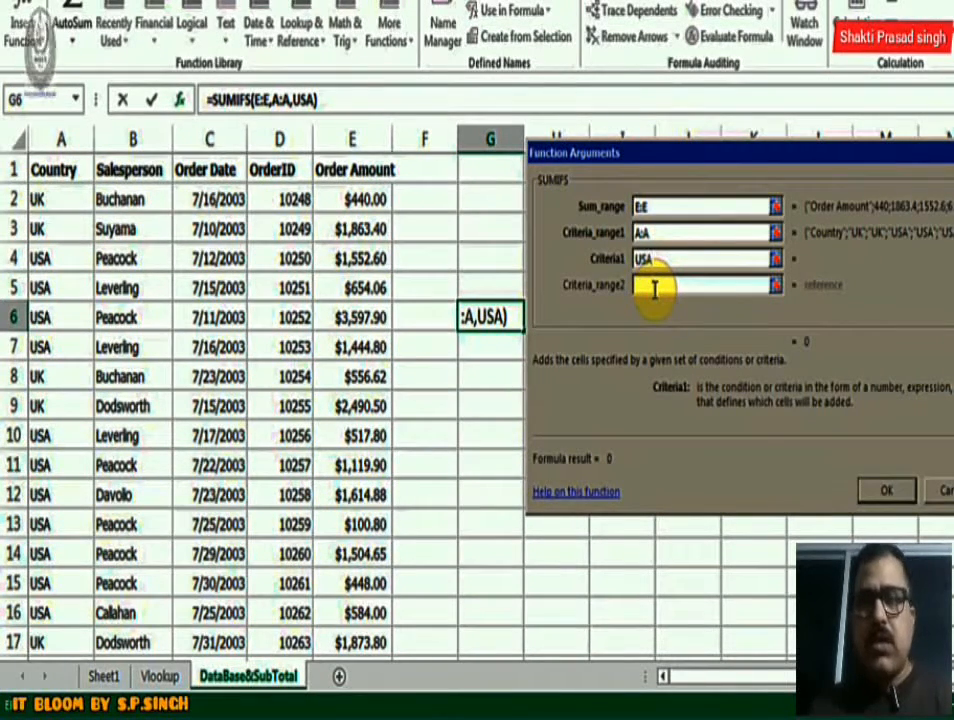
Step: Add a second SUMIFS condition on salesperson column B:B matching the surname in B4, and enter the formula
left_click(654, 289)
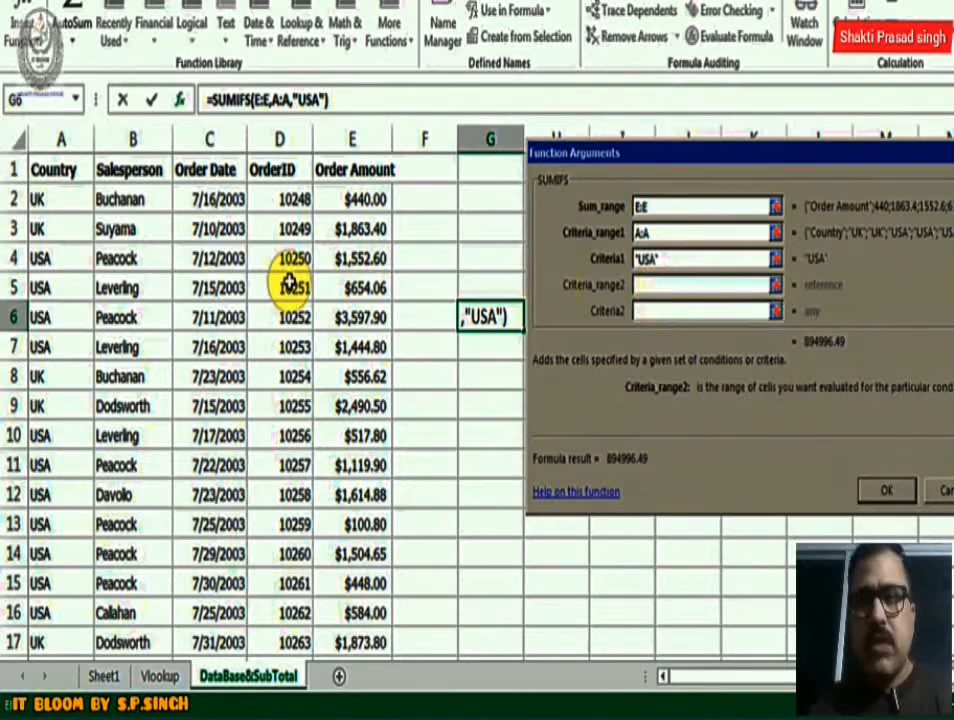
left_click(138, 139)
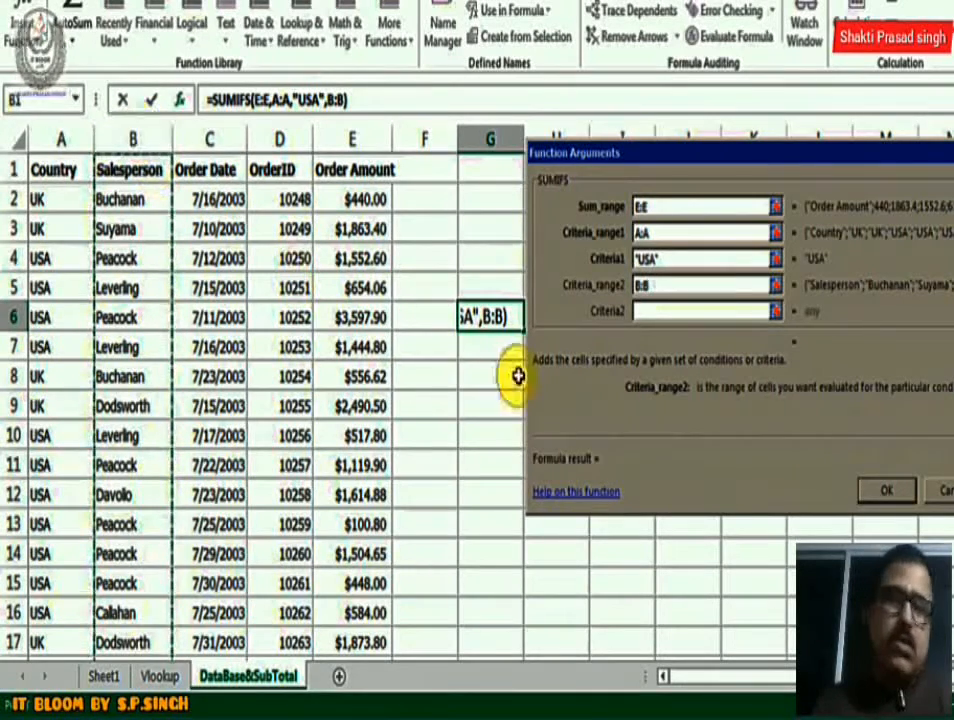
left_click(650, 311)
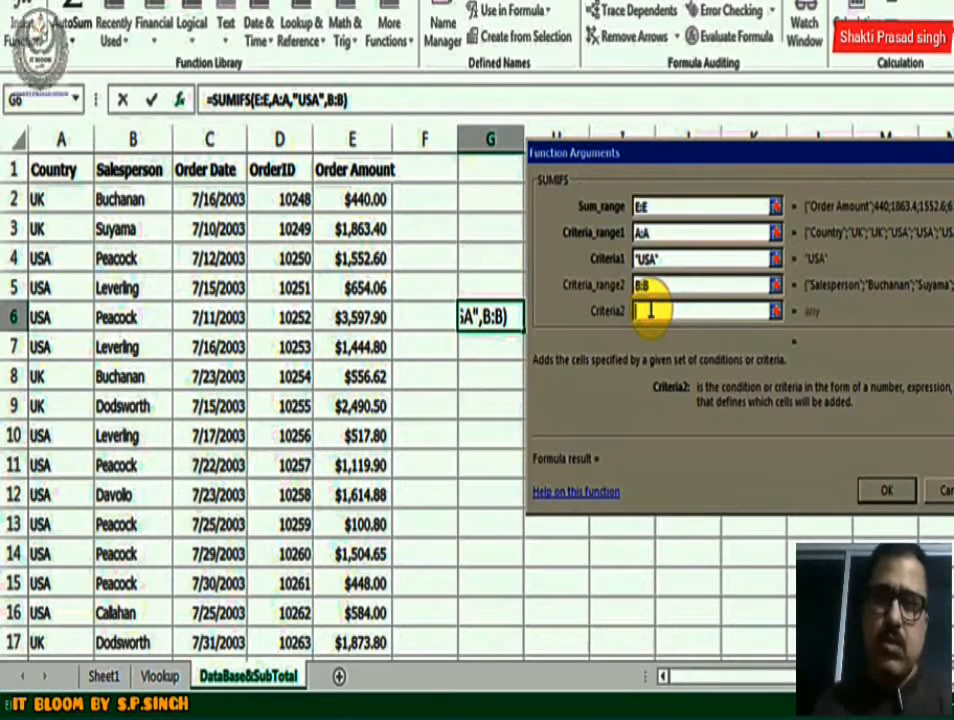
type("Peacock")
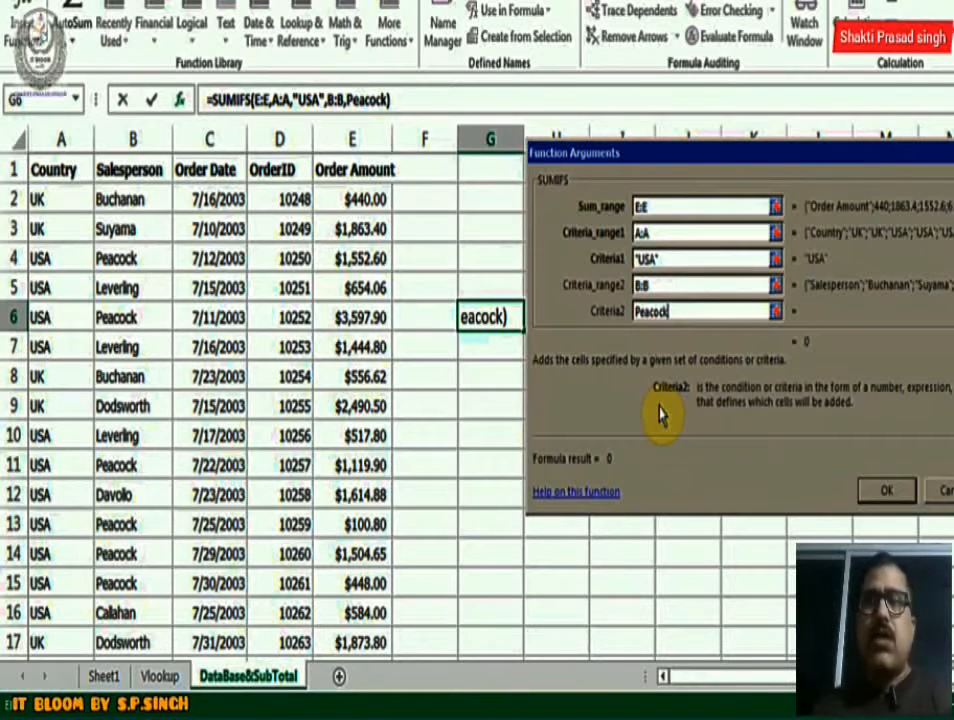
left_click(885, 494)
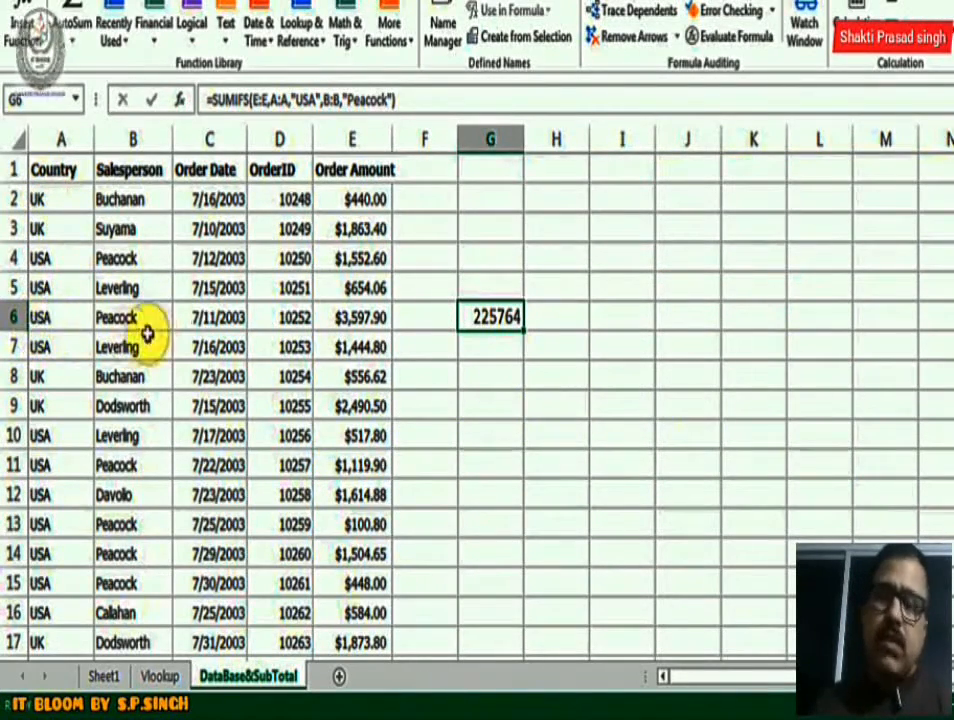
left_click(354, 317)
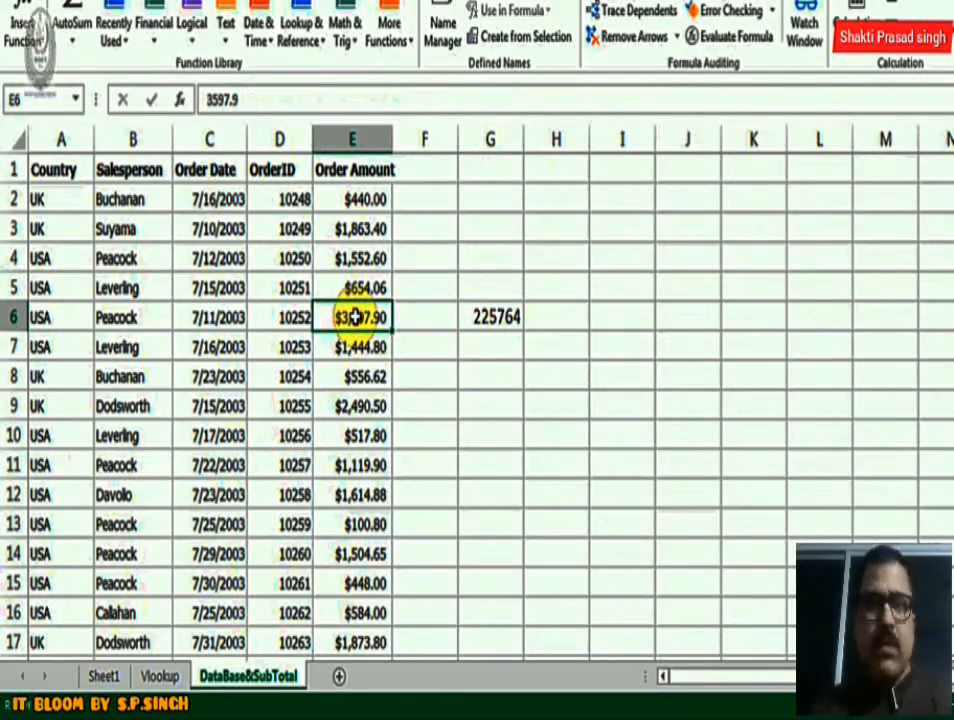
left_click(357, 465)
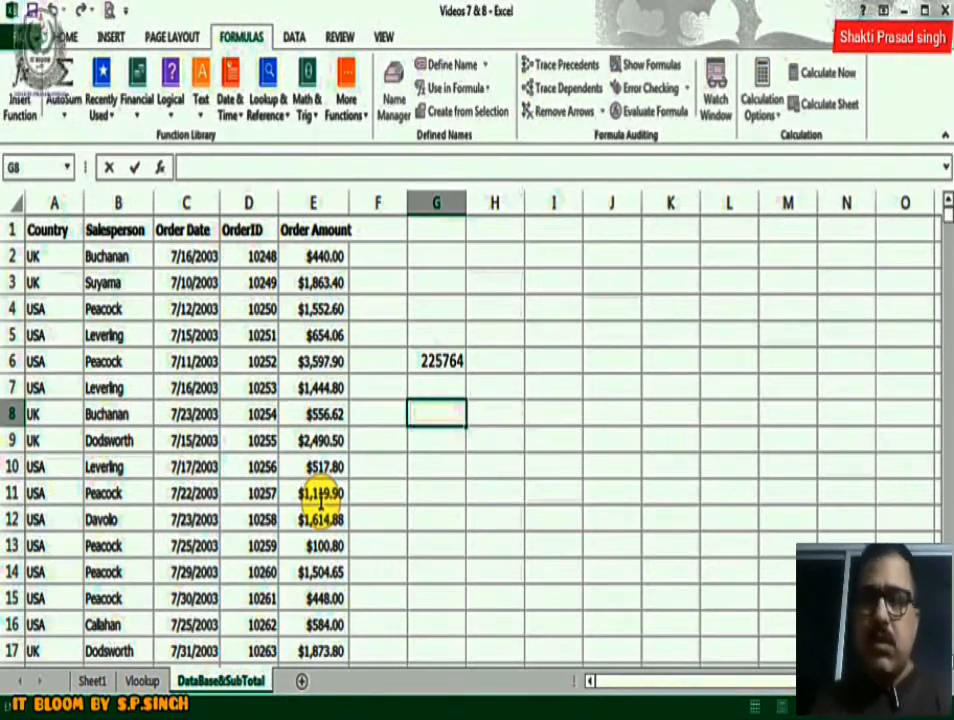
Step: Enter a COUNT formula in cell G9 that counts the numeric cells in D2:E5
left_click(424, 447)
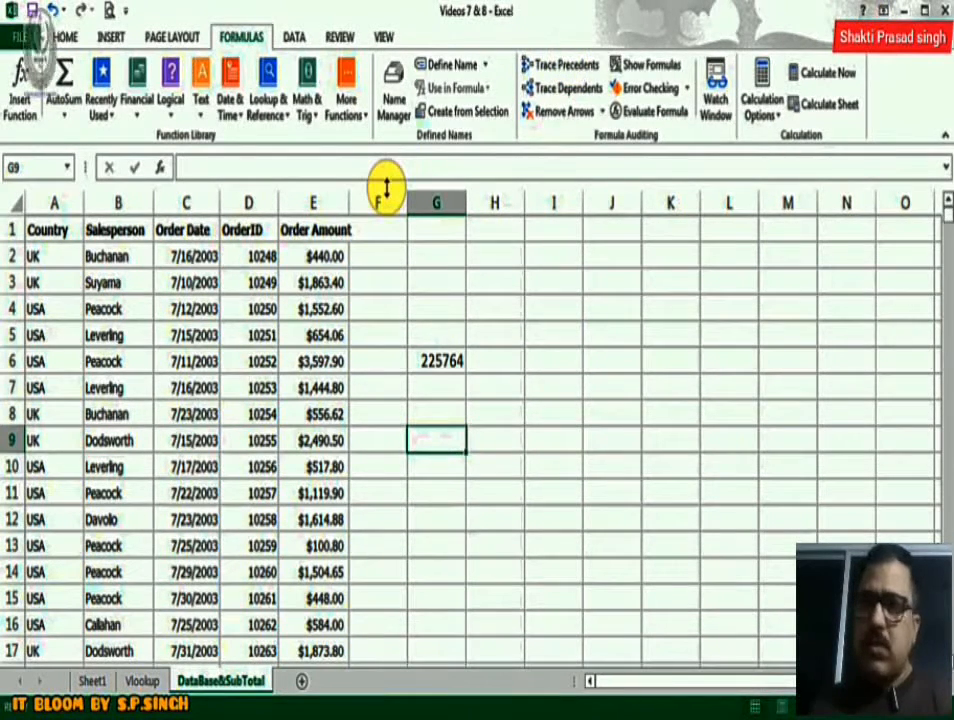
left_click(352, 112)
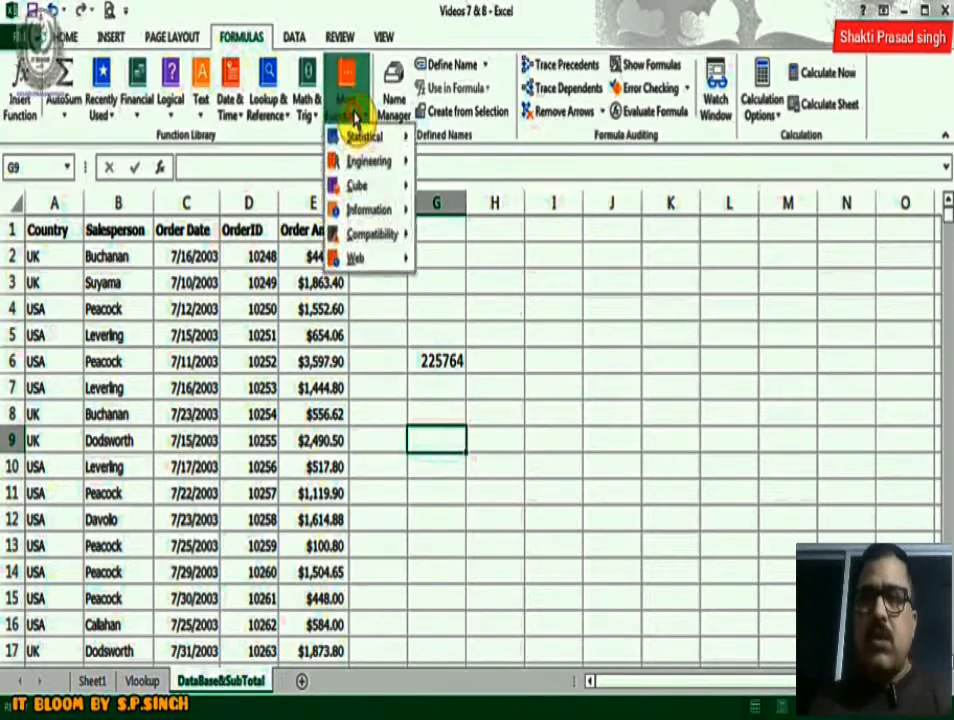
mouse_move(362, 136)
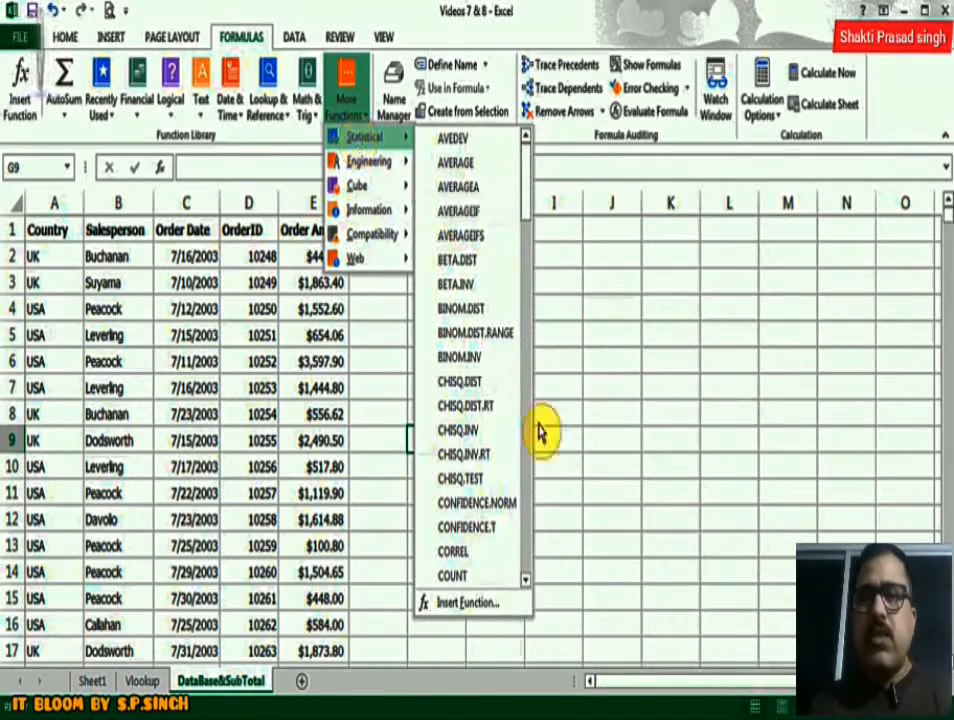
scroll(526, 575, "down", 3)
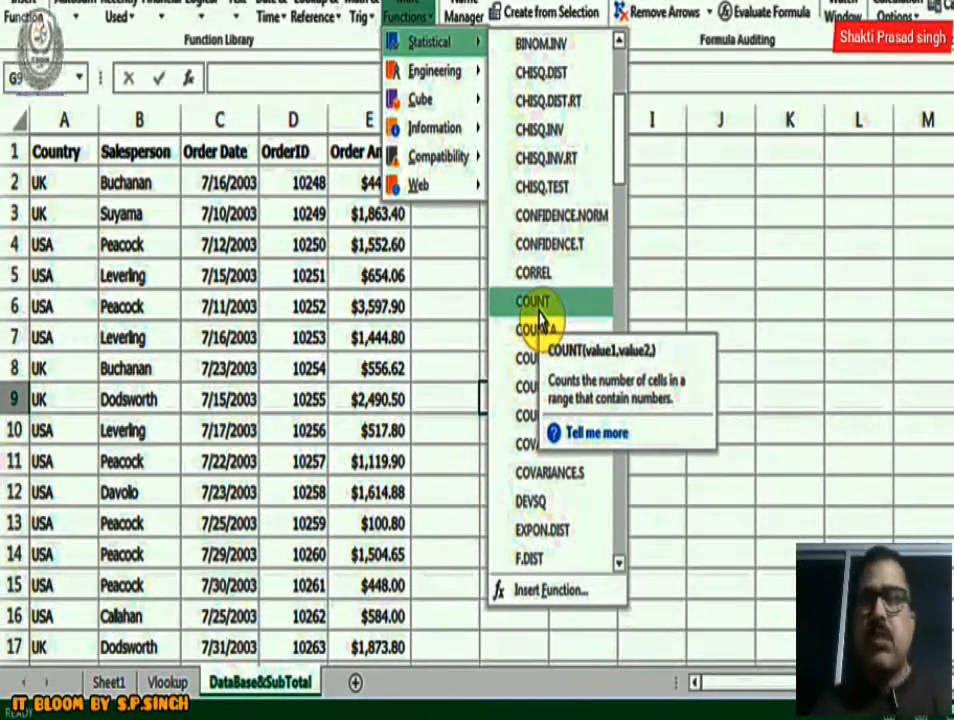
left_click(538, 310)
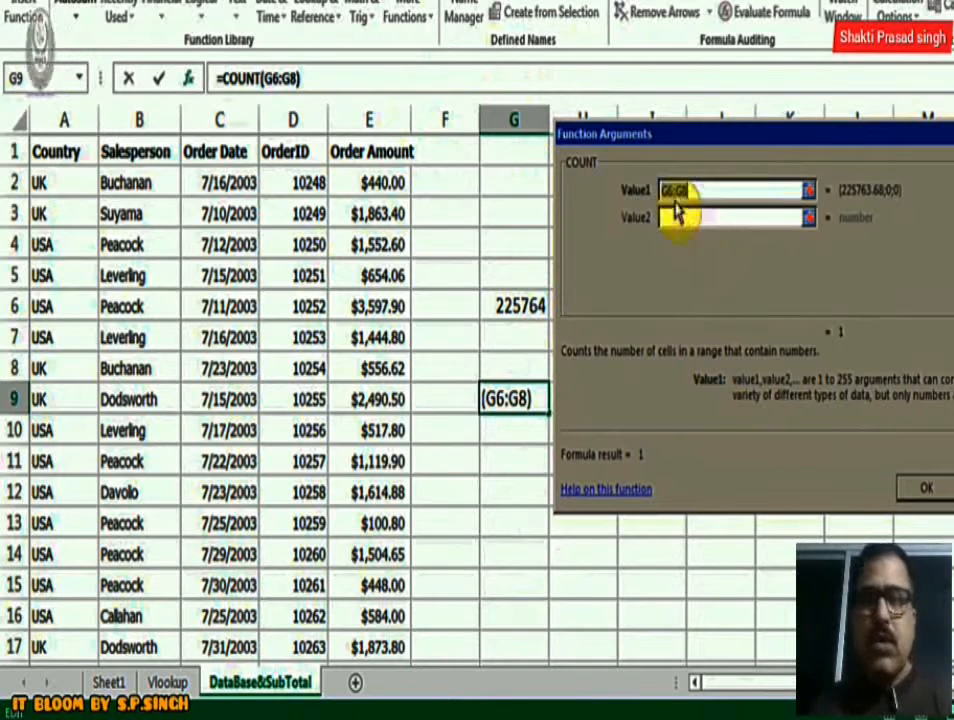
key("BackSpace")
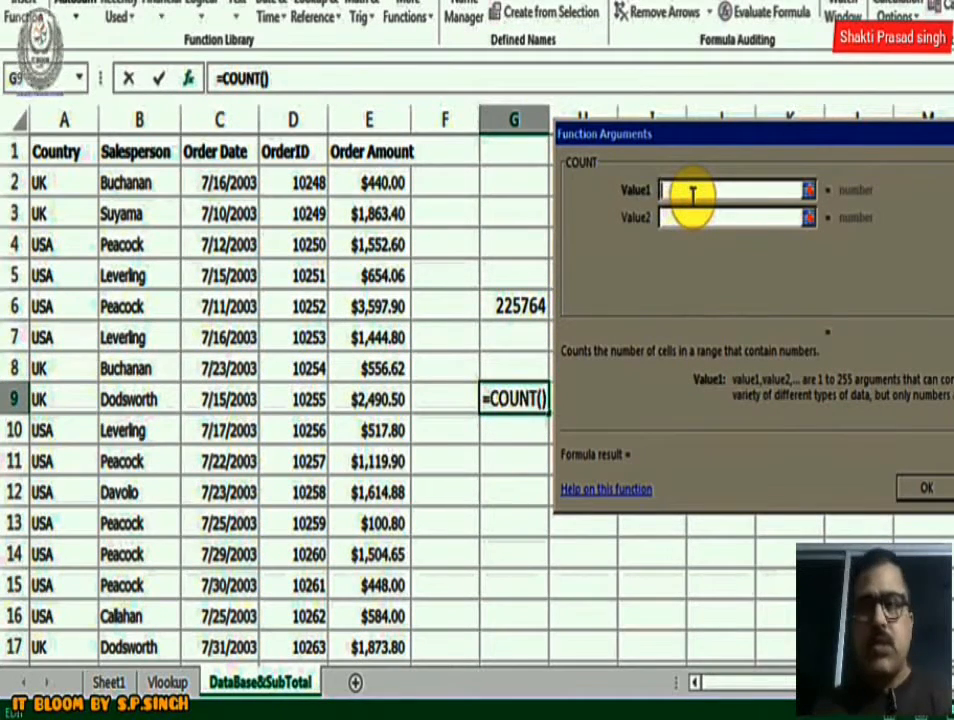
left_click_drag(290, 181, 379, 273)
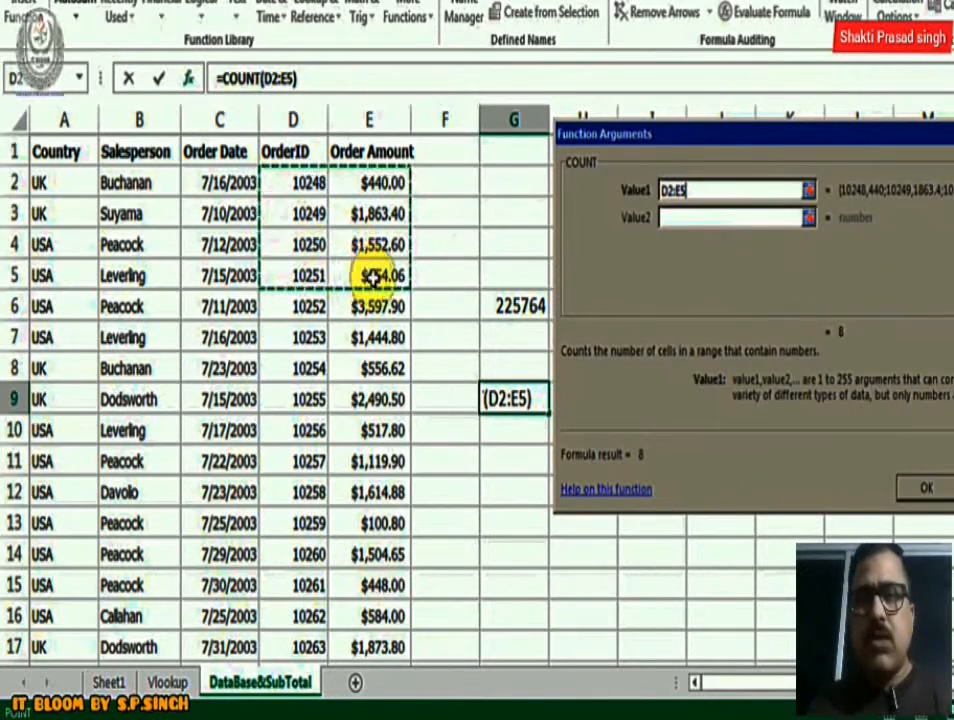
left_click(926, 490)
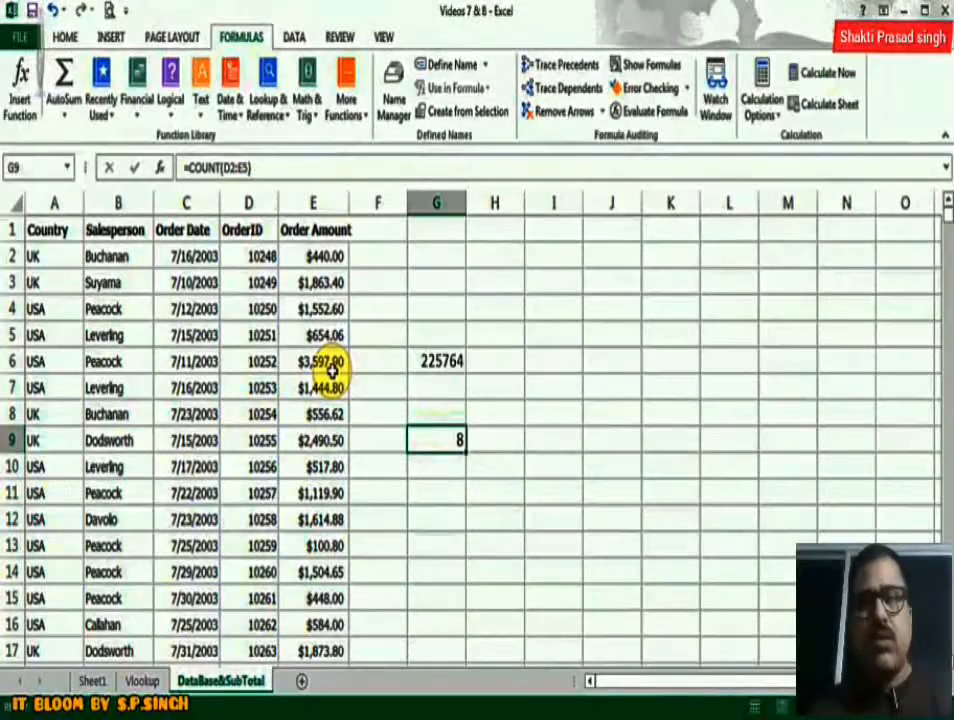
Step: Enter a COUNTIF formula in cell G10 counting the rows of salesperson column B:B that match the surname in B3
left_click(437, 466)
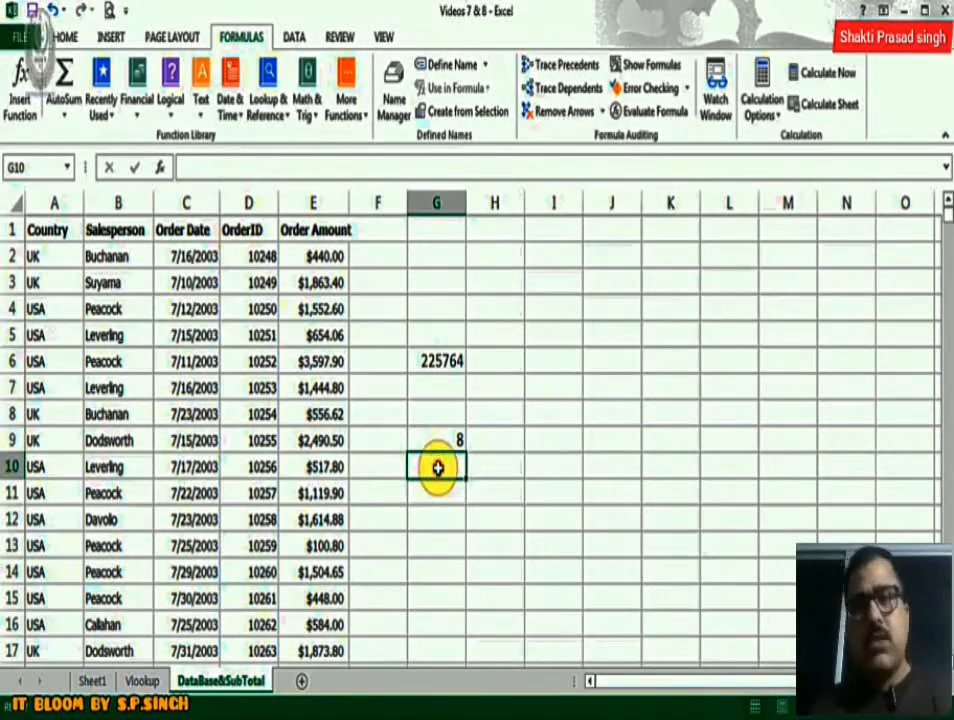
left_click(347, 106)
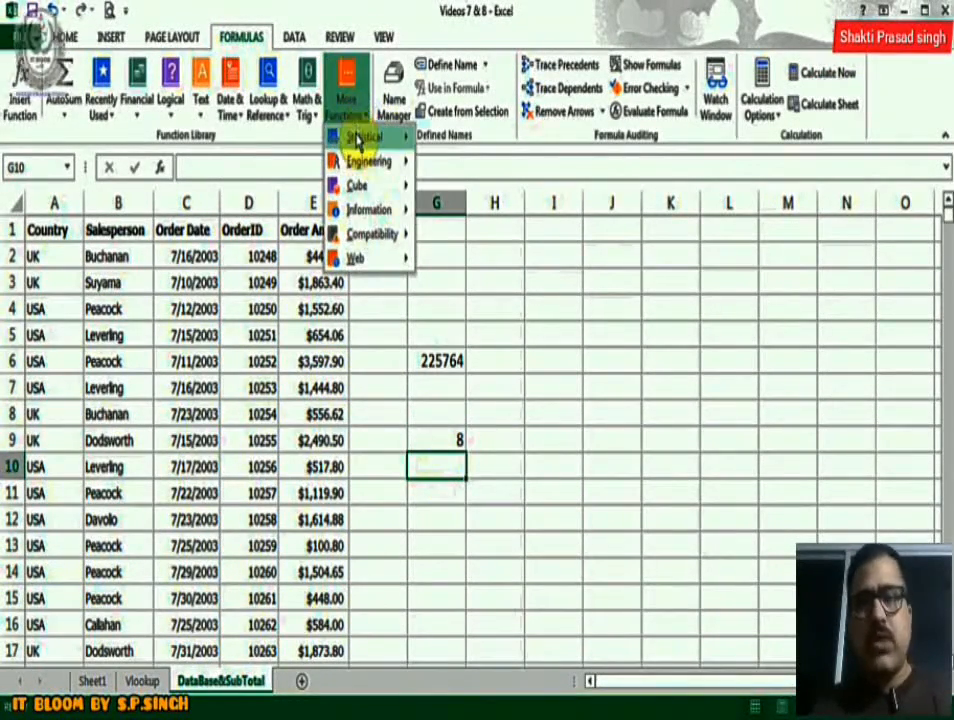
mouse_move(360, 140)
left_click_drag(528, 187, 527, 254)
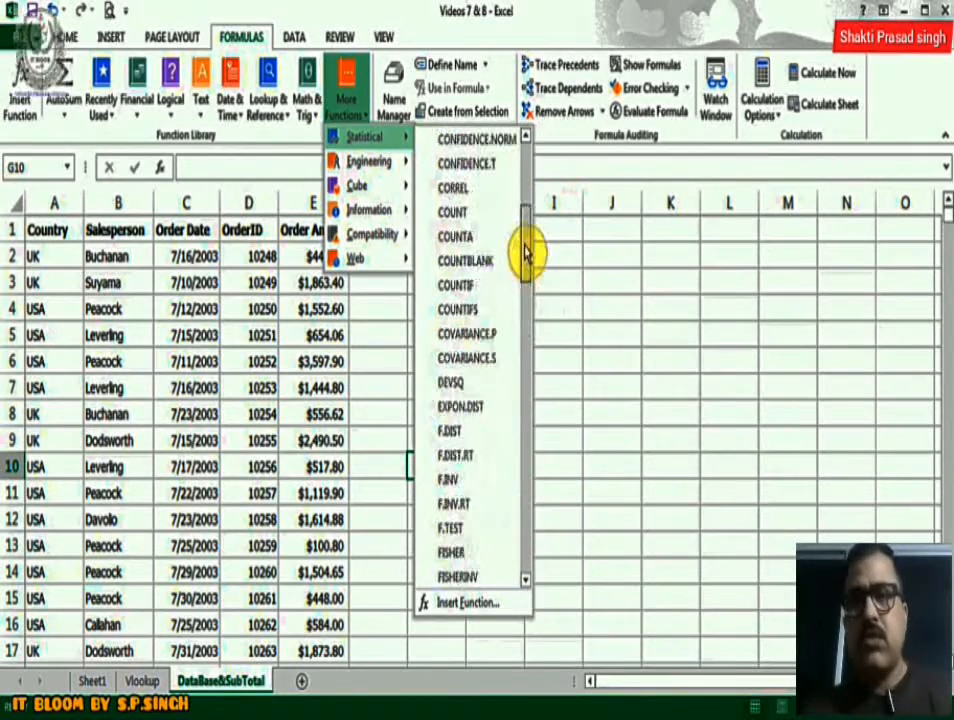
left_click(487, 289)
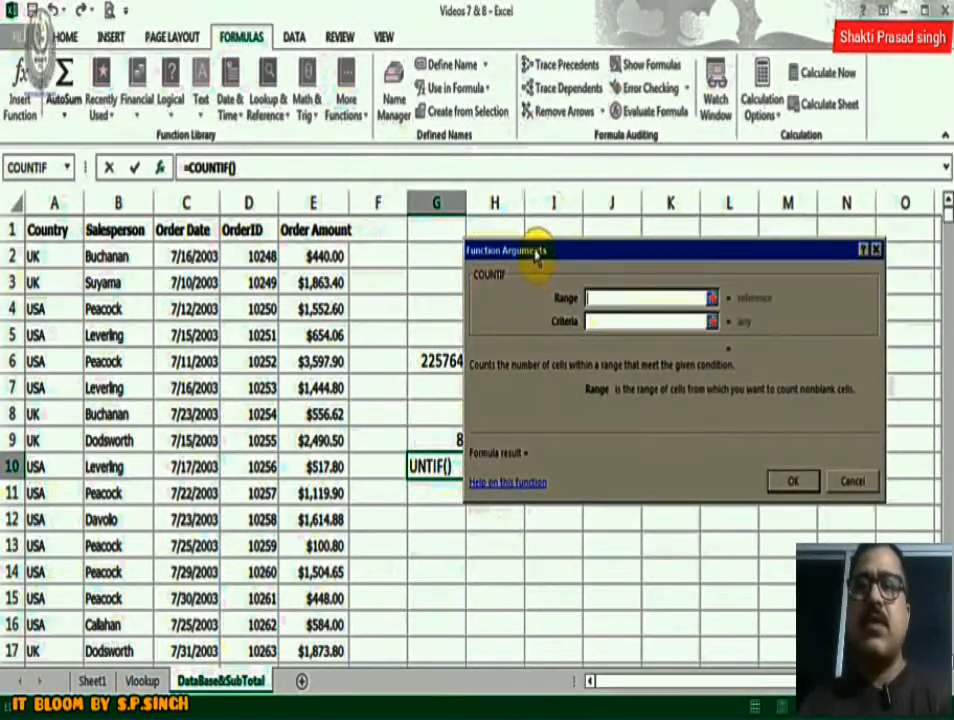
left_click_drag(537, 257, 435, 190)
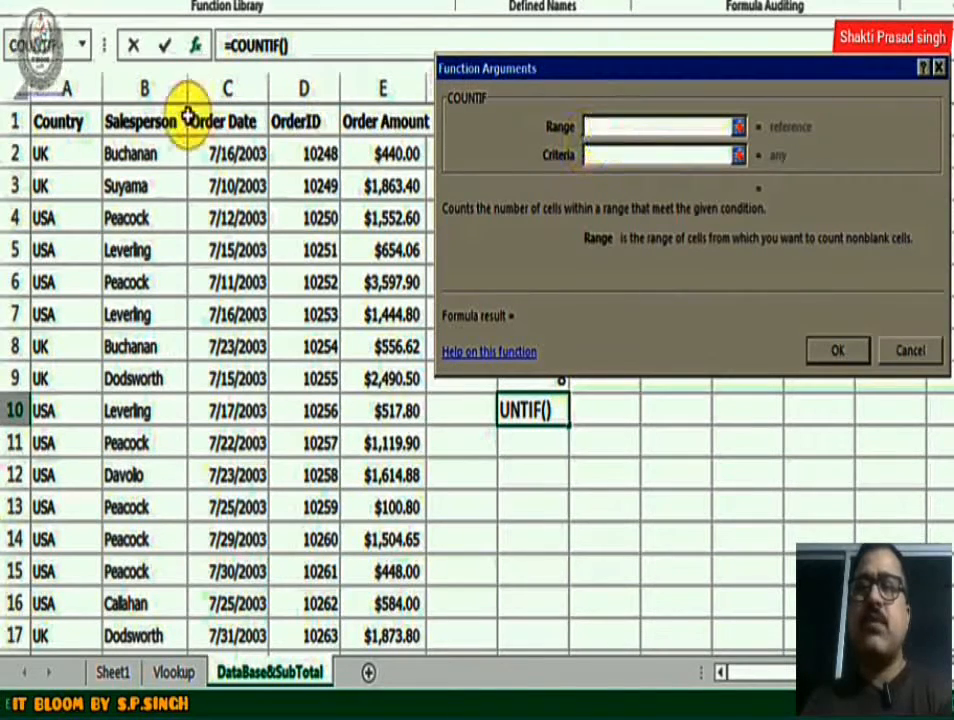
left_click(143, 88)
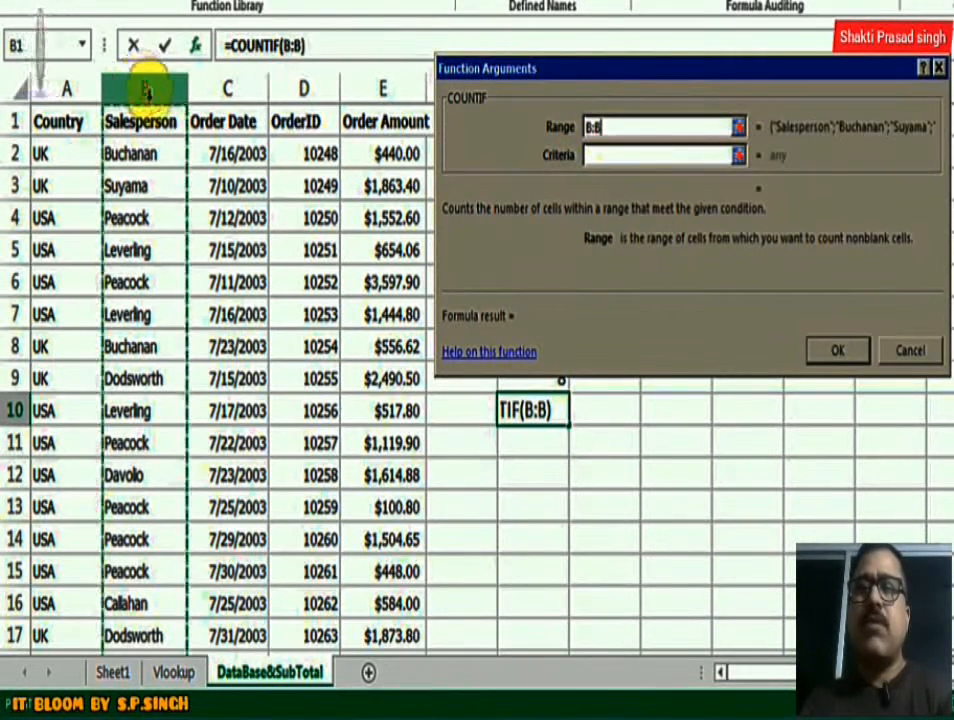
left_click(609, 150)
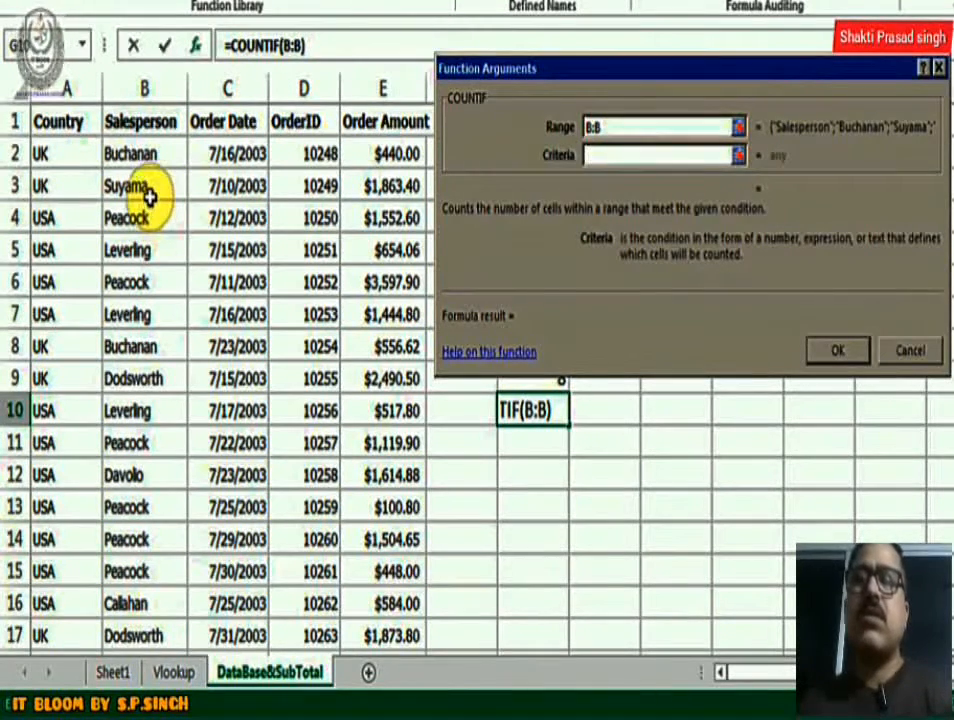
type("Suyama")
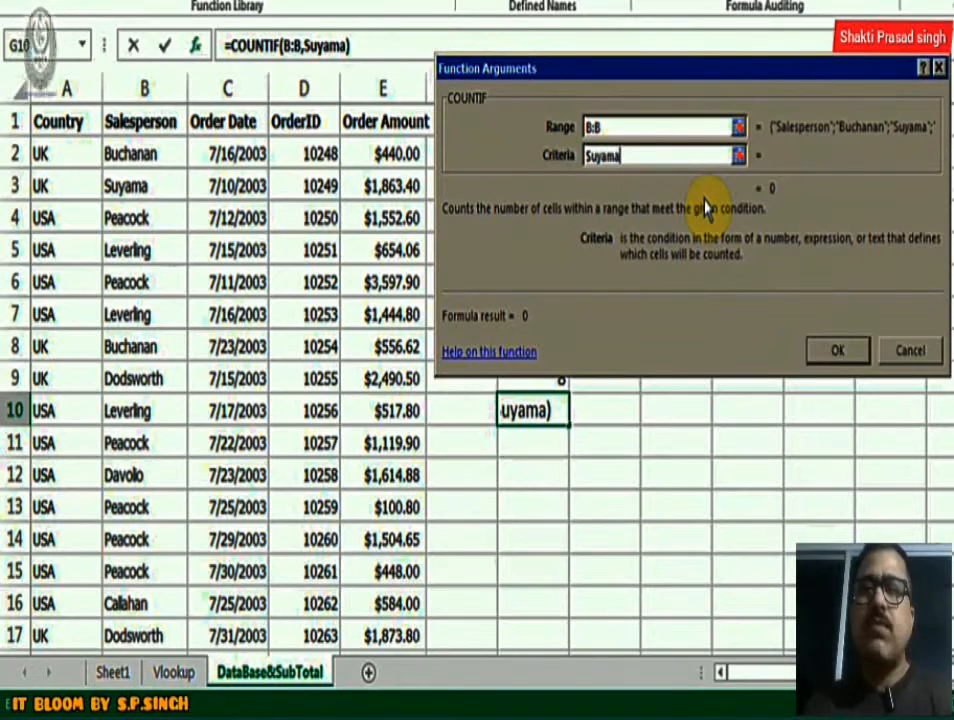
left_click(836, 349)
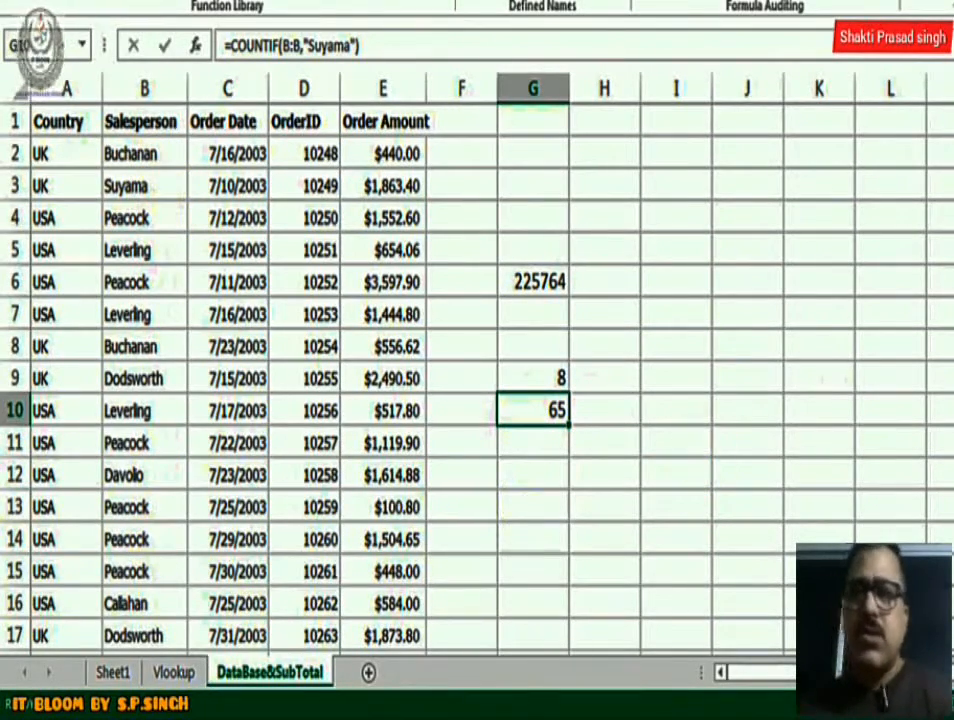
scroll(400, 380, "down", 20)
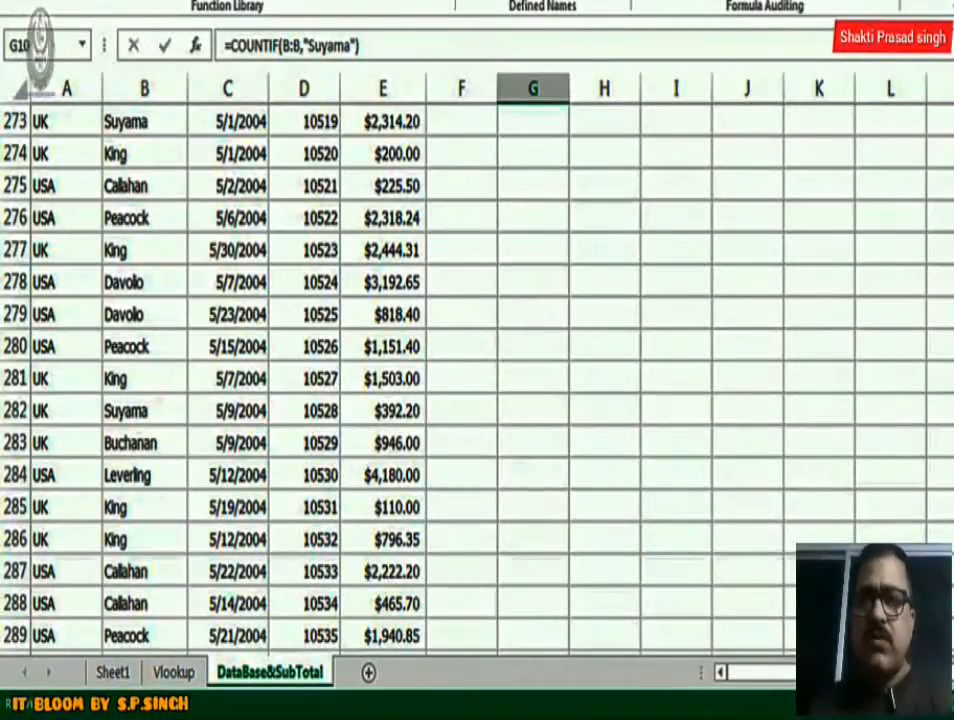
scroll(400, 380, "up", 20)
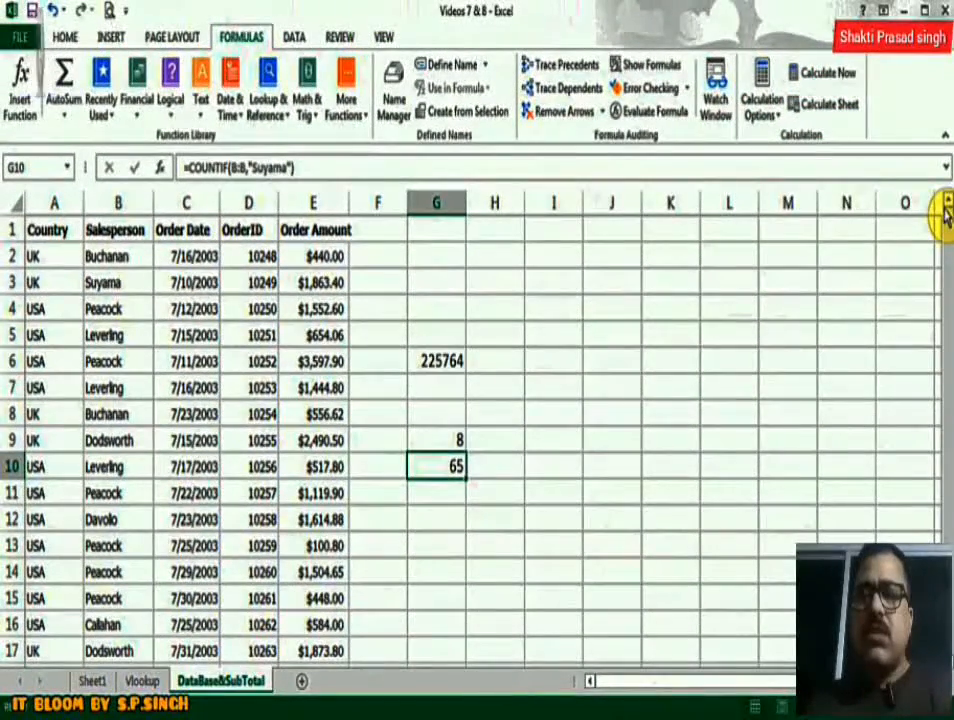
Step: Enter an AVERAGEIF formula in cell G11 averaging order amounts in E:E where country column A:A is UK
key("Return")
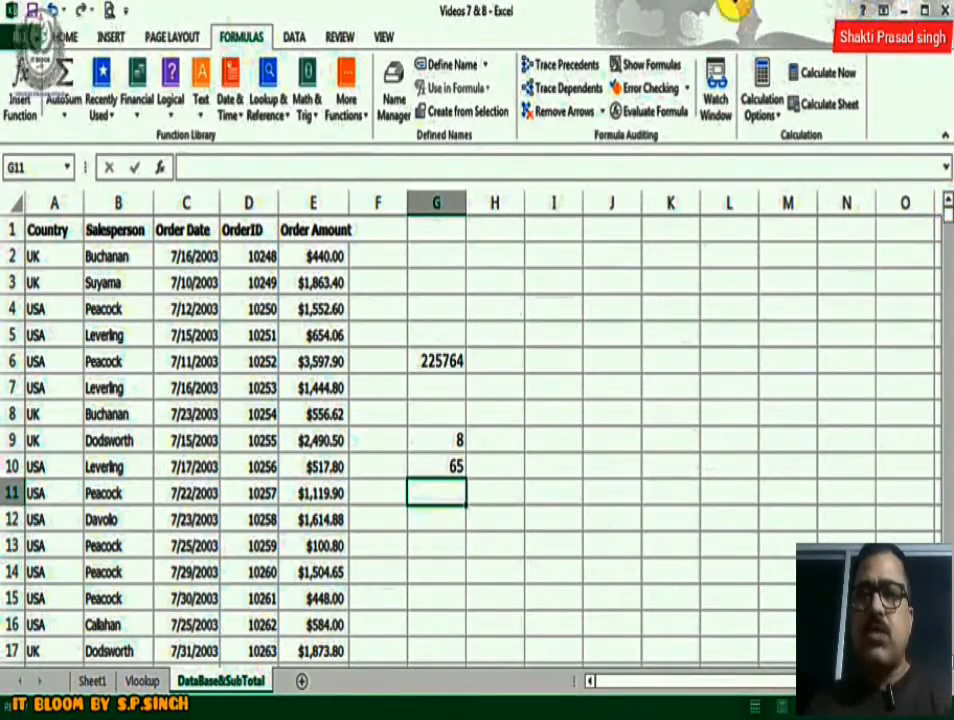
left_click(348, 118)
mouse_move(355, 143)
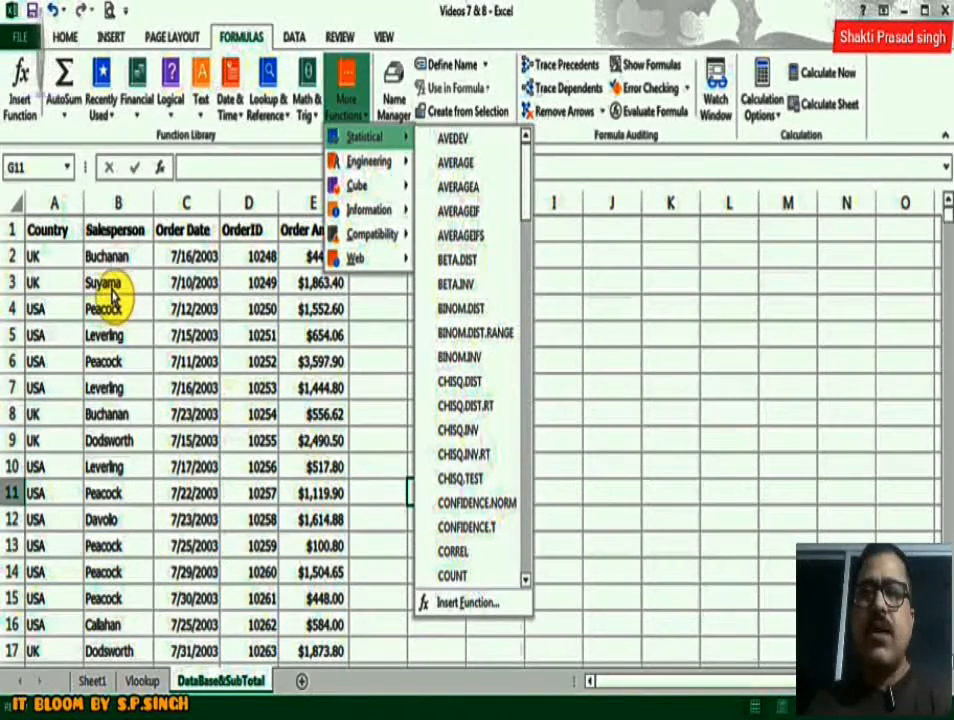
left_click(483, 212)
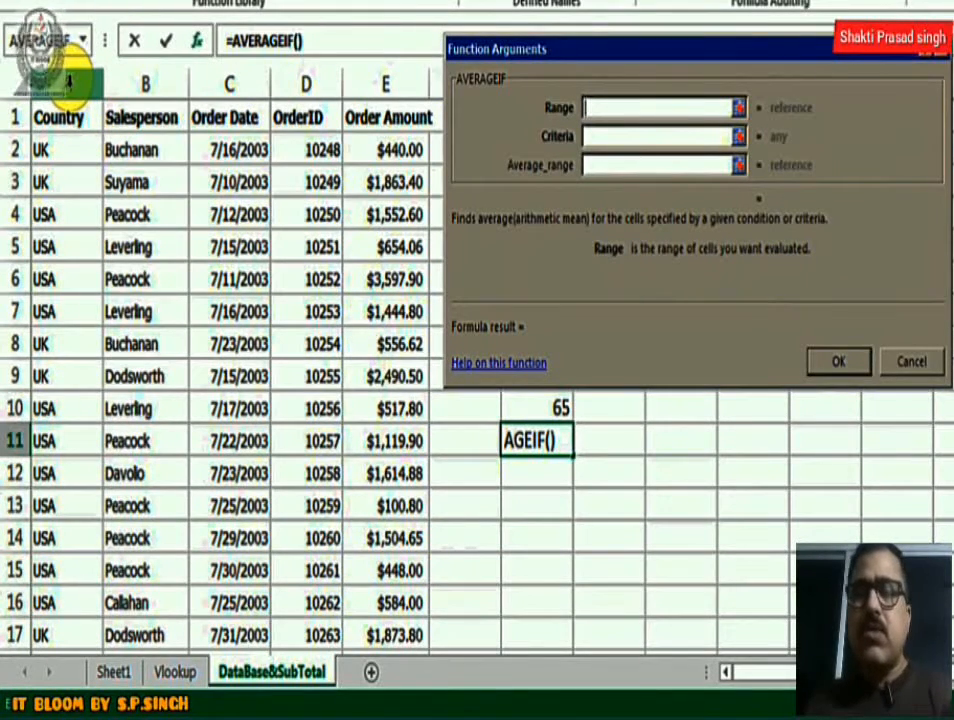
left_click(68, 83)
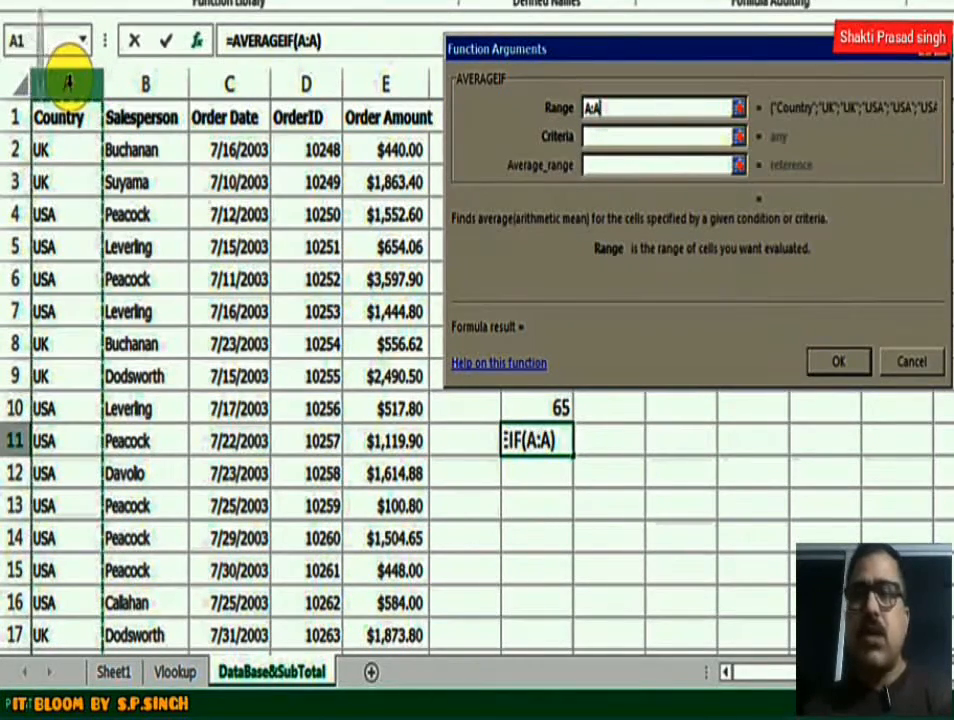
left_click(594, 138)
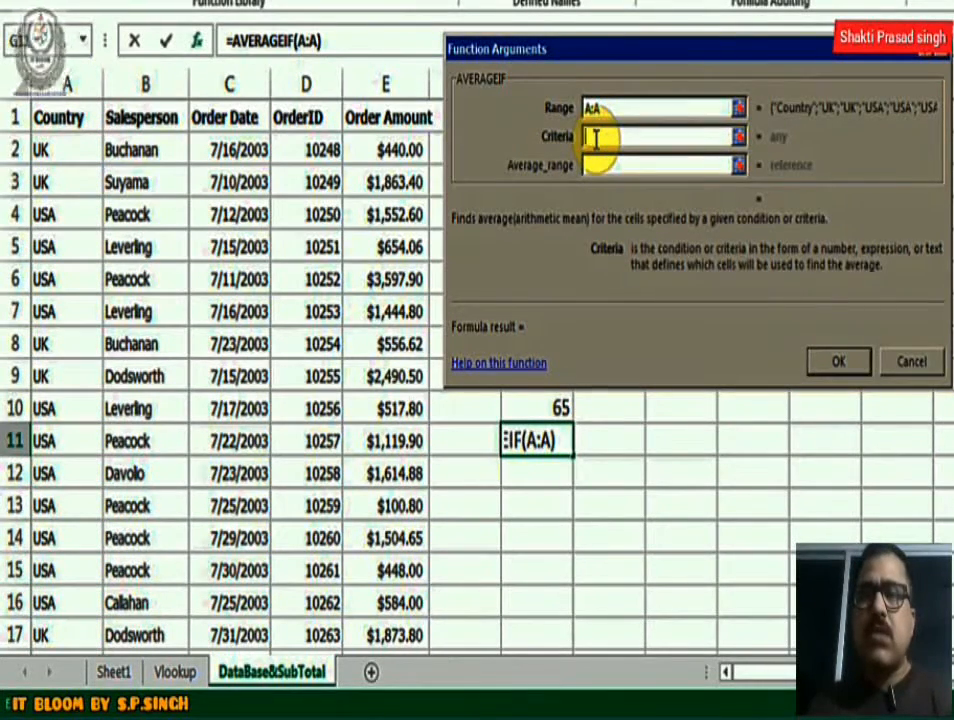
type("UK")
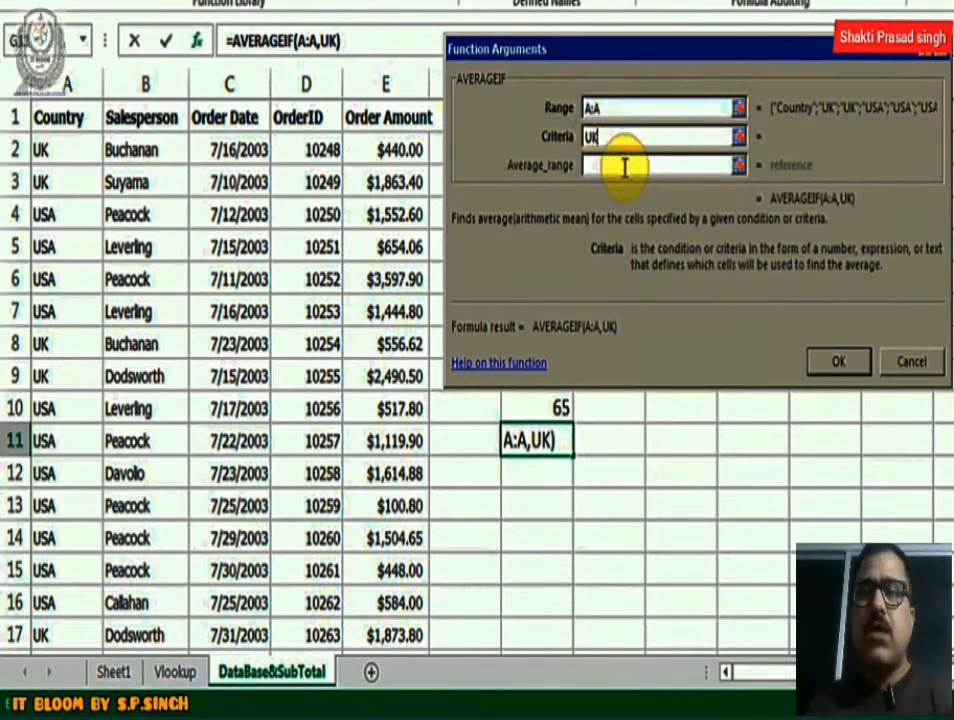
left_click(624, 167)
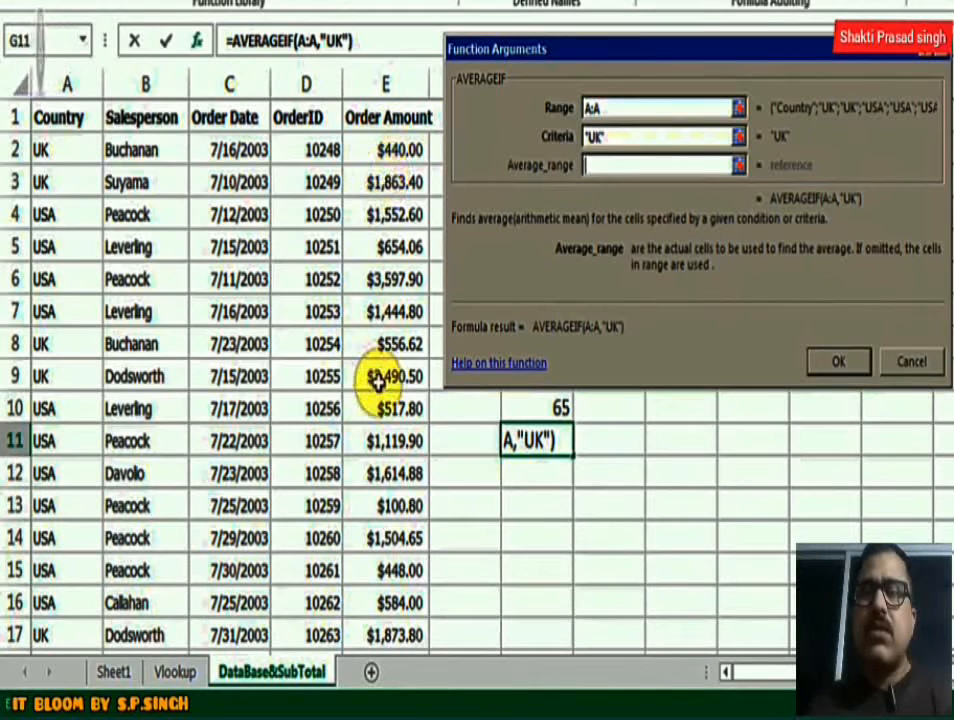
left_click(386, 84)
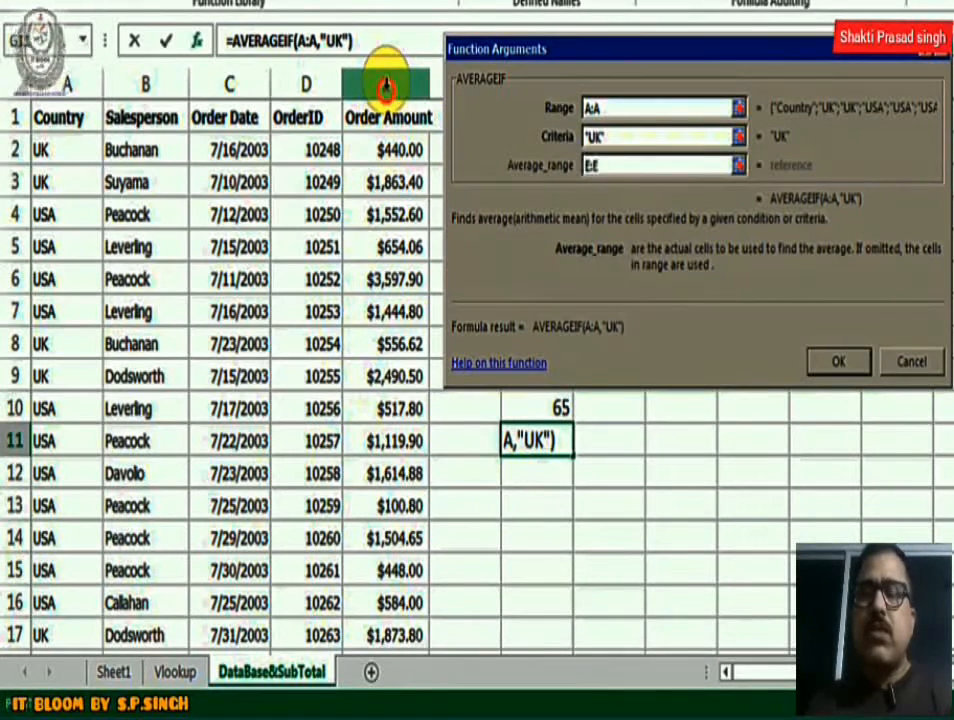
left_click(830, 365)
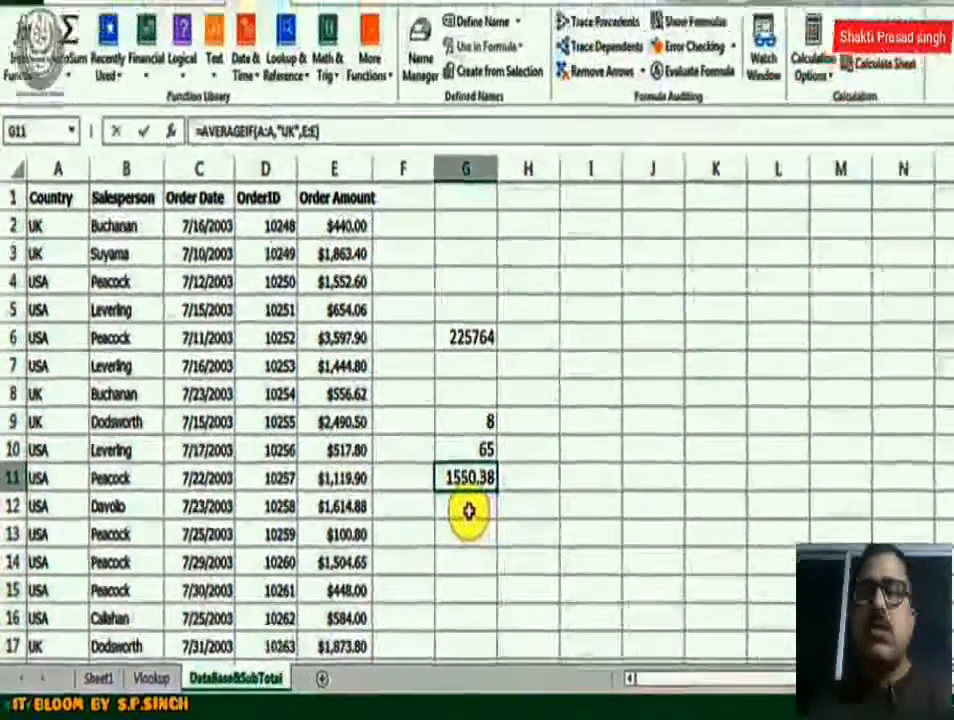
Step: Start an AVERAGEIFS formula in cell G12 with the order amounts in E:E as the average range
left_click(539, 474)
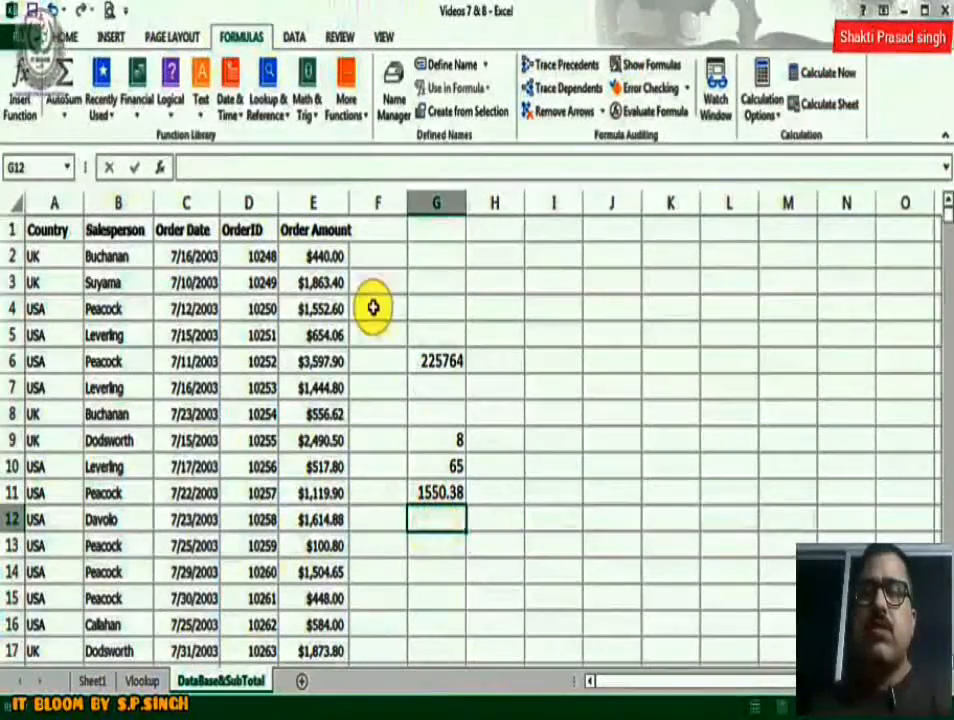
left_click(352, 118)
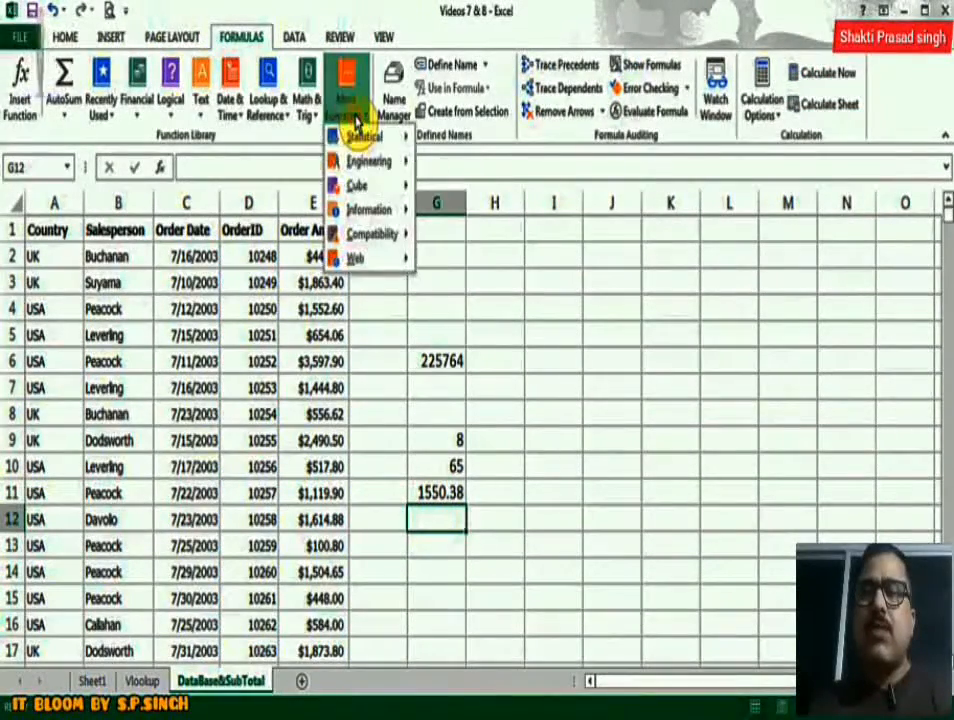
mouse_move(366, 152)
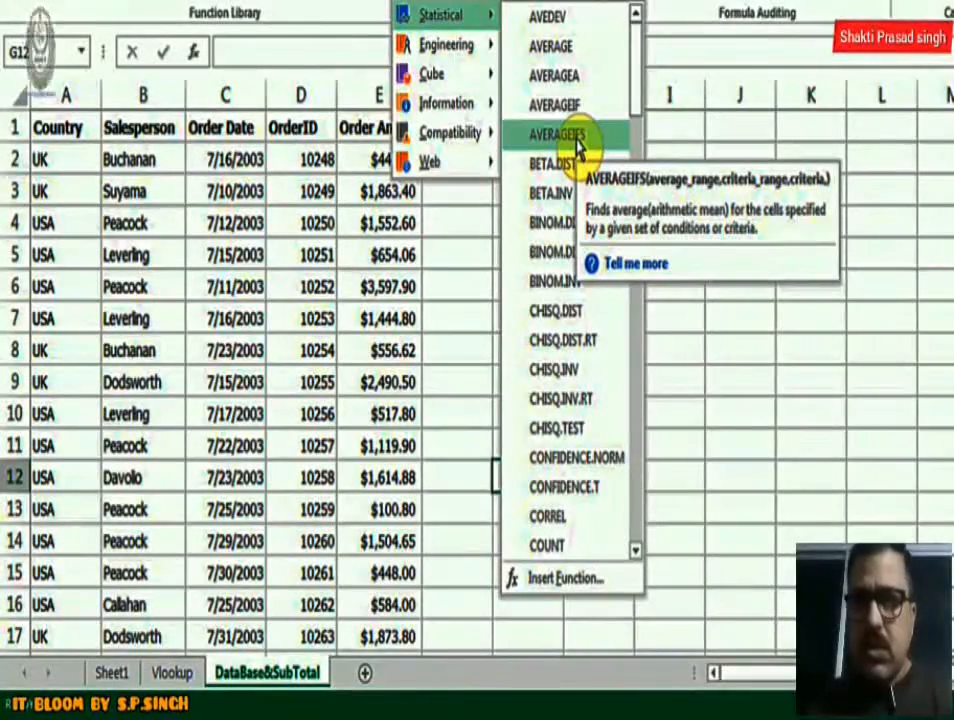
left_click(578, 142)
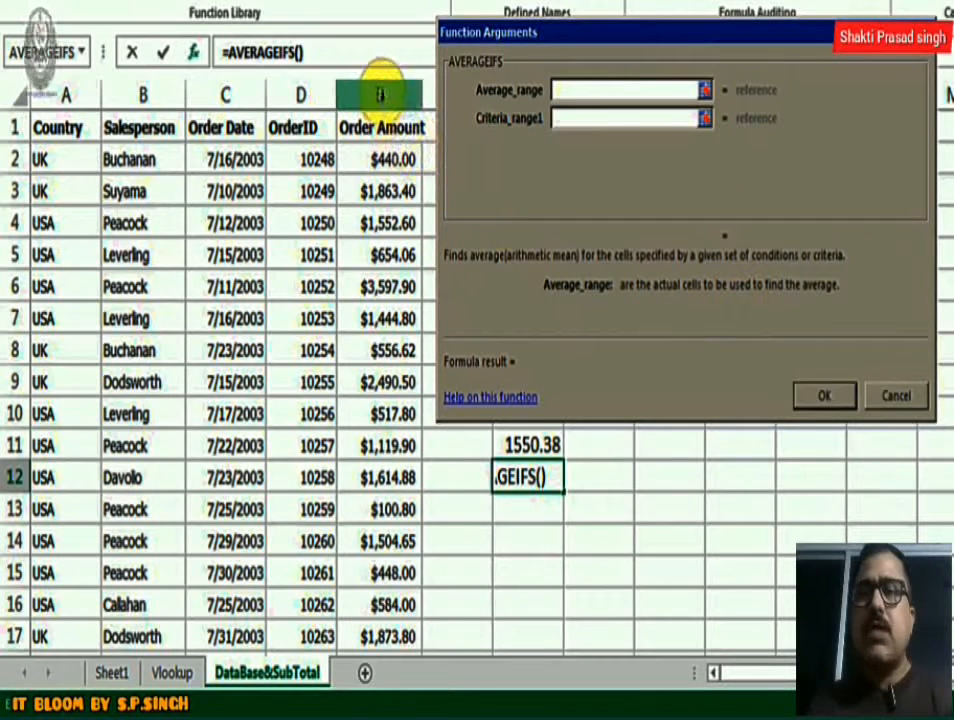
left_click(380, 94)
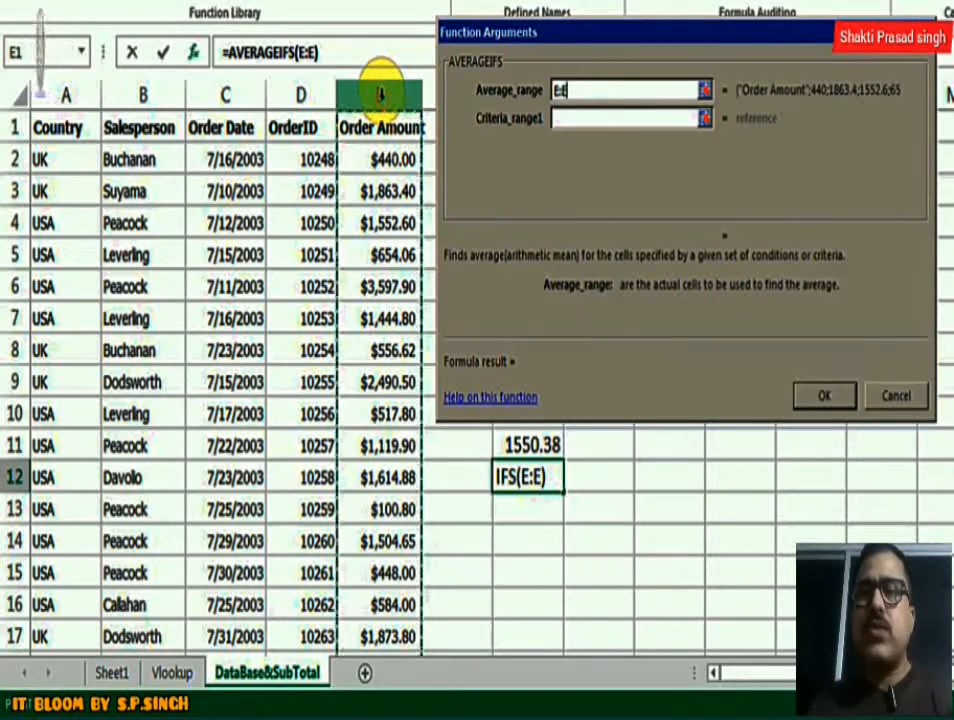
Step: Set the first AVERAGEIFS condition to match salesperson column B:B with the surname shown in B3
left_click(572, 121)
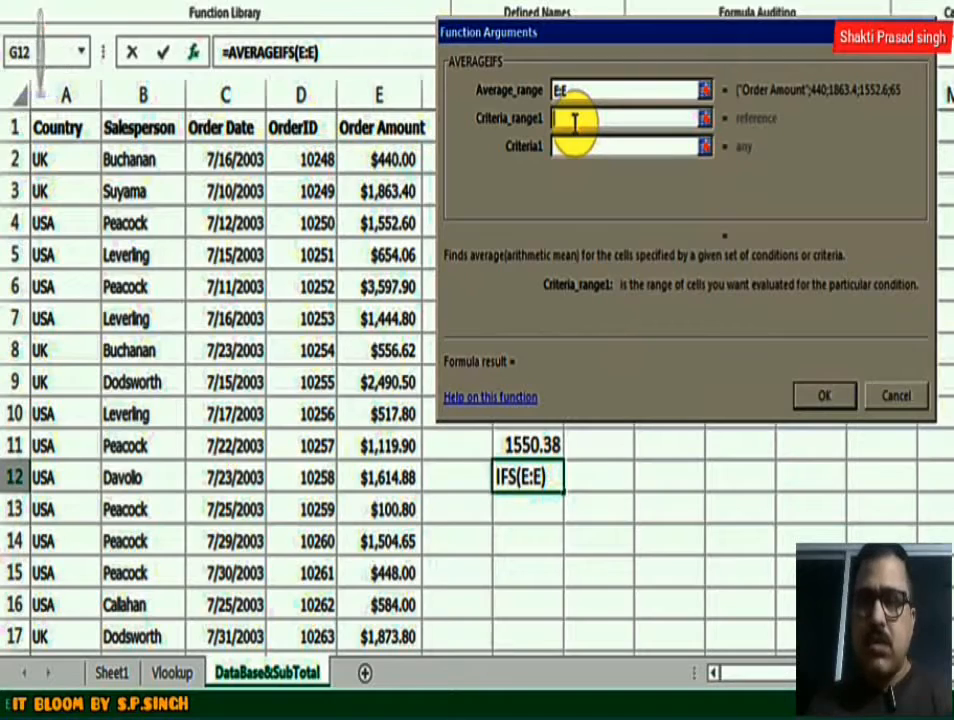
left_click(142, 95)
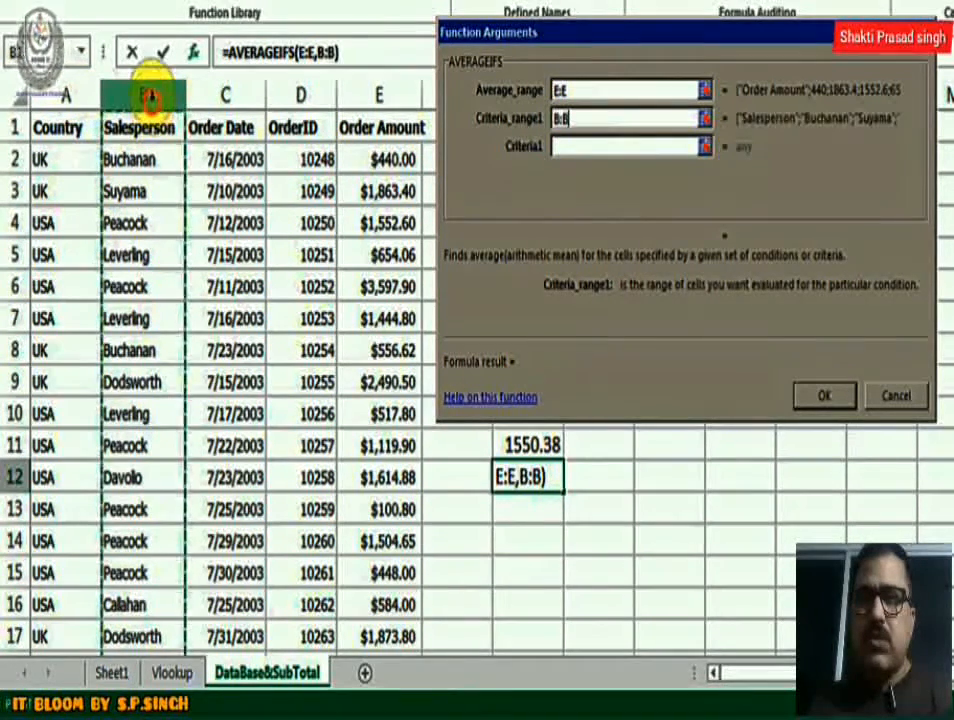
left_click(598, 149)
type("Suy")
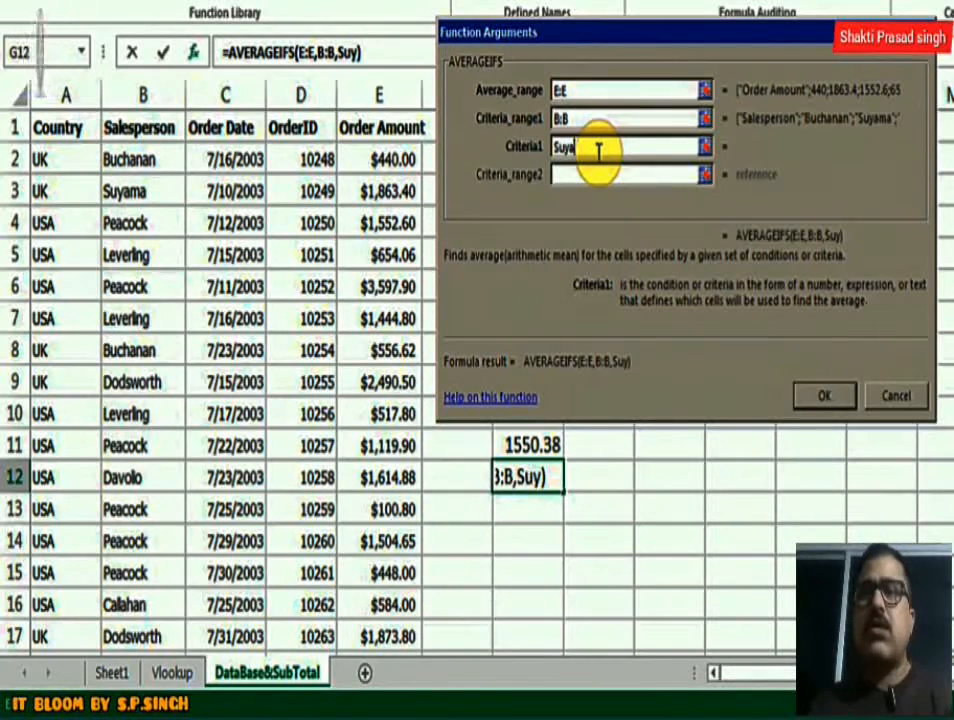
type("ama")
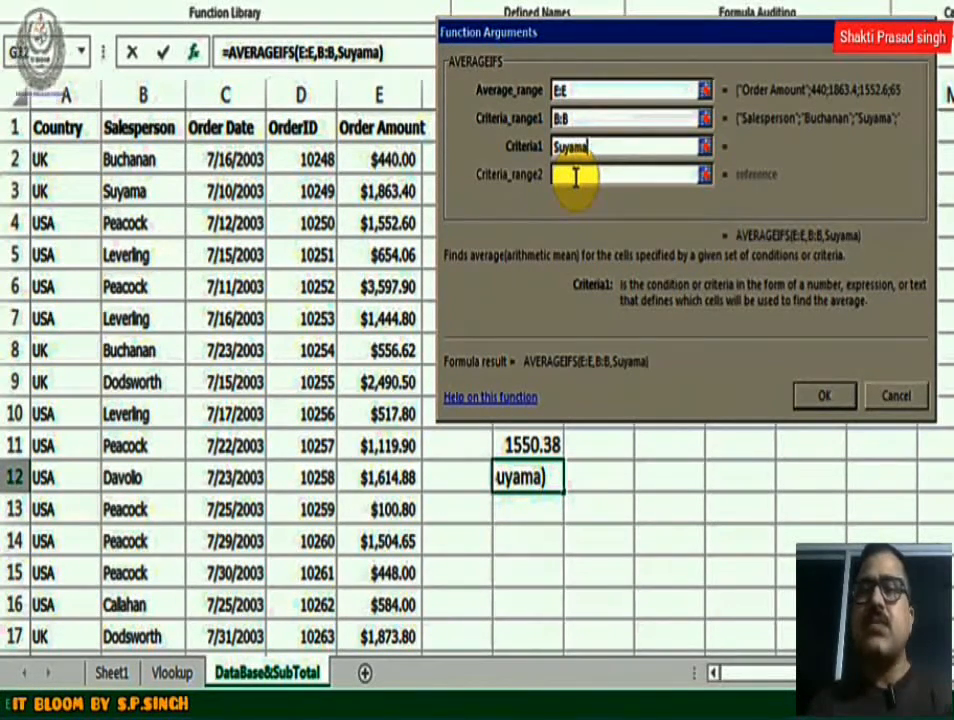
Step: Add a second AVERAGEIFS condition on country column A:A matching USA, and enter the formula
left_click(575, 178)
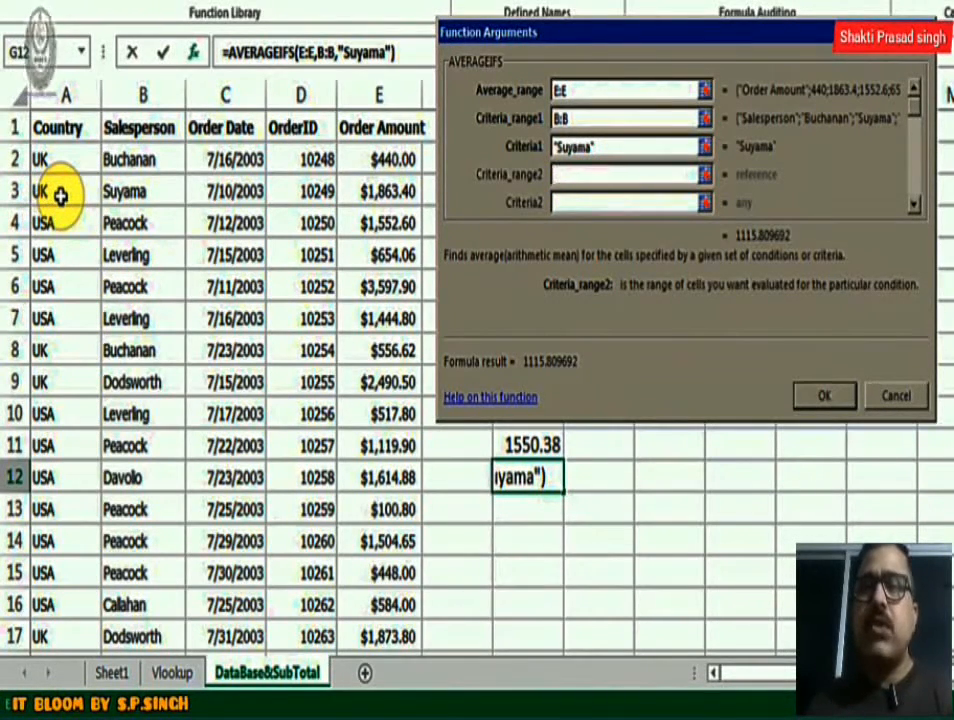
left_click(64, 95)
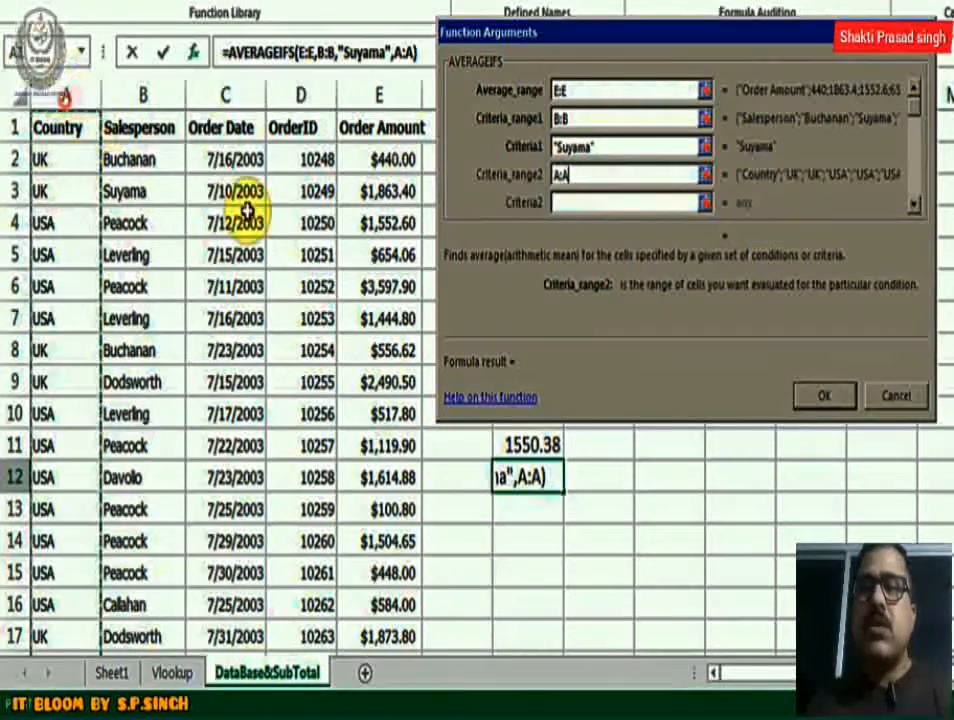
left_click(590, 203)
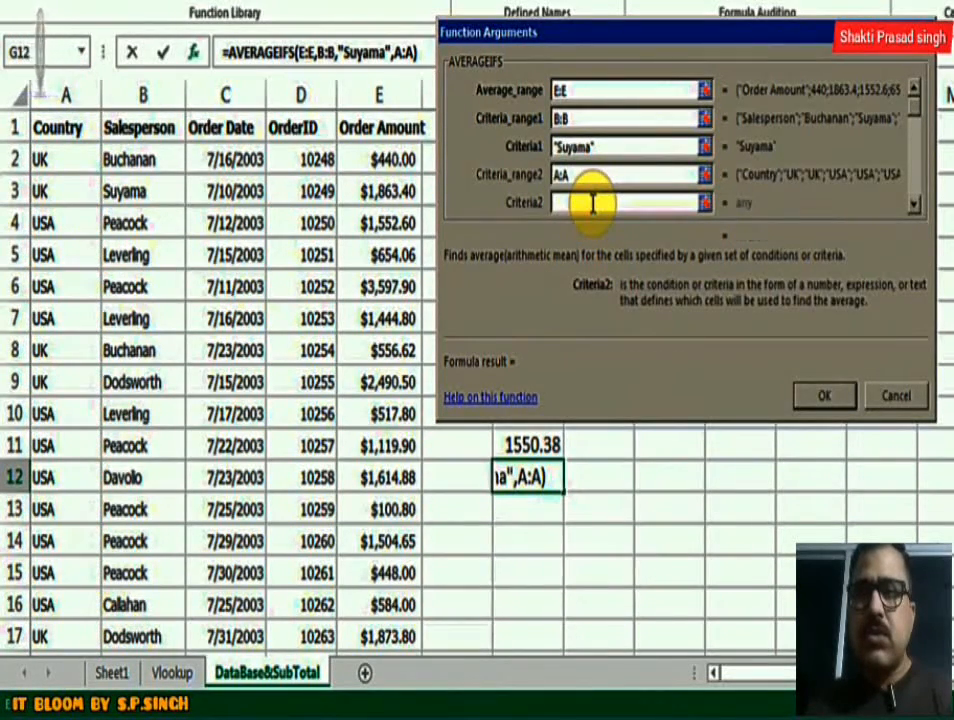
type("USA")
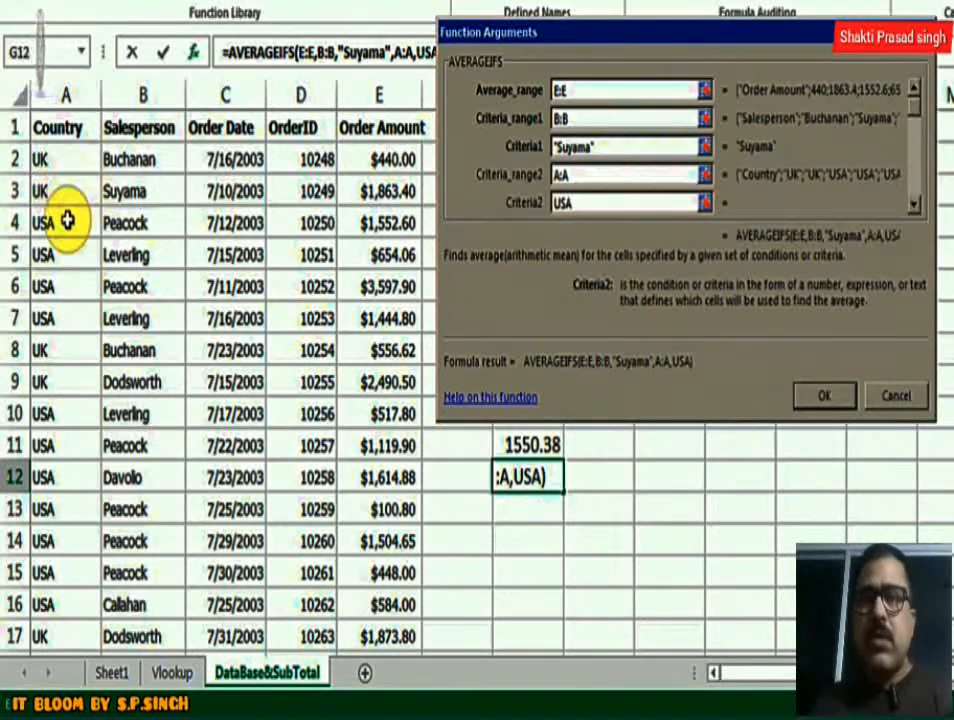
left_click(822, 397)
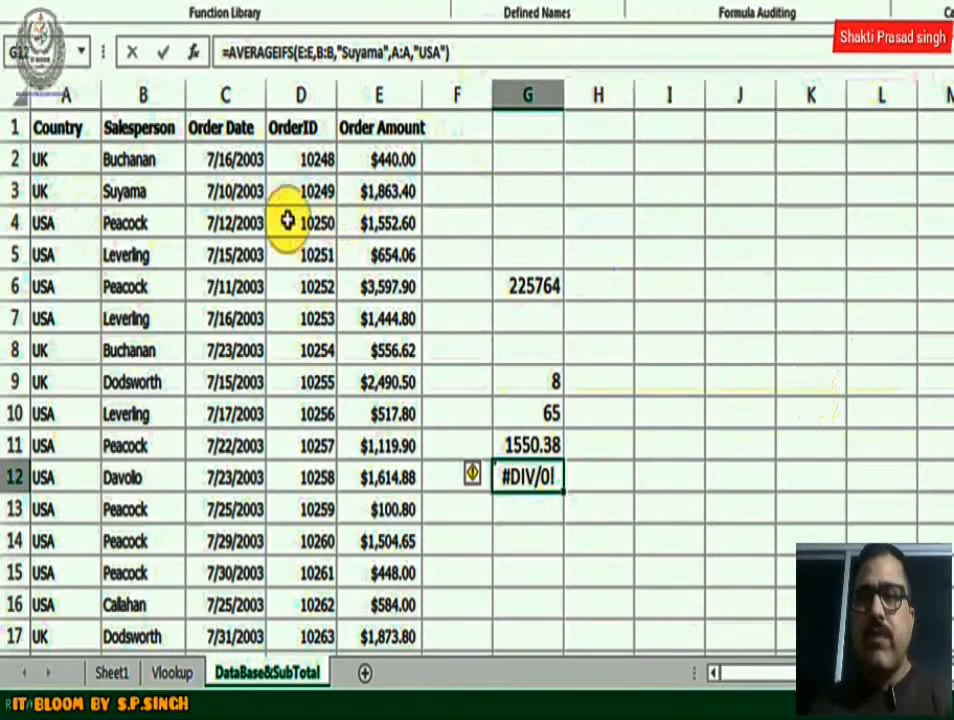
Step: Change the country in cells A3 and A18 to USA
left_click(76, 195)
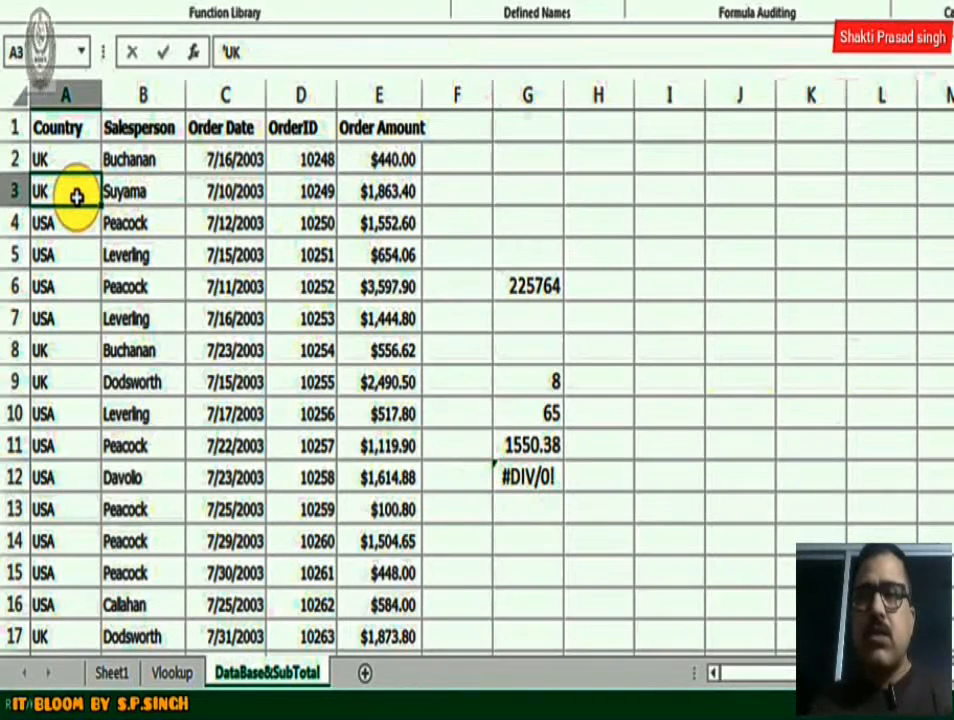
type("USA")
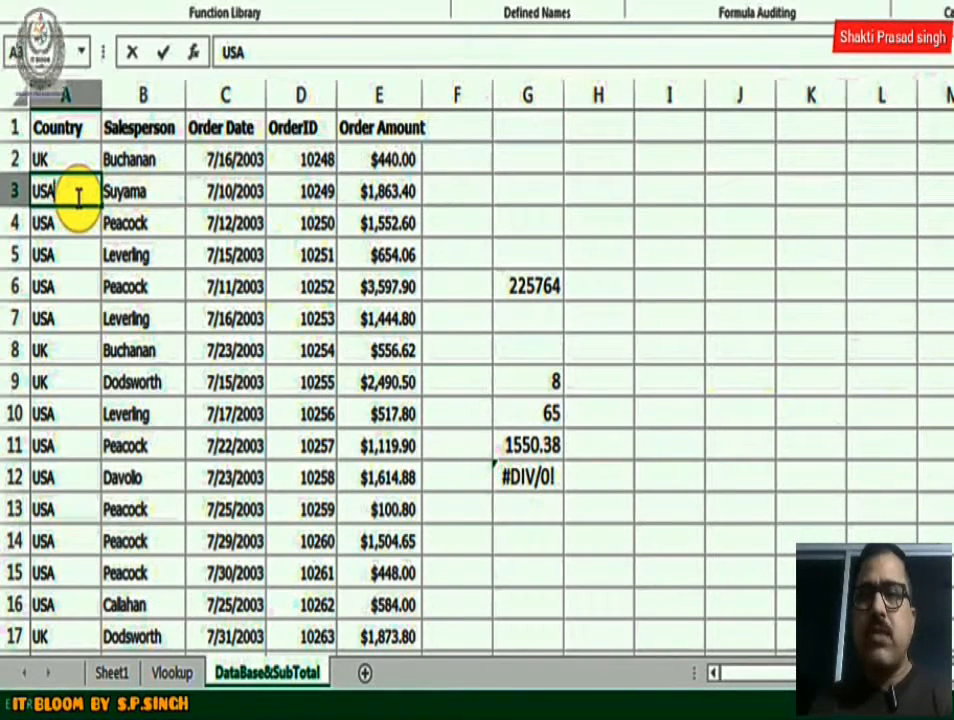
key("Return")
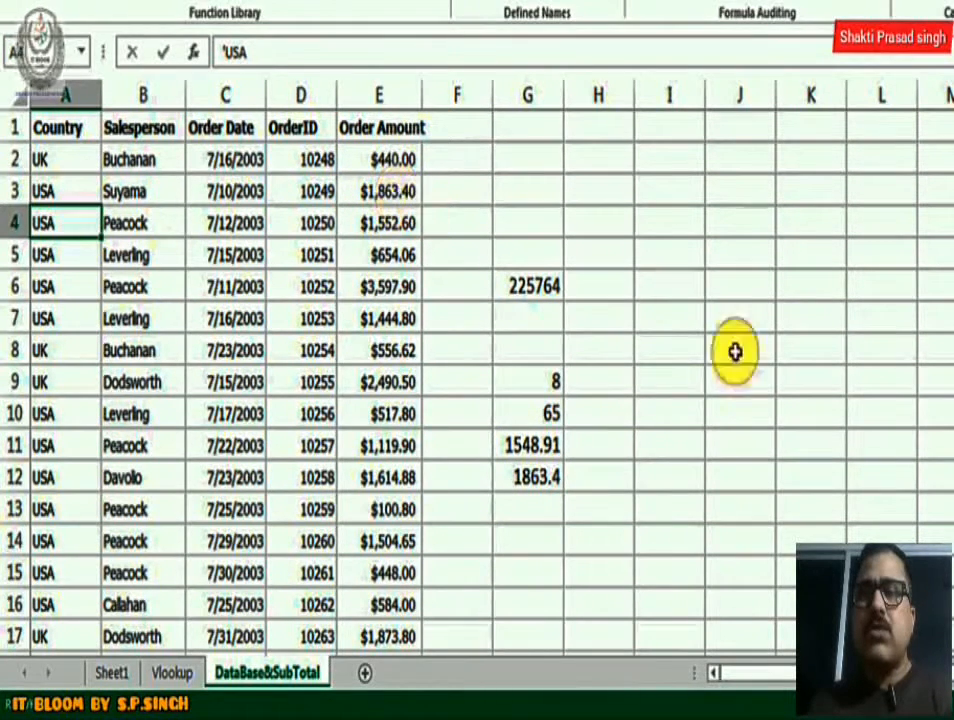
scroll(355, 380, "down", 2)
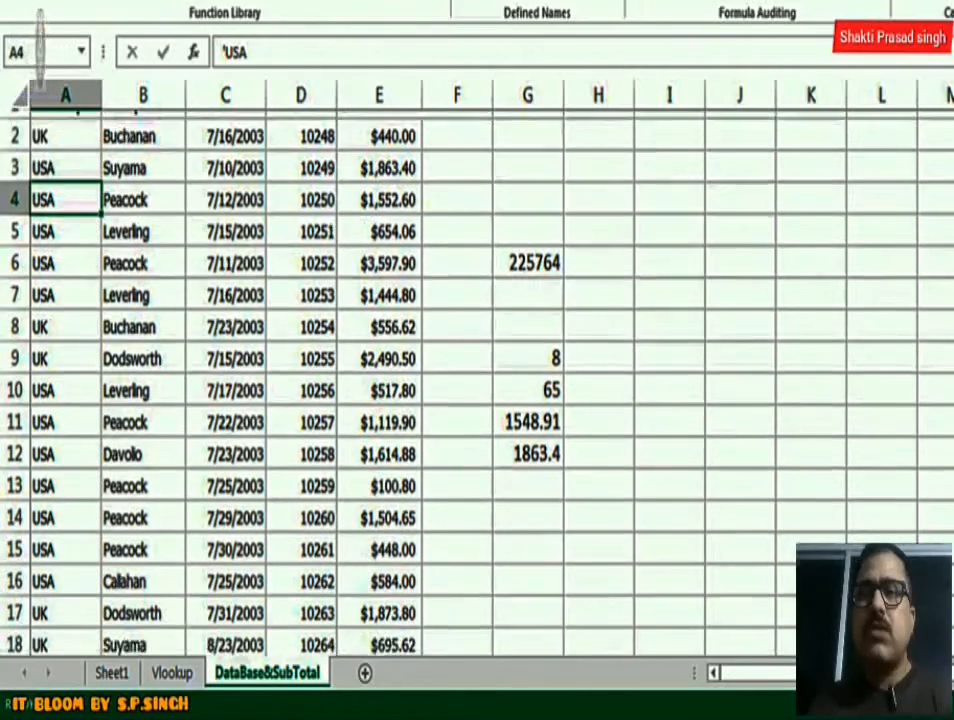
left_click(69, 600)
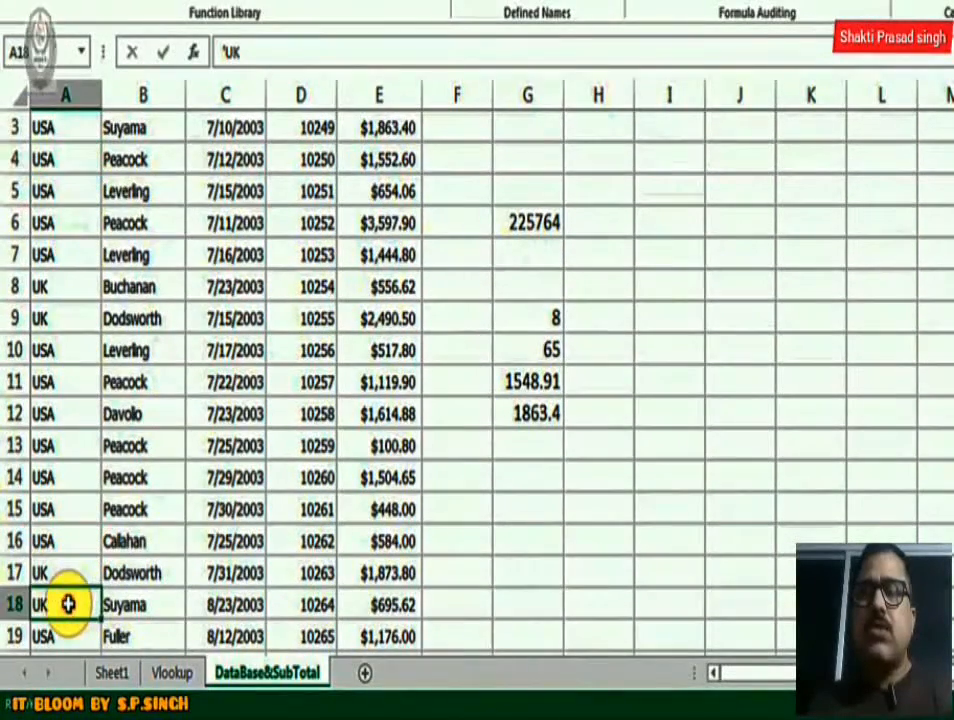
type("USA")
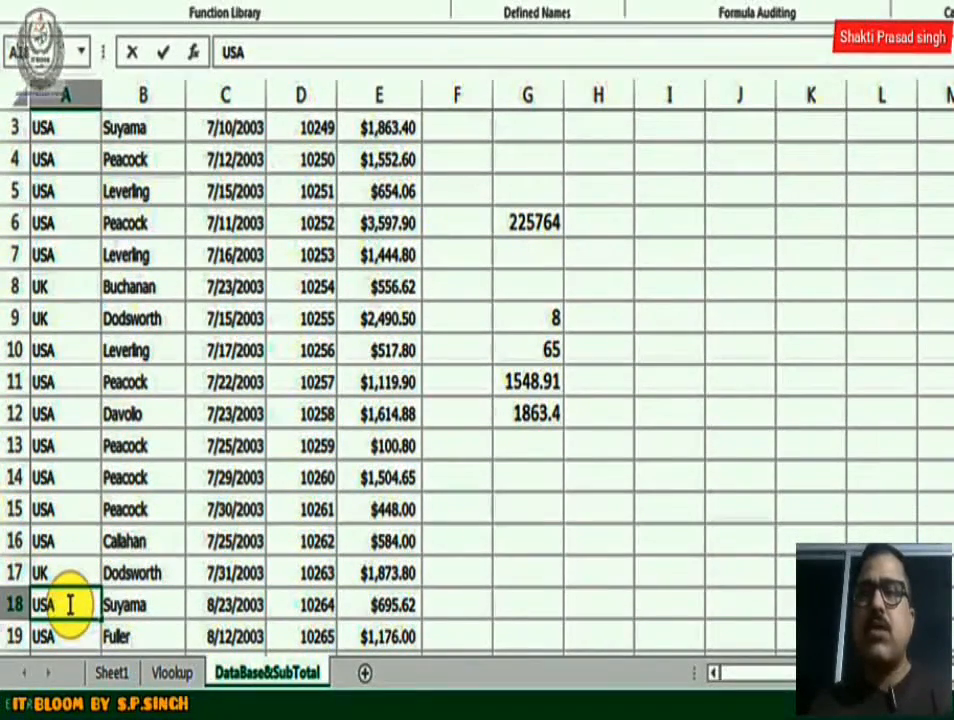
key("Return")
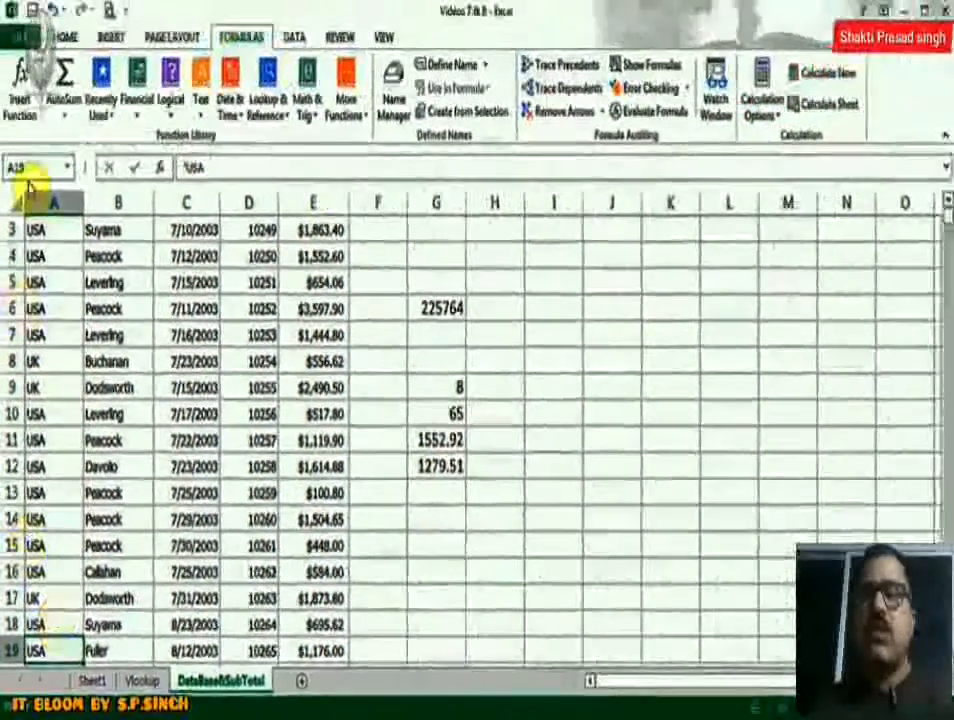
Step: Undo both country changes in column A and clear the AVERAGEIFS formula from cell G12
left_click(53, 11)
left_click(53, 11)
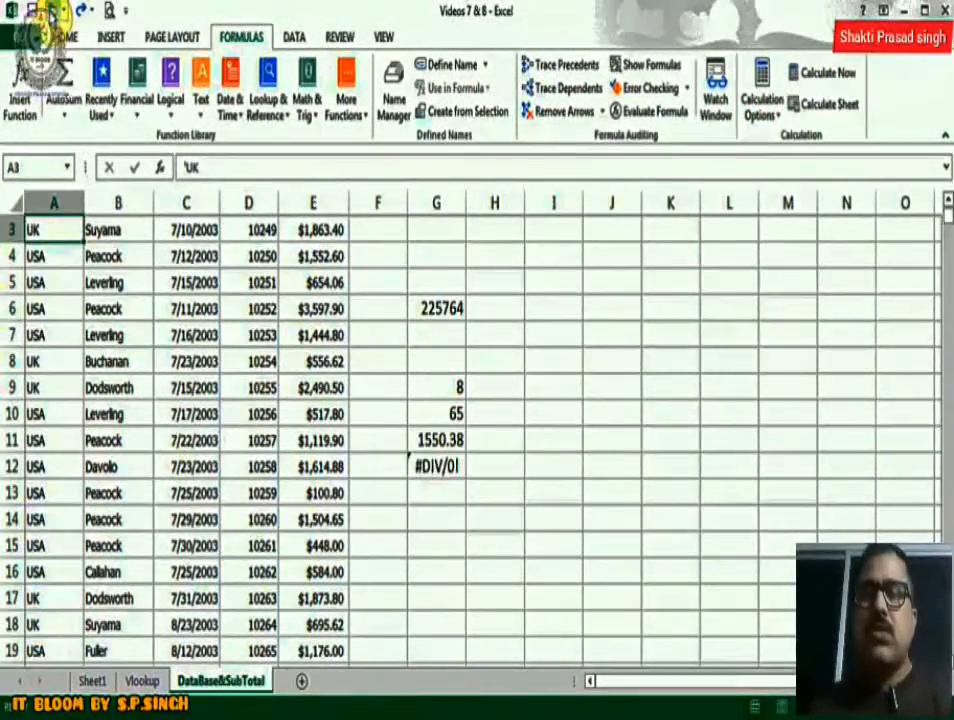
left_click(445, 466)
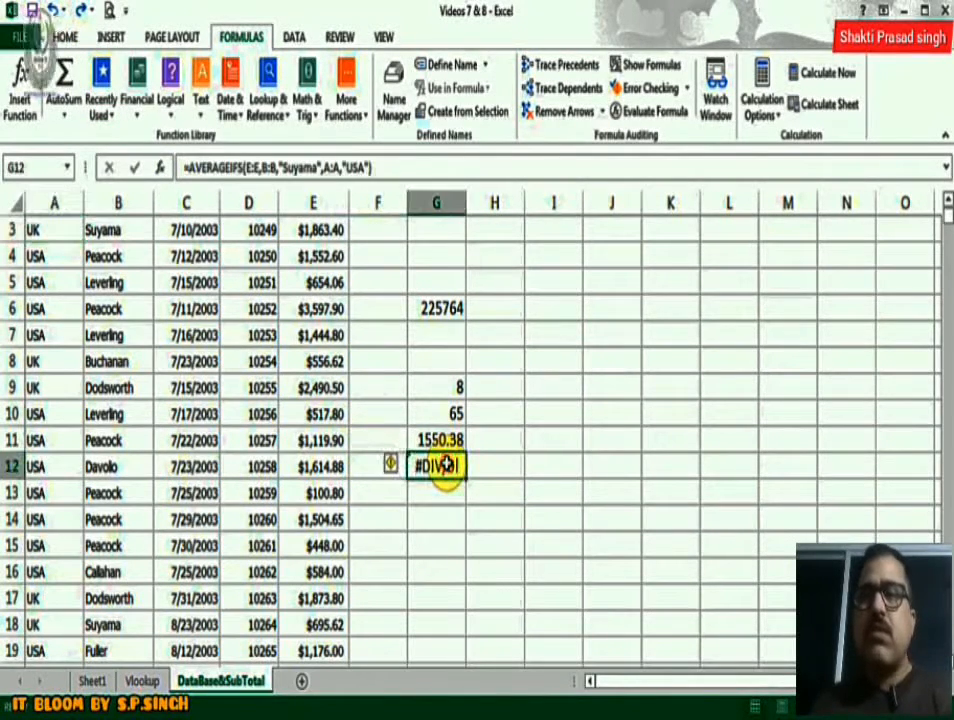
key("Delete")
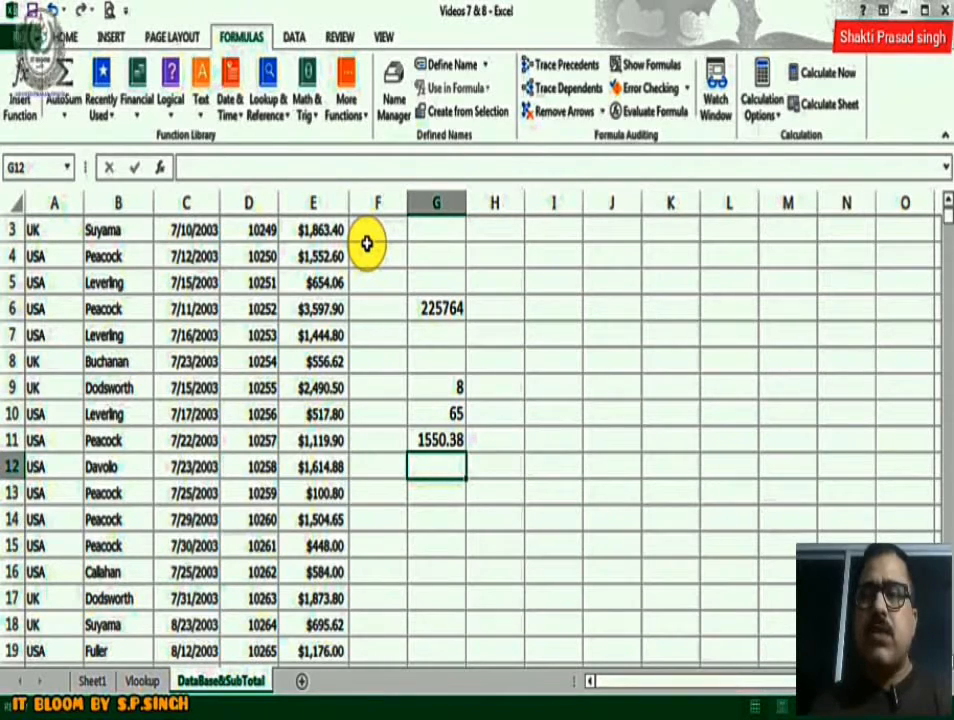
Step: Switch to the Vlookup sheet and examine its Pcode list, the empty Political Party column and the party code table in G:H
left_click(143, 681)
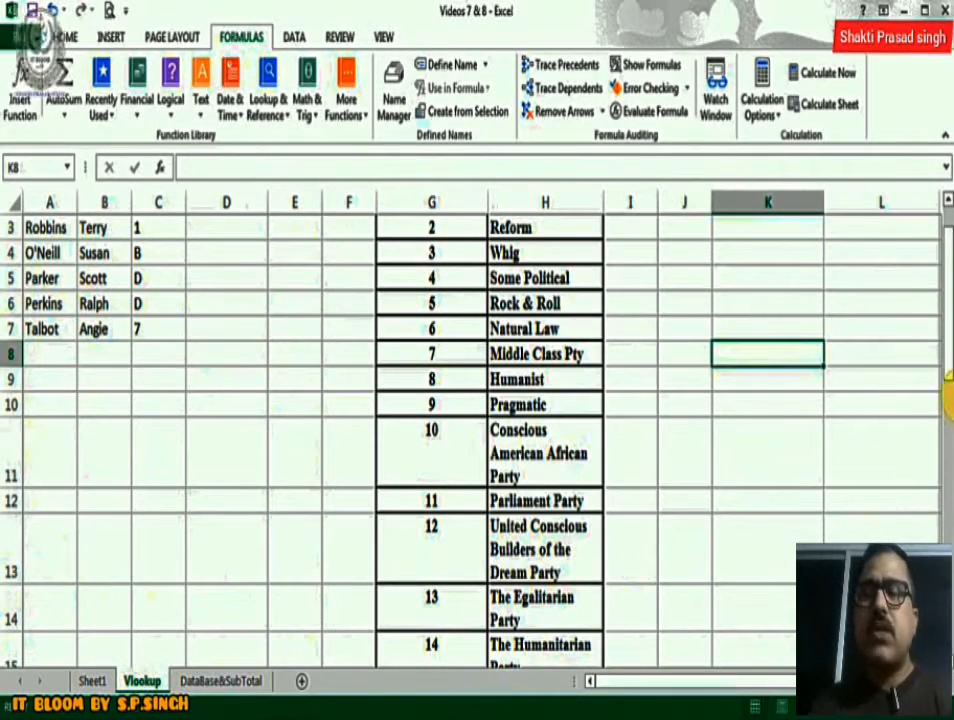
left_click_drag(943, 317, 943, 280)
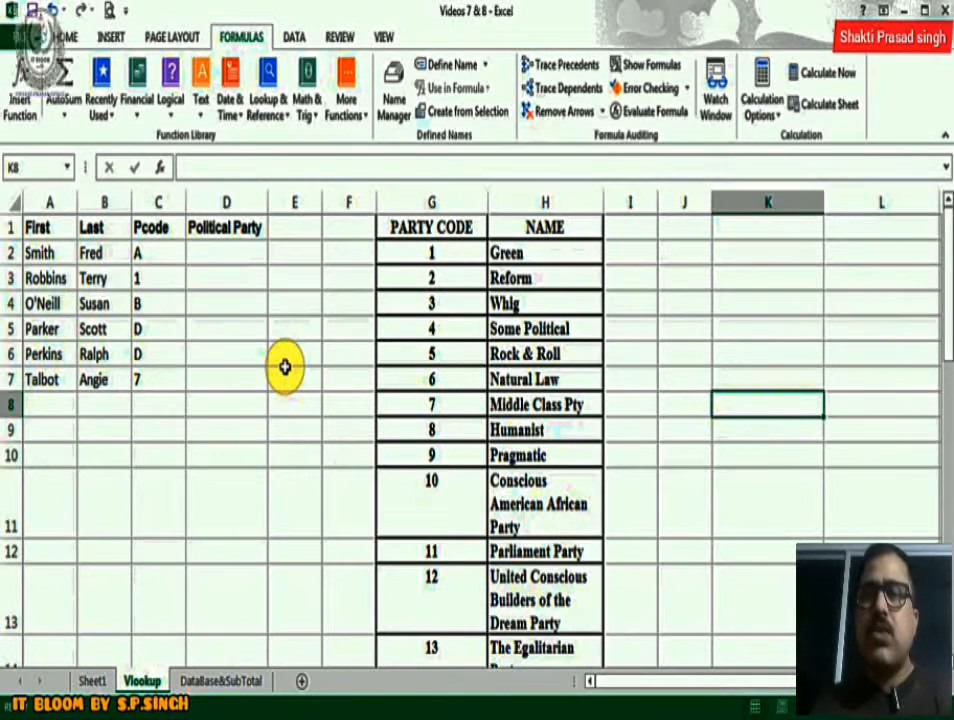
left_click(228, 254)
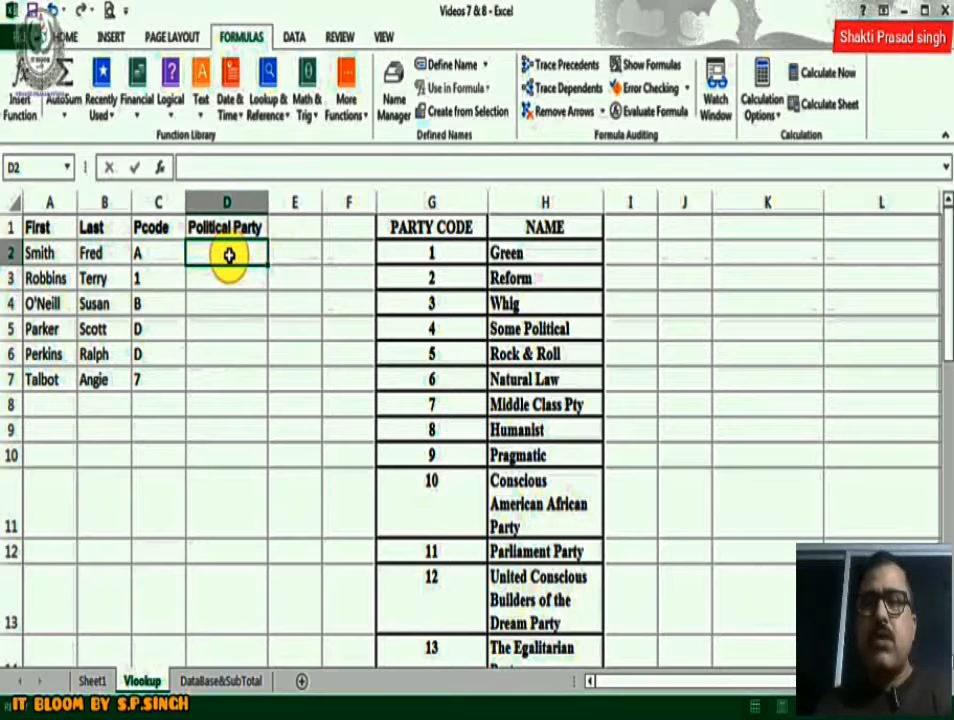
left_click_drag(434, 201, 530, 202)
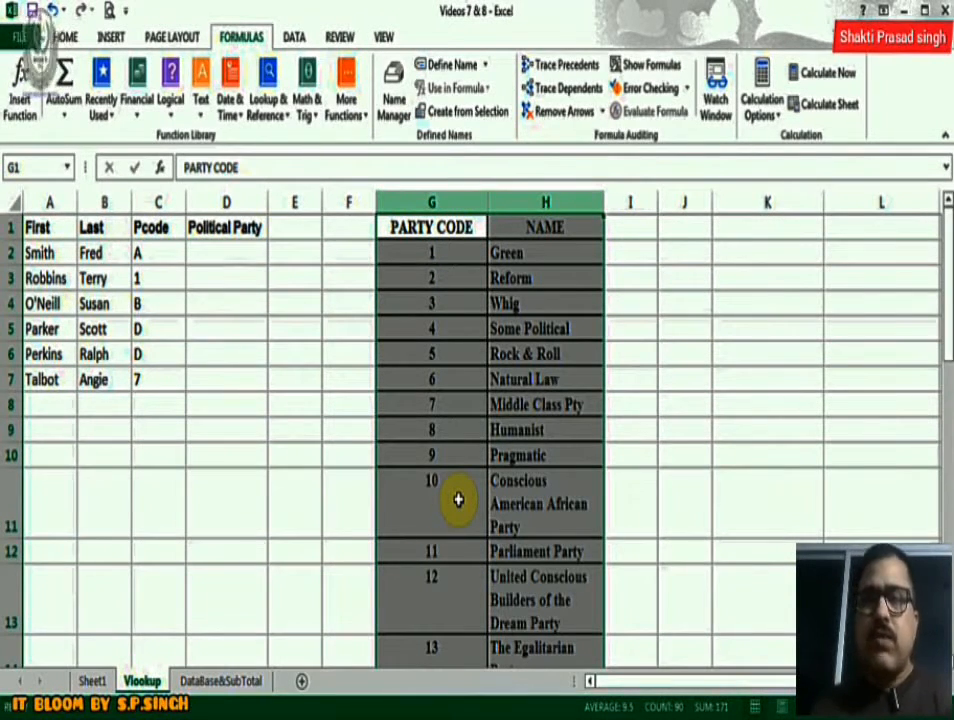
left_click(220, 251)
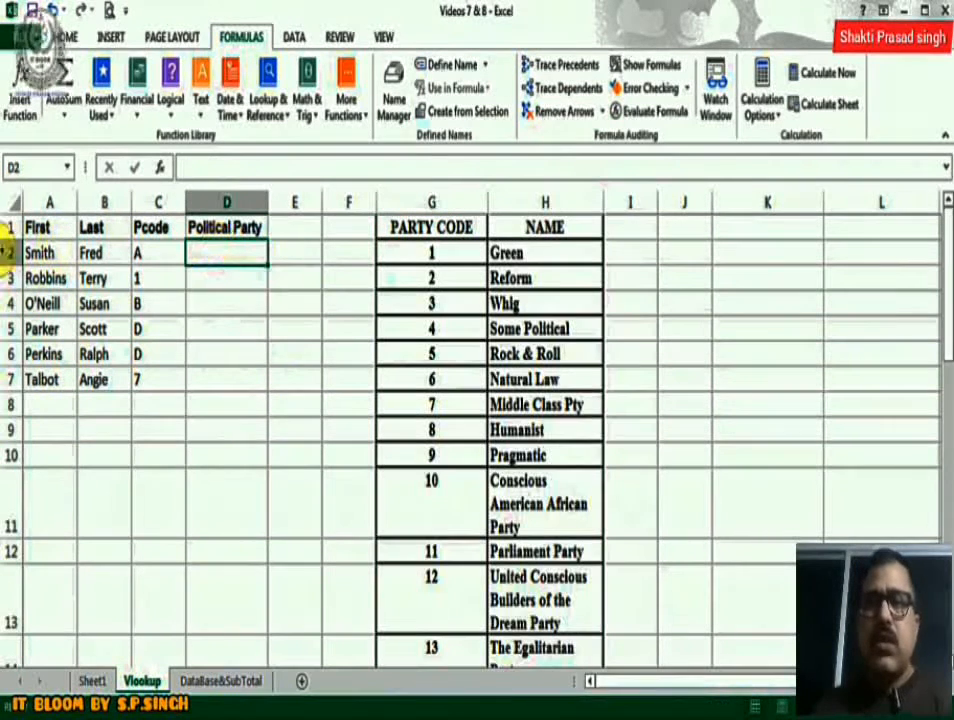
left_click_drag(5, 227, 14, 250)
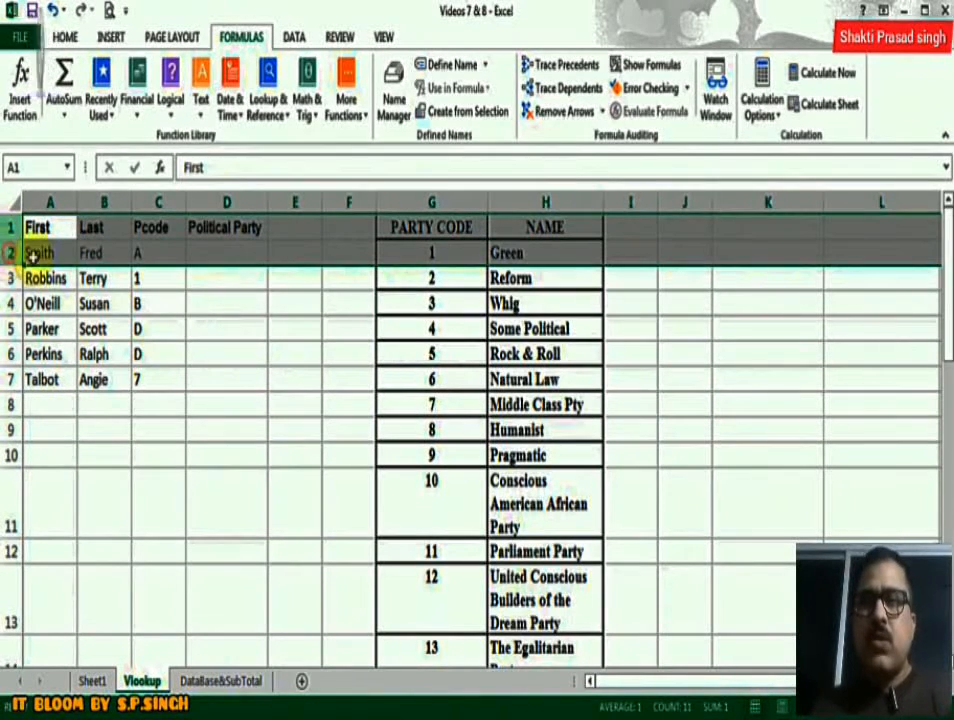
left_click(433, 201)
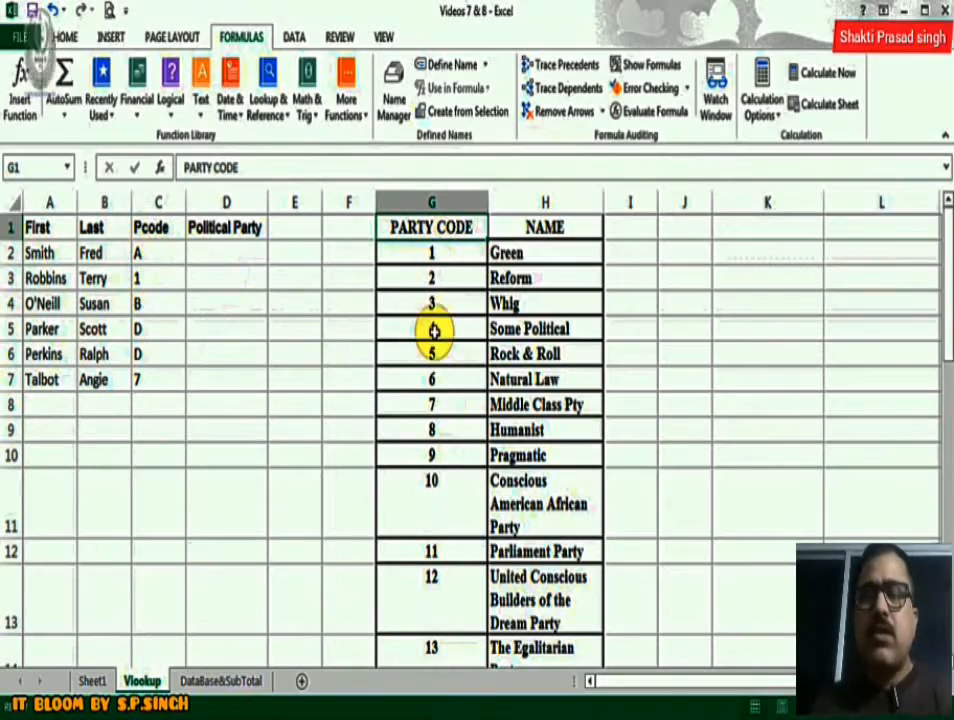
scroll(477, 430, "down", 4)
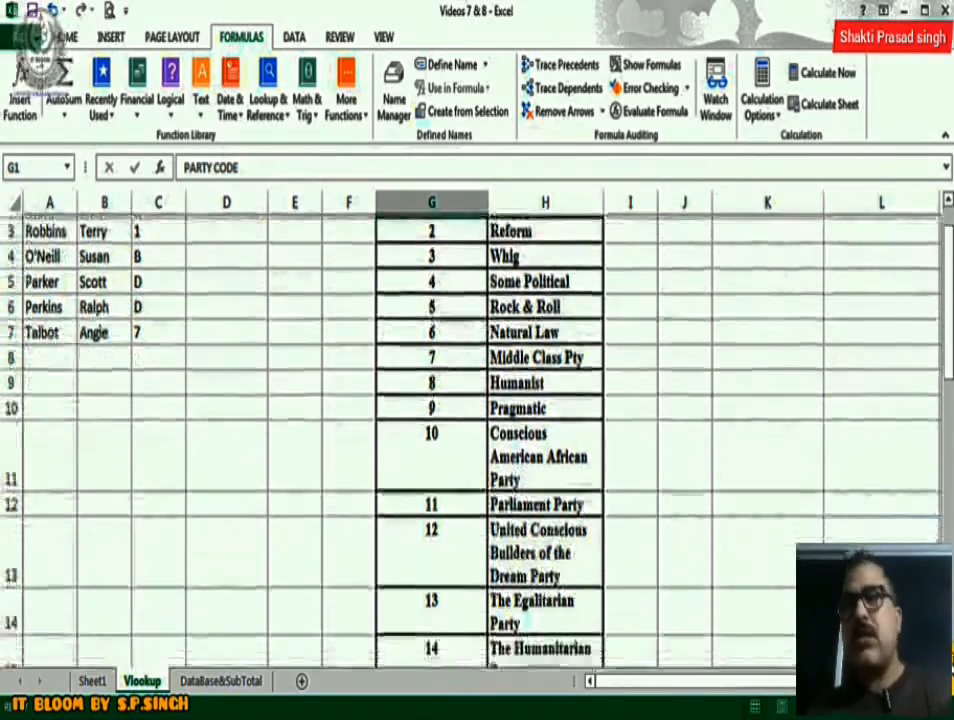
scroll(355, 430, "down", 1)
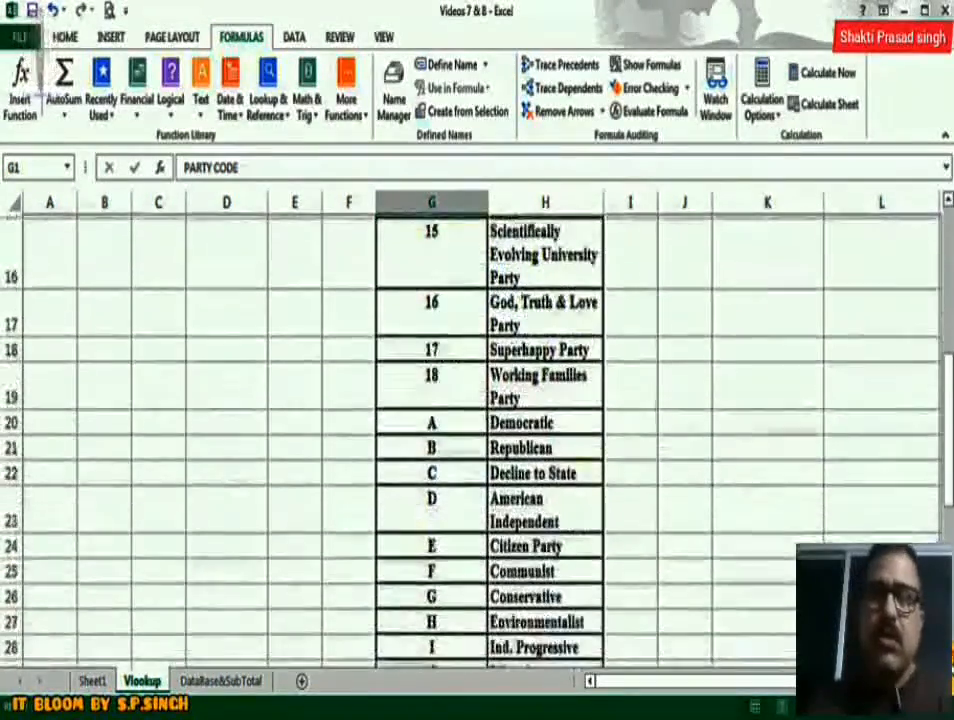
left_click(426, 425)
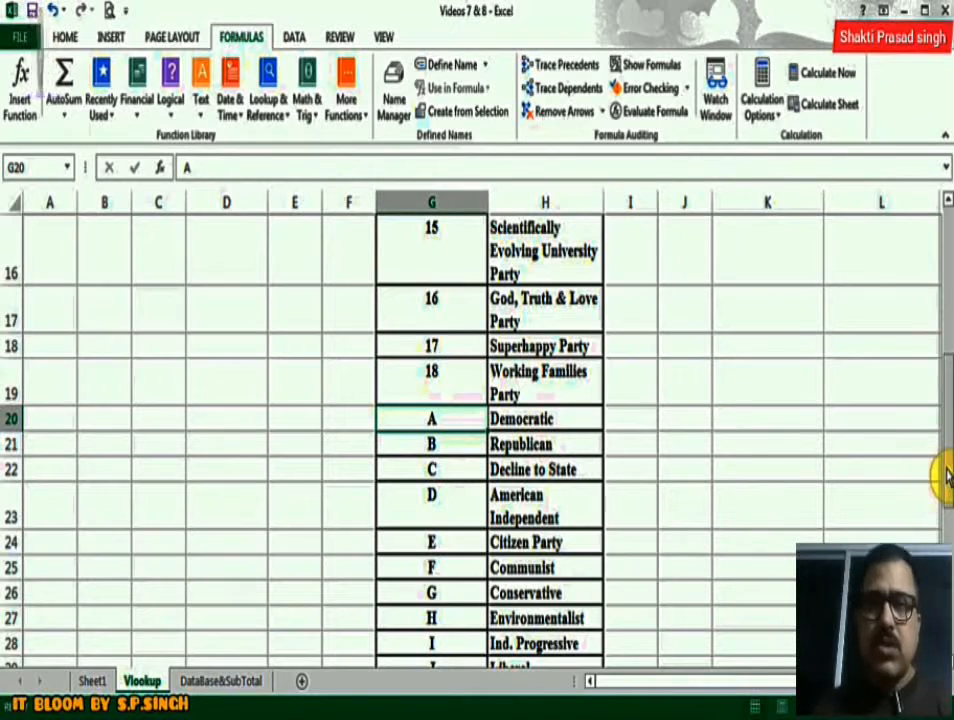
left_click_drag(939, 473, 926, 283)
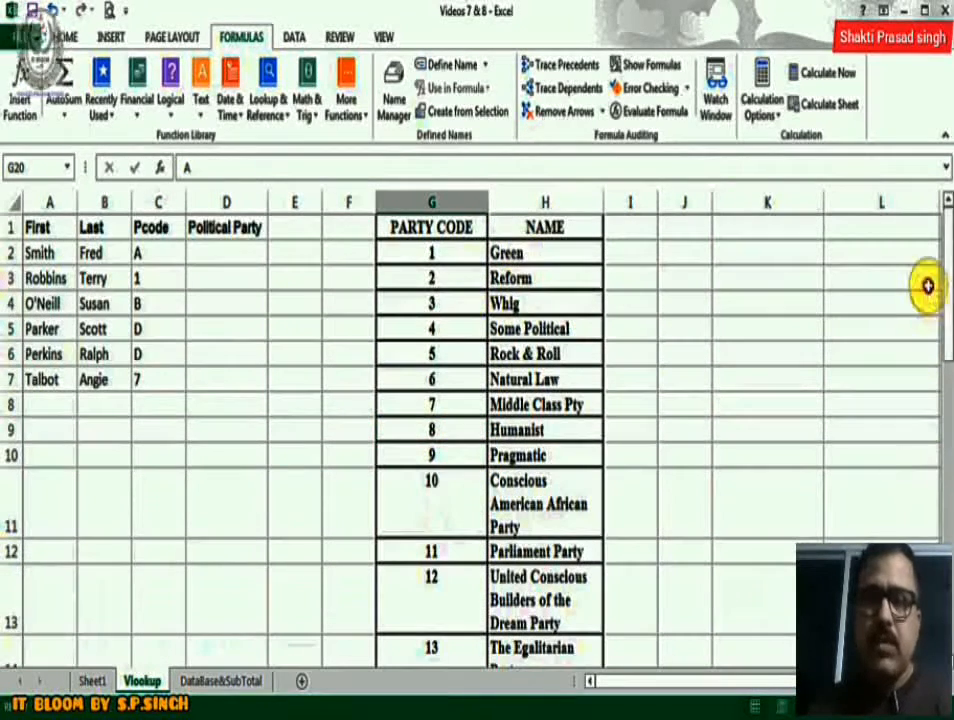
Step: Insert a VLOOKUP function in cell D2 with C2 as the lookup value and columns G:H as the table array
left_click(236, 250)
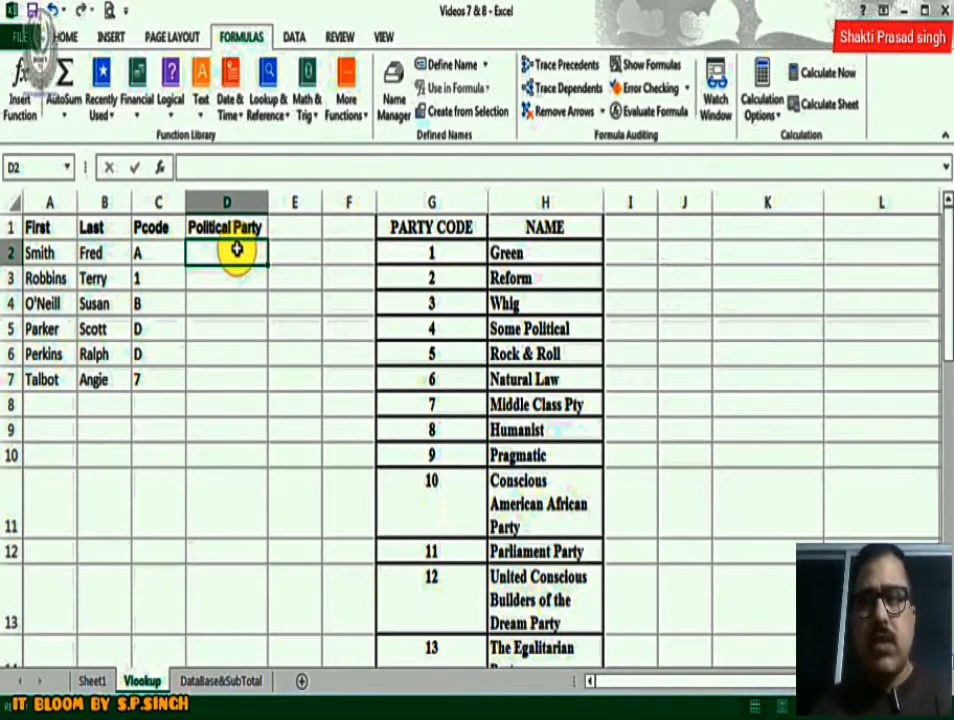
left_click(278, 110)
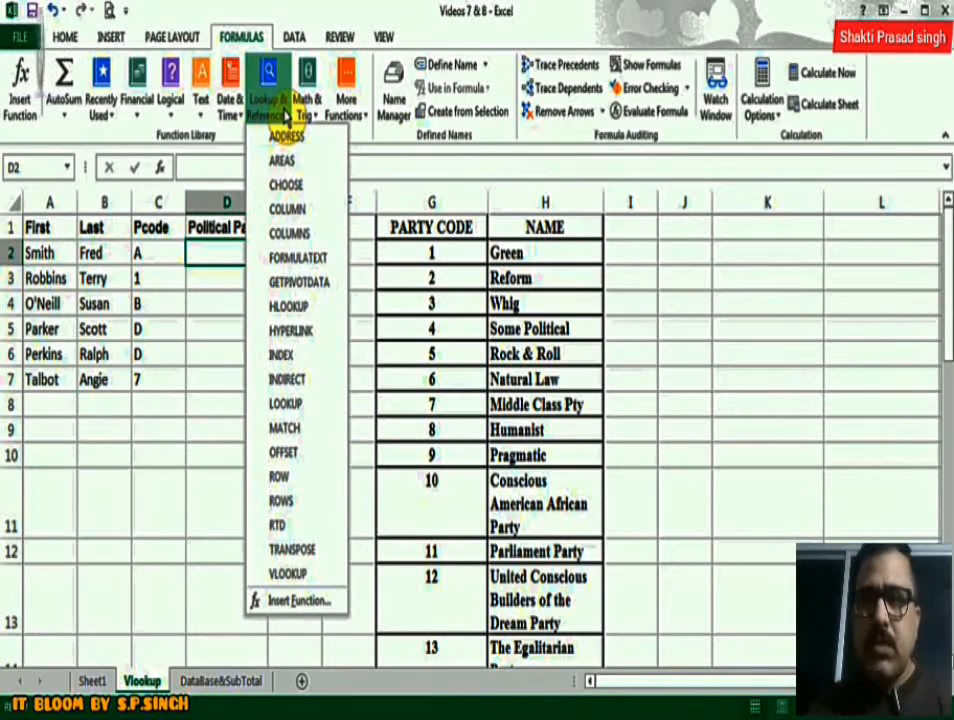
left_click(290, 574)
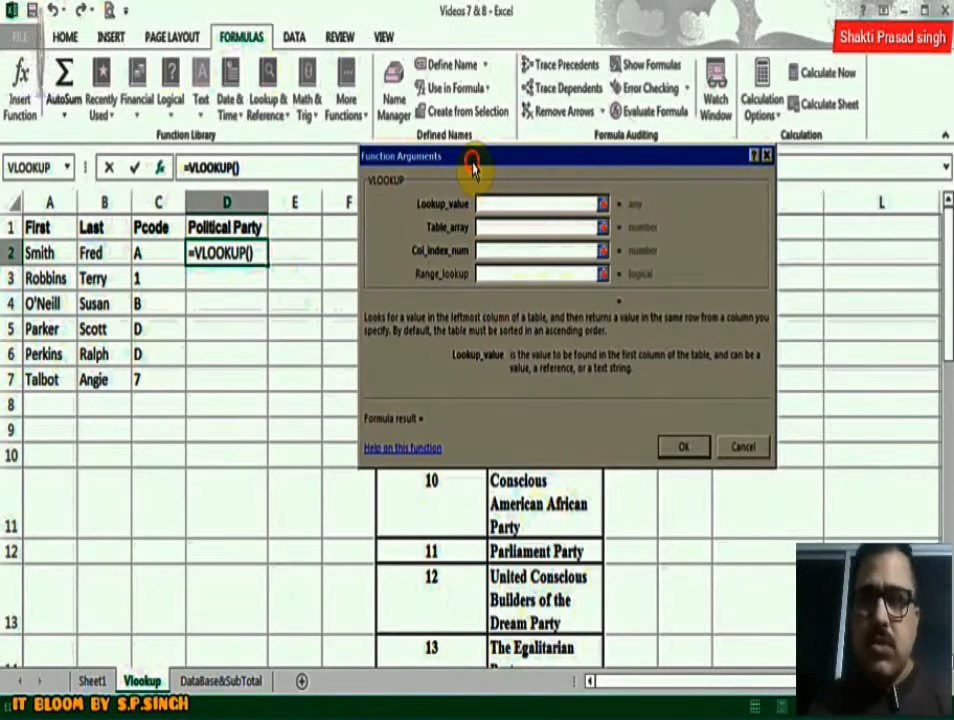
left_click_drag(473, 167, 201, 312)
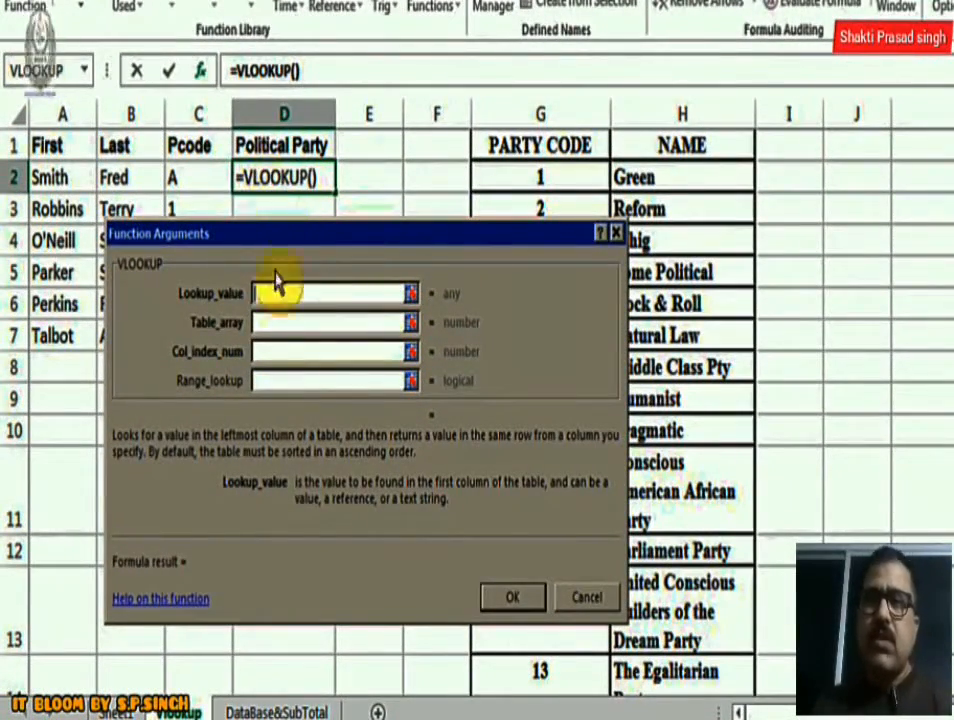
left_click(200, 180)
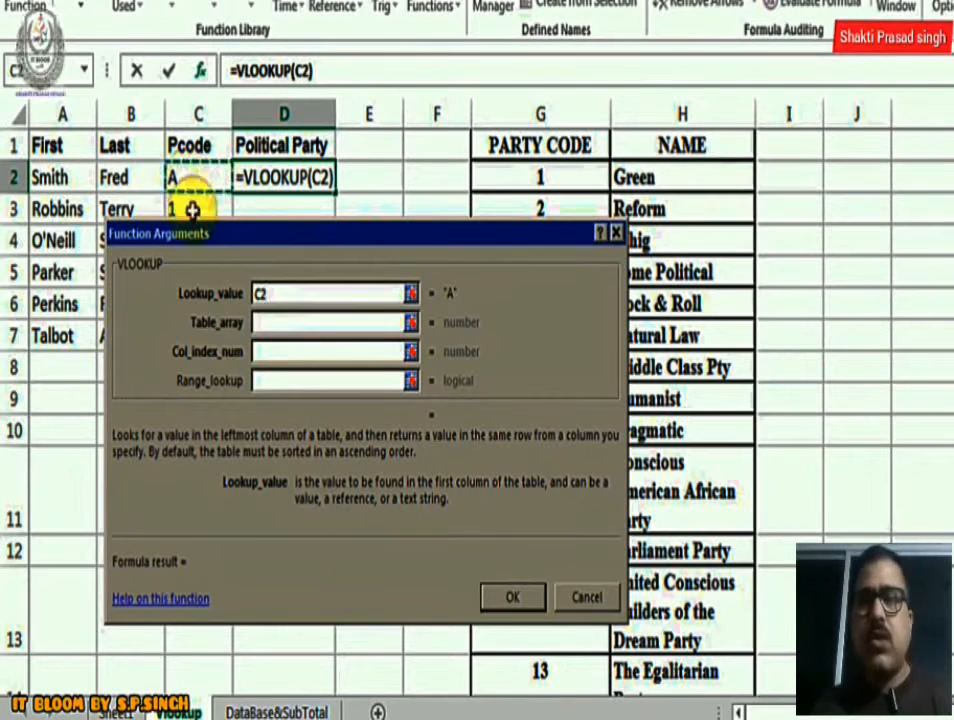
left_click(272, 325)
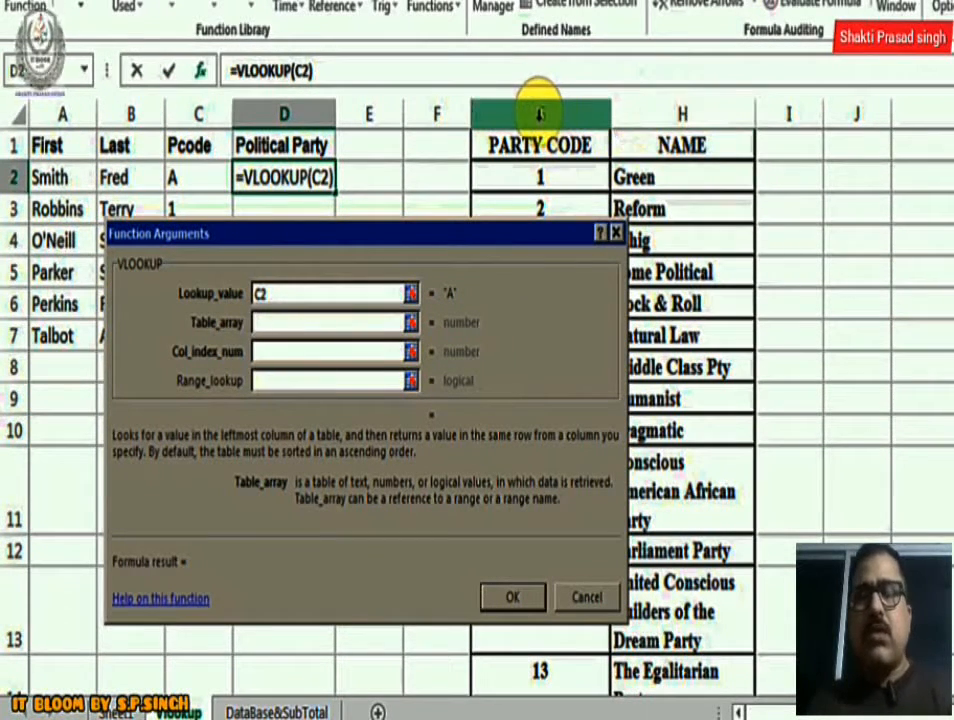
left_click_drag(539, 115, 657, 118)
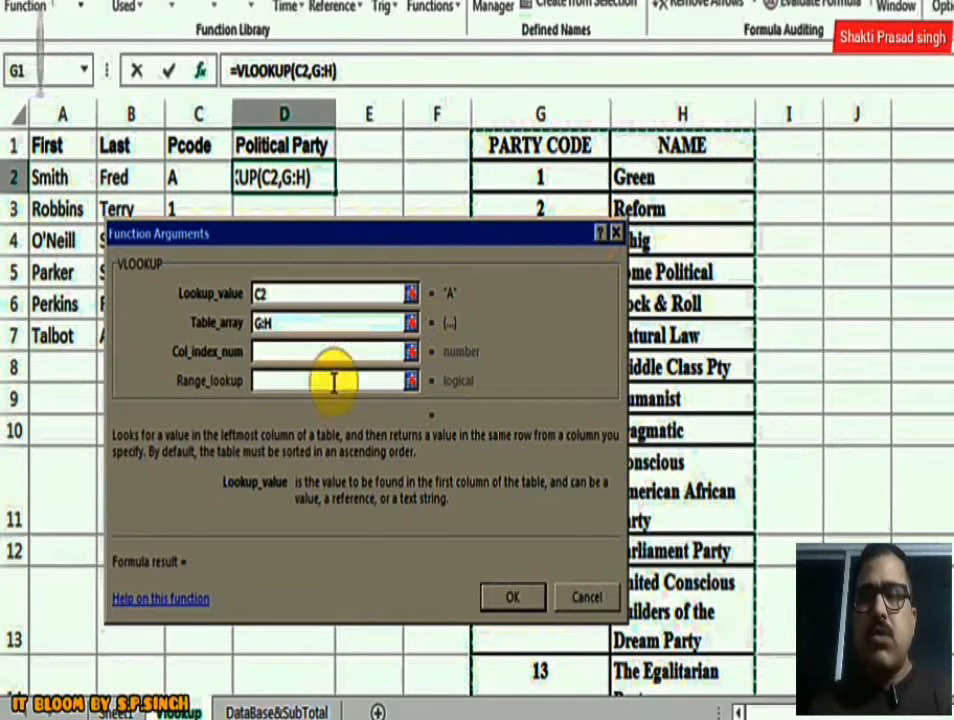
Step: Set the VLOOKUP column index number to 2 and the range lookup to FALSE, and enter the formula
left_click(315, 353)
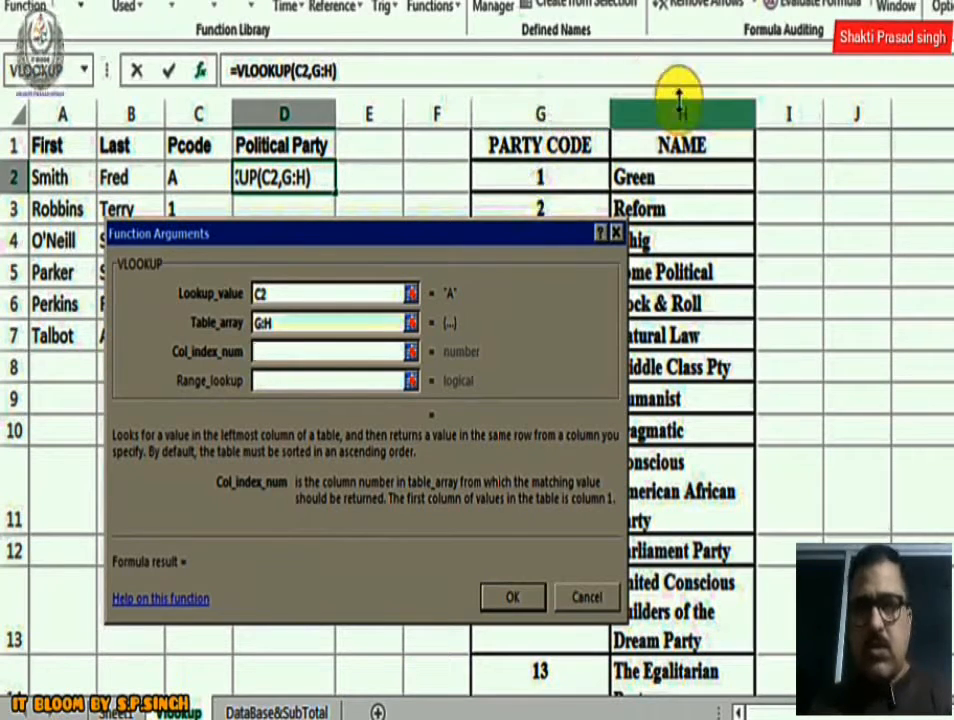
left_click(341, 350)
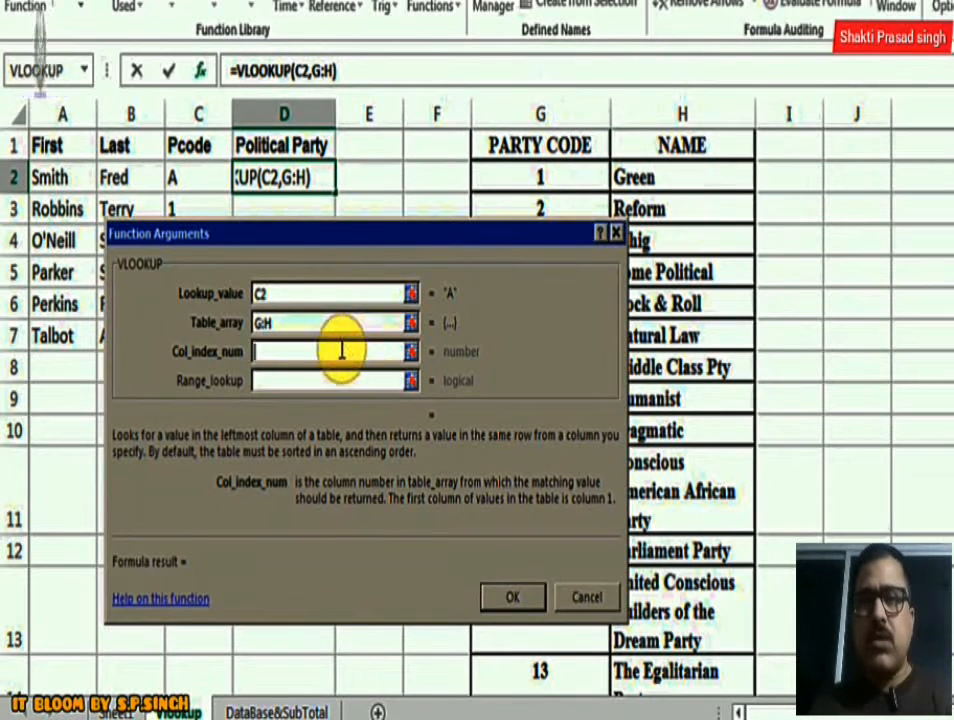
type("2")
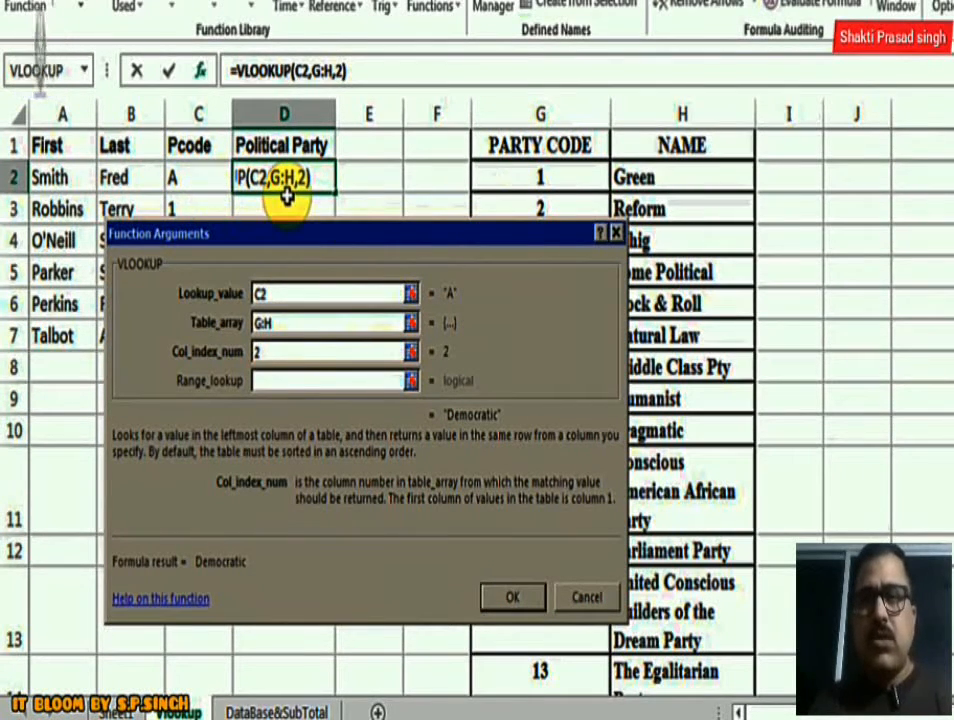
left_click(292, 380)
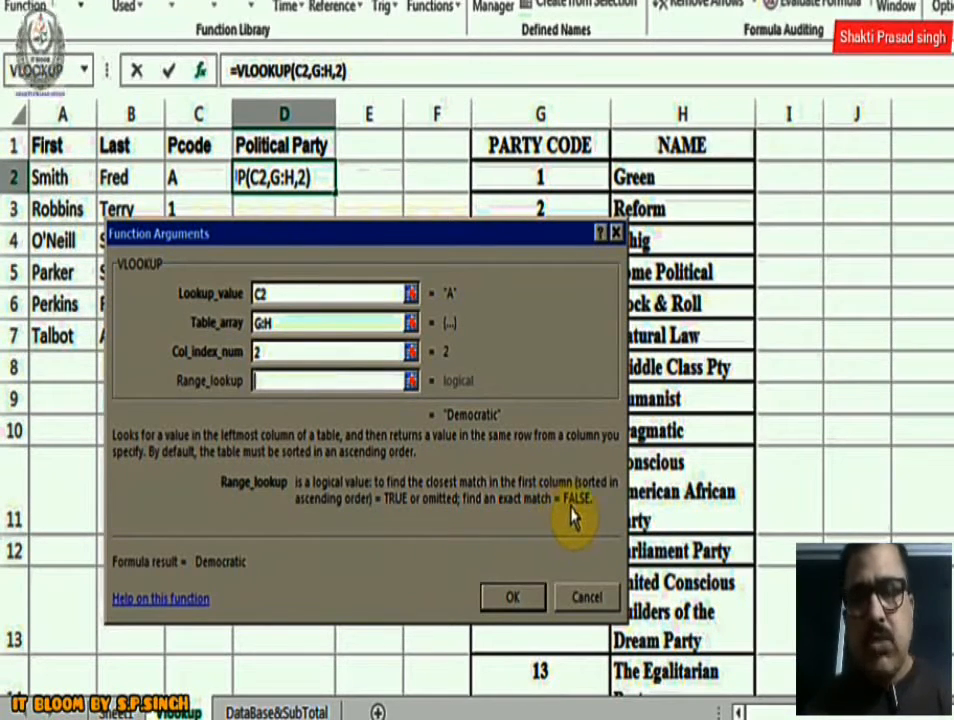
type("FL")
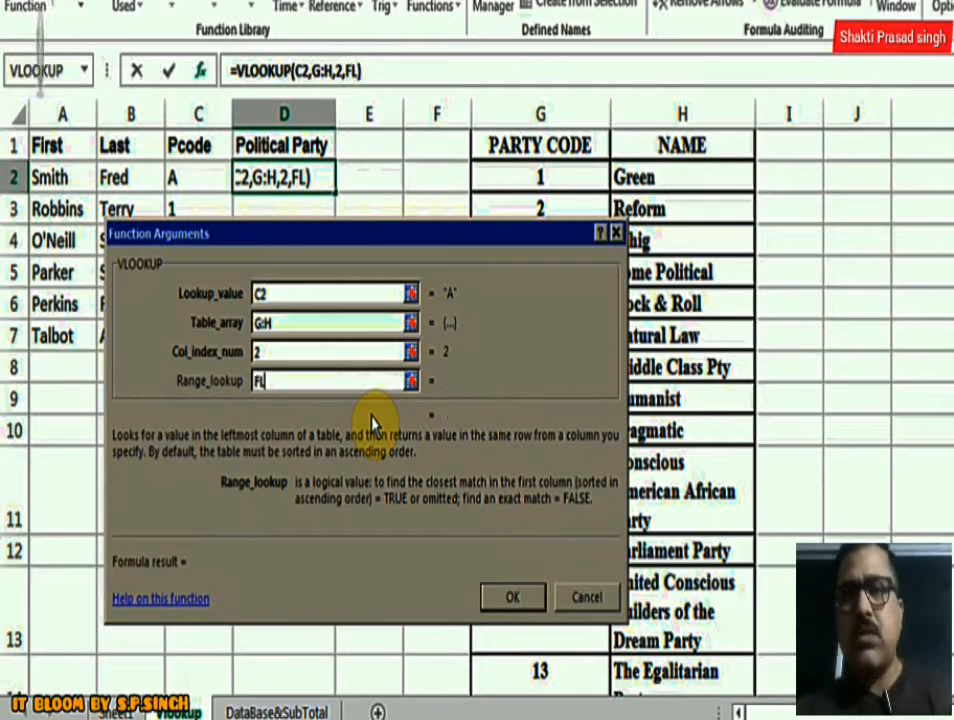
key("BackSpace")
type("ALSE")
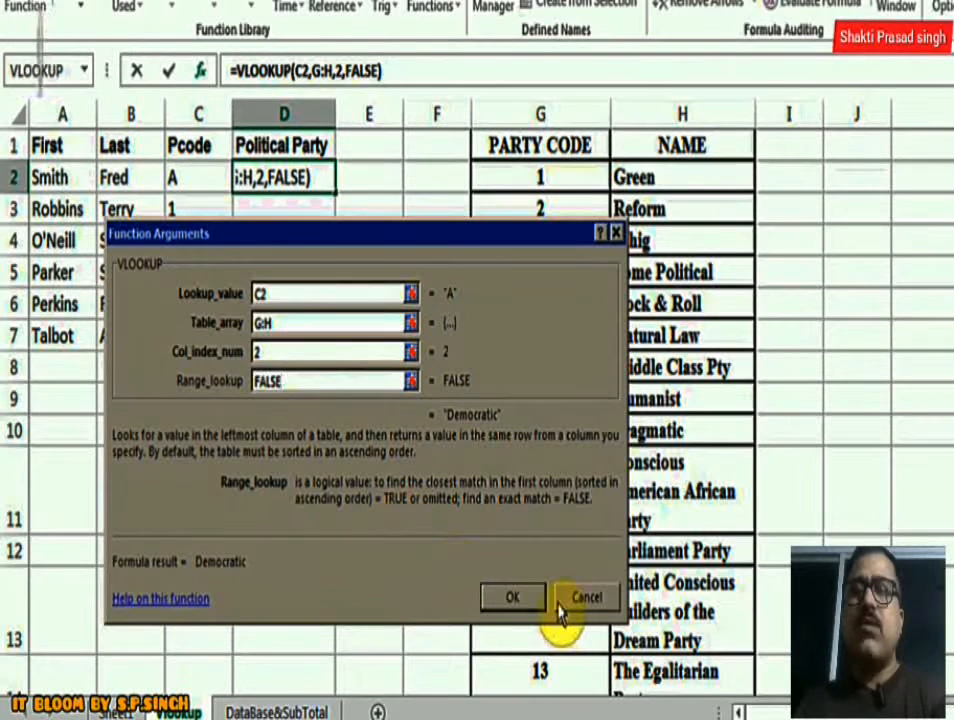
left_click(514, 597)
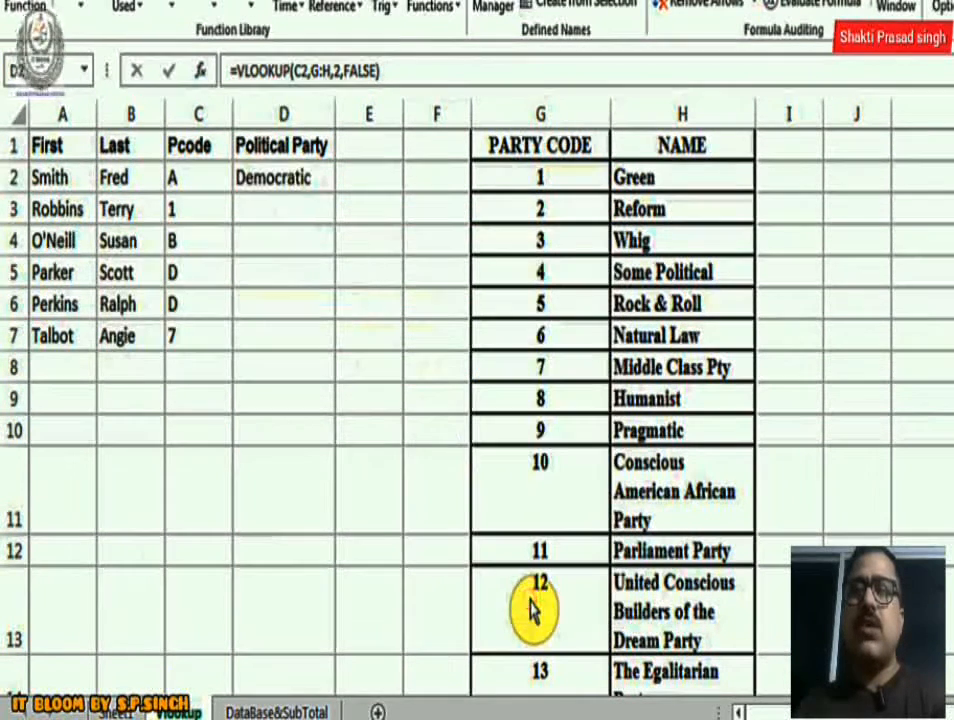
Step: Fill the VLOOKUP formula from cell D2 down to D7 in the Political Party column
left_click(298, 180)
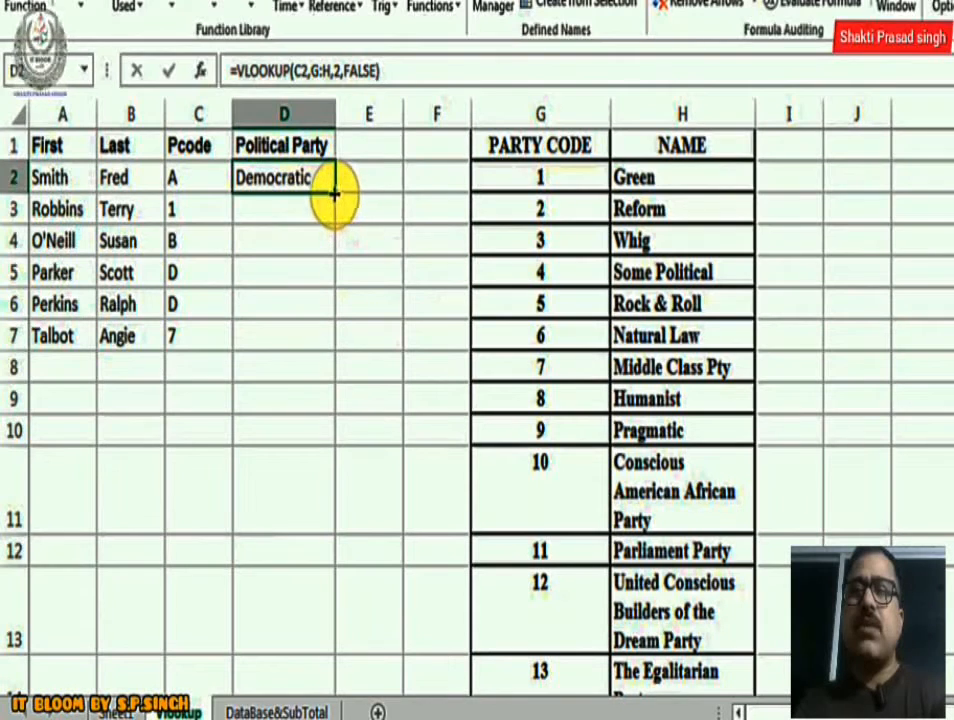
left_click_drag(333, 193, 341, 366)
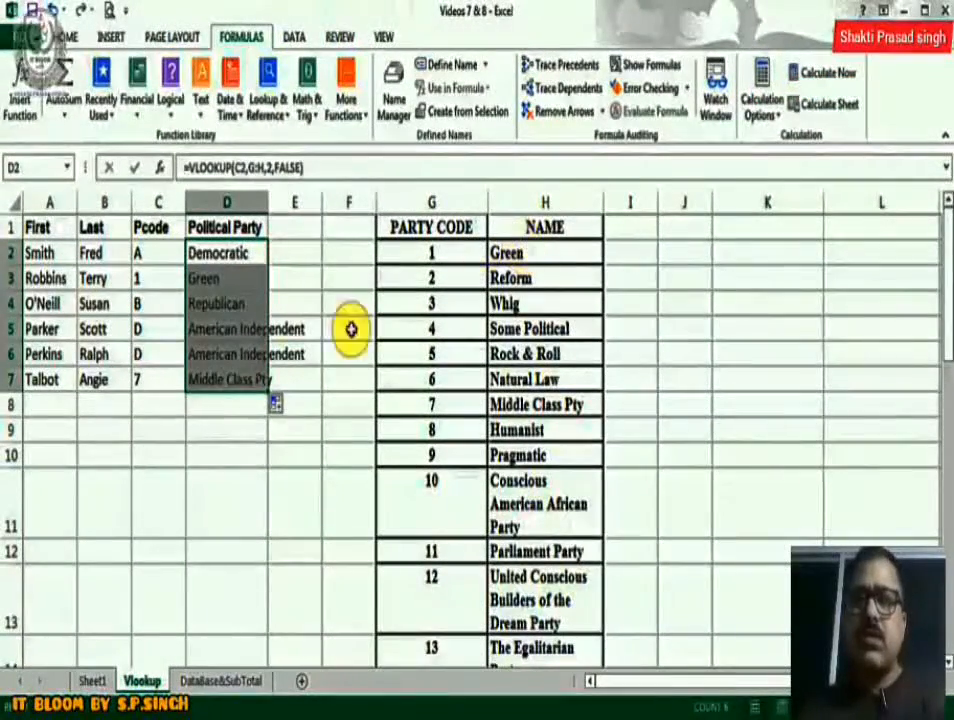
left_click(216, 432)
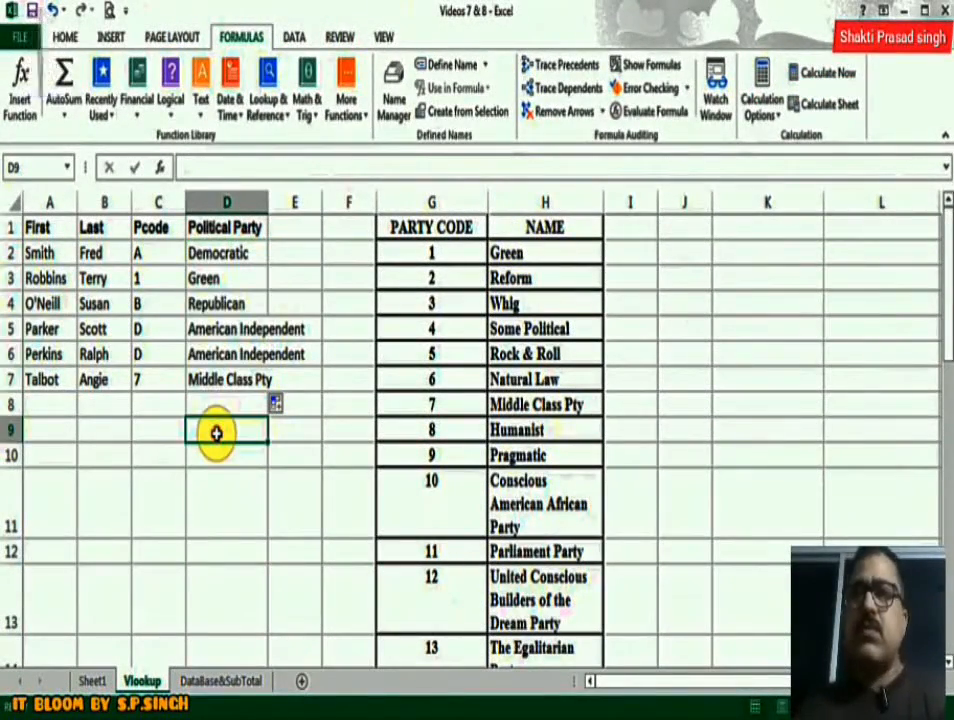